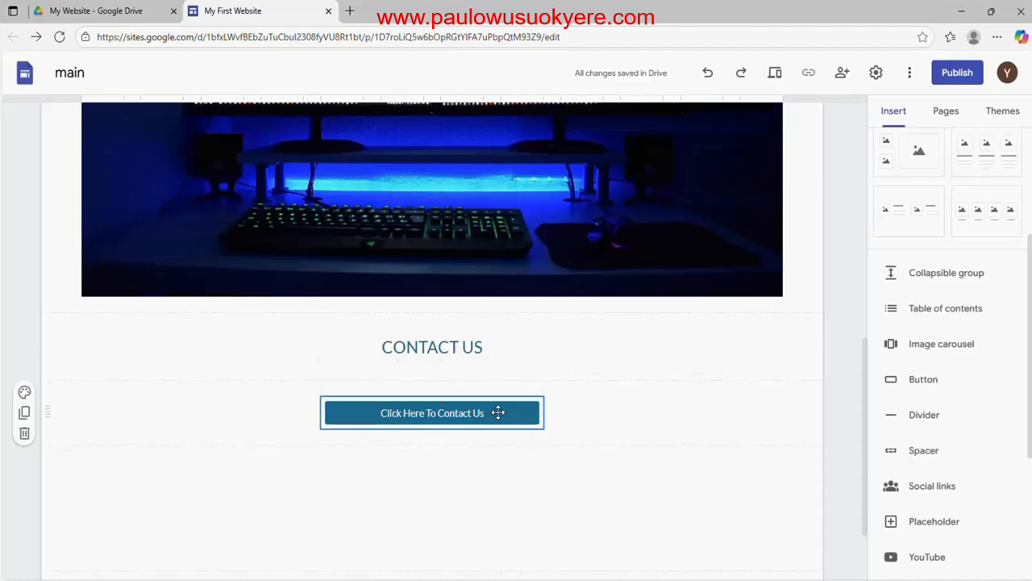
# Open the settings of the Click Here To Contact Us button
pyautogui.doubleClick(497, 412)
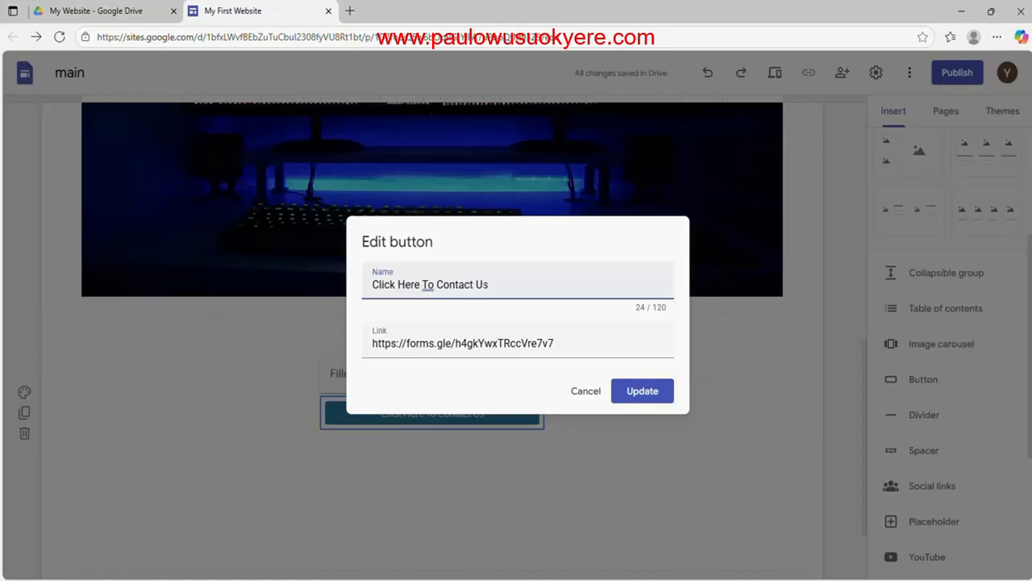
pyautogui.hotkey('shift', 'Left')
pyautogui.hotkey('shift', 'Left')
pyautogui.hotkey('shift', 'Left')
pyautogui.hotkey('shift', 'Left')
pyautogui.hotkey('shift', 'Left')
pyautogui.hotkey('shift', 'Left')
pyautogui.hotkey('shift', 'Left')
pyautogui.hotkey('shift', 'Left')
pyautogui.hotkey('shift', 'Left')
pyautogui.hotkey('shift', 'Left')
pyautogui.hotkey('shift', 'Left')
pyautogui.hotkey('shift', 'Left')
pyautogui.hotkey('shift', 'Left')
pyautogui.hotkey('shift', 'Left')
pyautogui.hotkey('shift', 'Left')
pyautogui.hotkey('shift', 'Left')
pyautogui.hotkey('shift', 'Left')
pyautogui.hotkey('shift', 'Left')
pyautogui.hotkey('shift', 'Left')
pyautogui.hotkey('shift', 'Left')
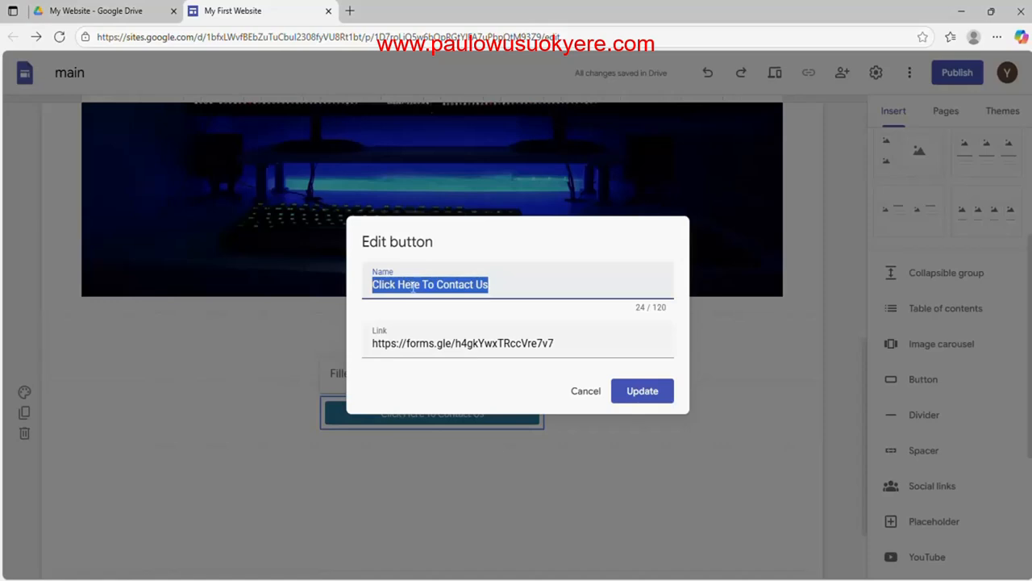
pyautogui.click(519, 354)
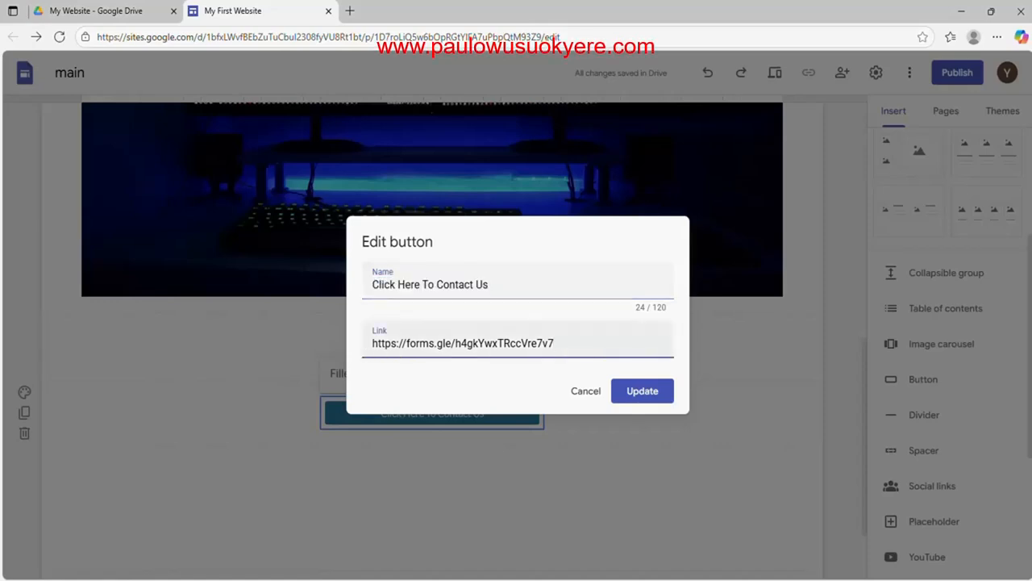
pyautogui.moveTo(555, 344); pyautogui.dragTo(360, 362)
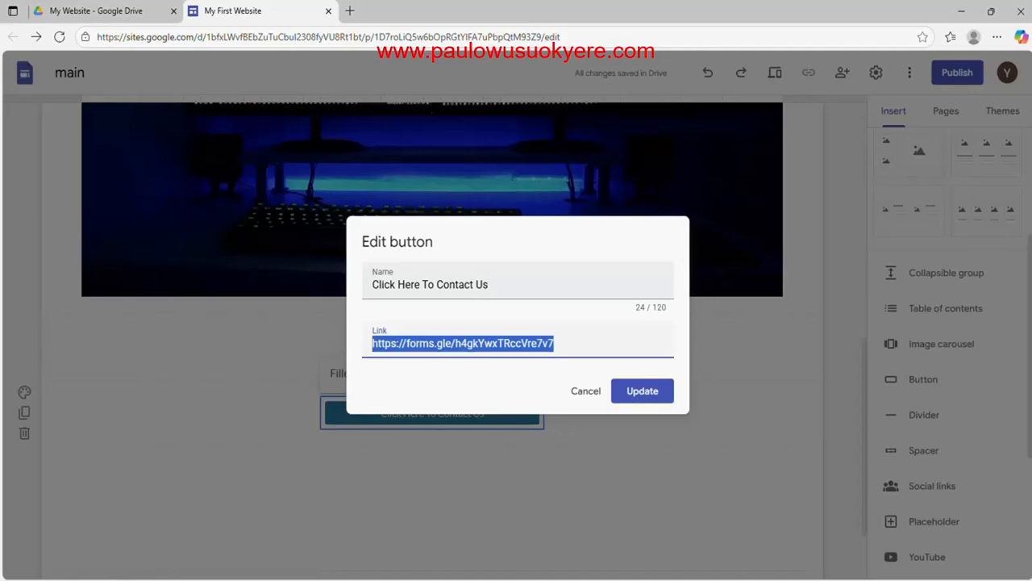
pyautogui.moveTo(489, 284); pyautogui.dragTo(362, 284)
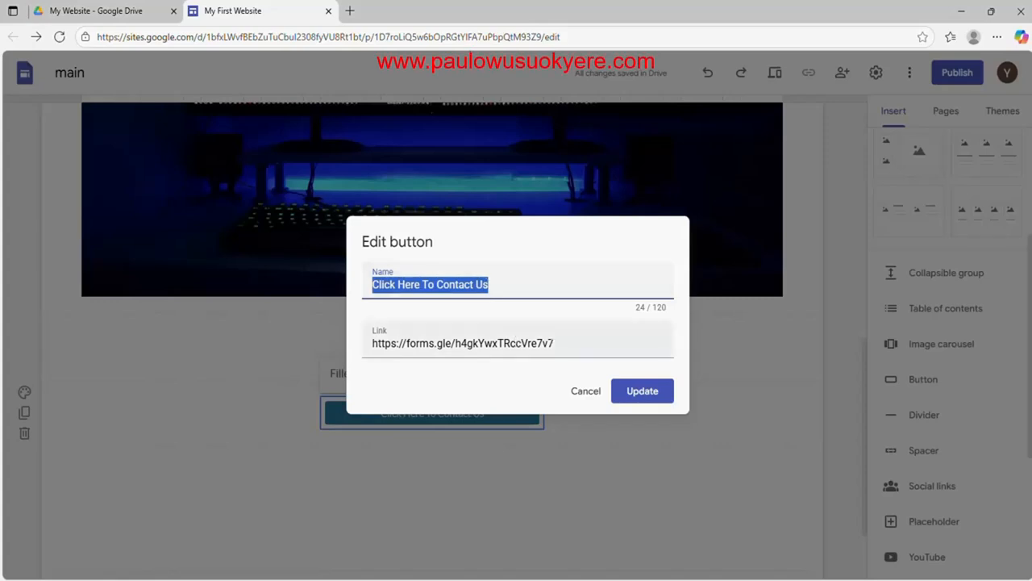
pyautogui.moveTo(555, 343); pyautogui.dragTo(355, 355)
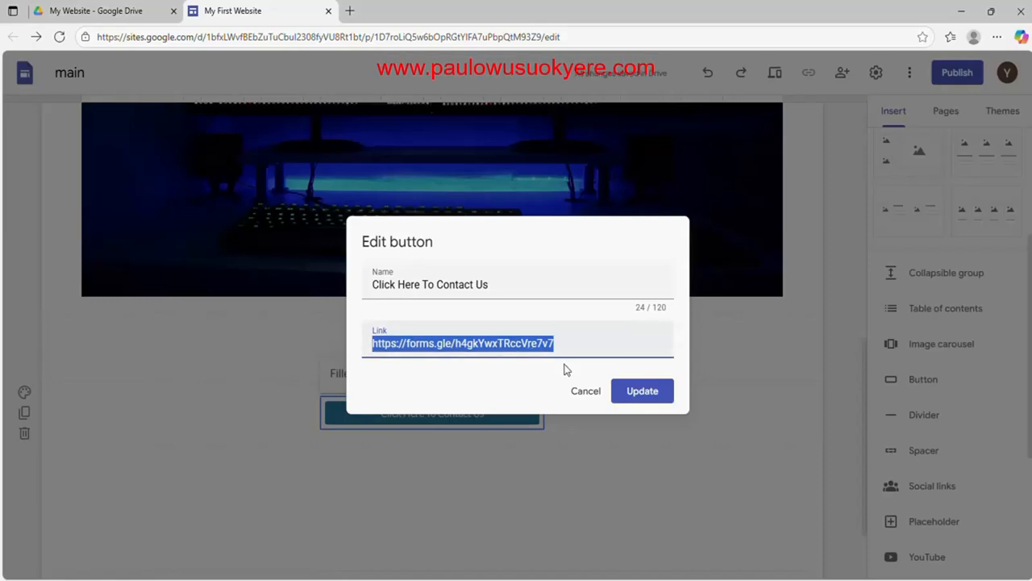
pyautogui.click(594, 394)
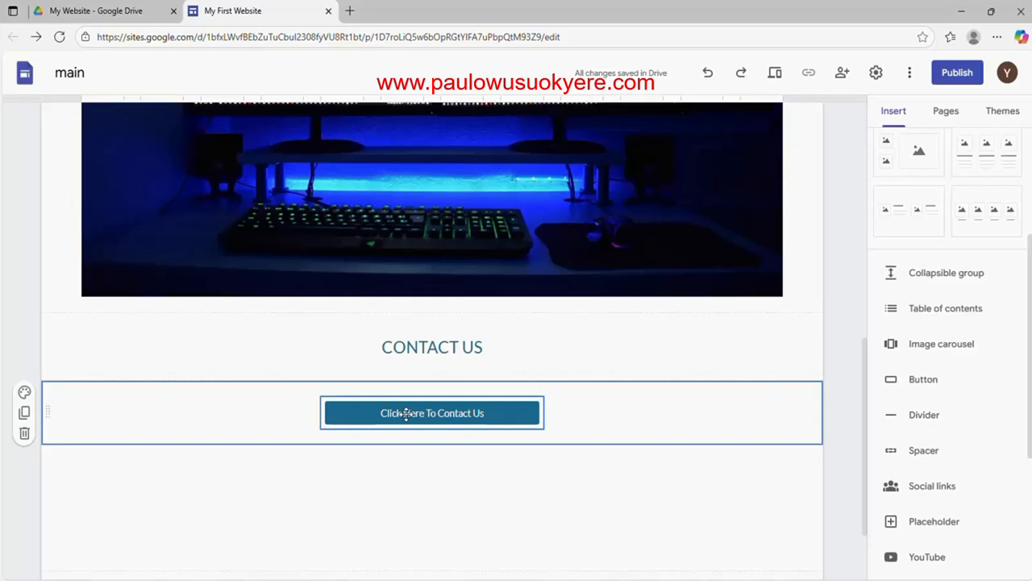
pyautogui.click(368, 413)
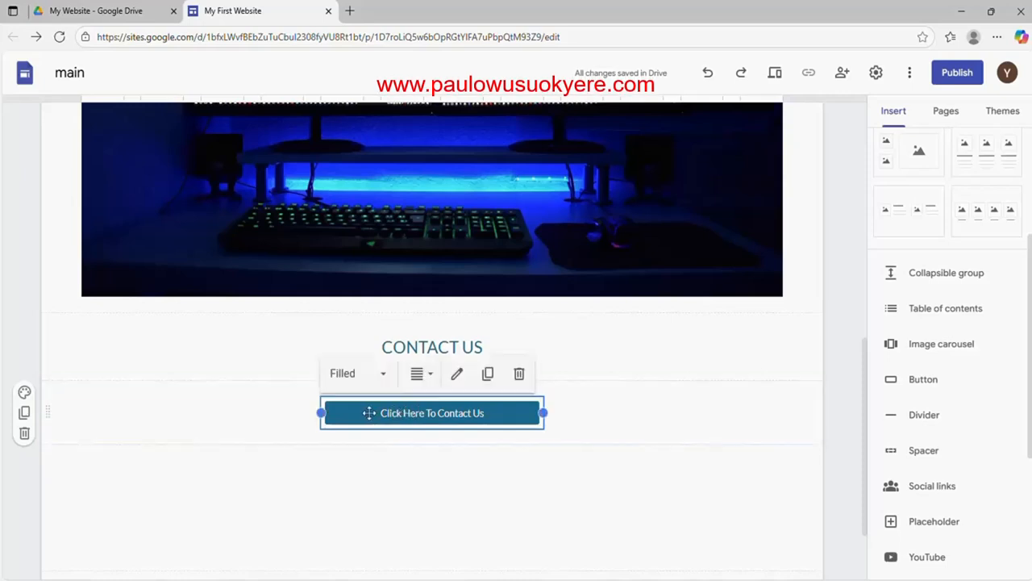
pyautogui.click(368, 413)
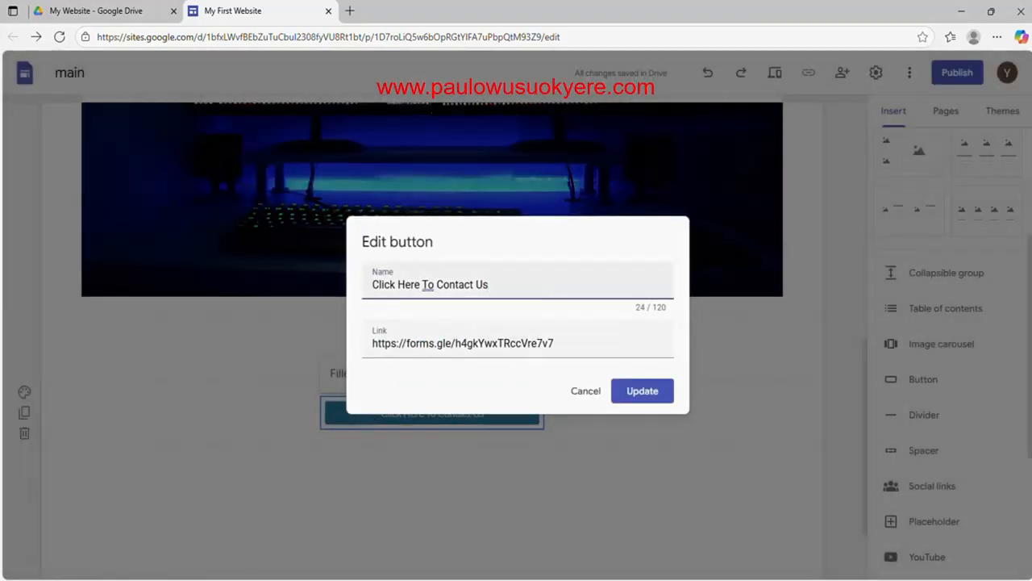
pyautogui.moveTo(490, 285); pyautogui.dragTo(371, 285)
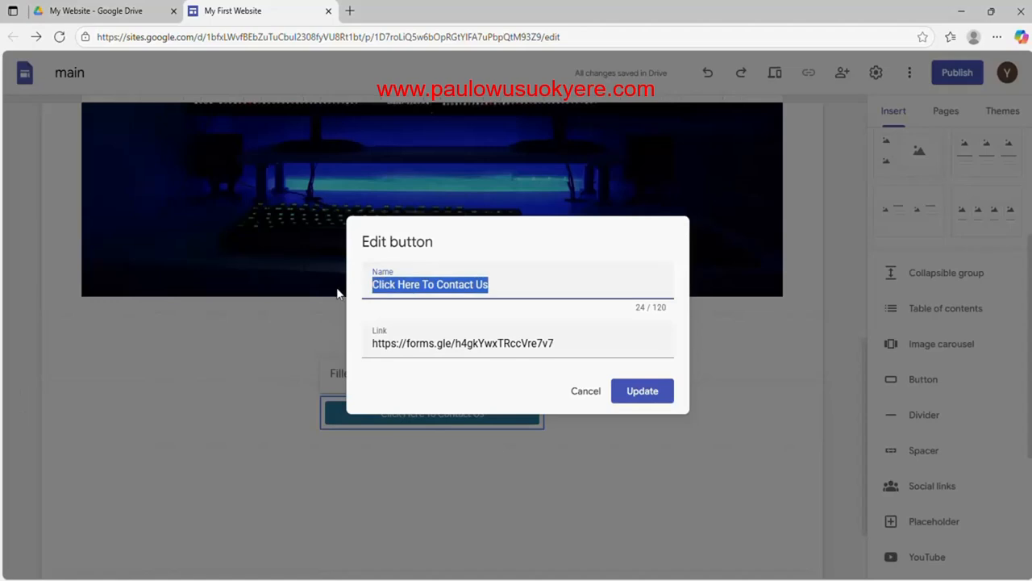
pyautogui.click(555, 343)
pyautogui.moveTo(555, 342); pyautogui.dragTo(320, 356)
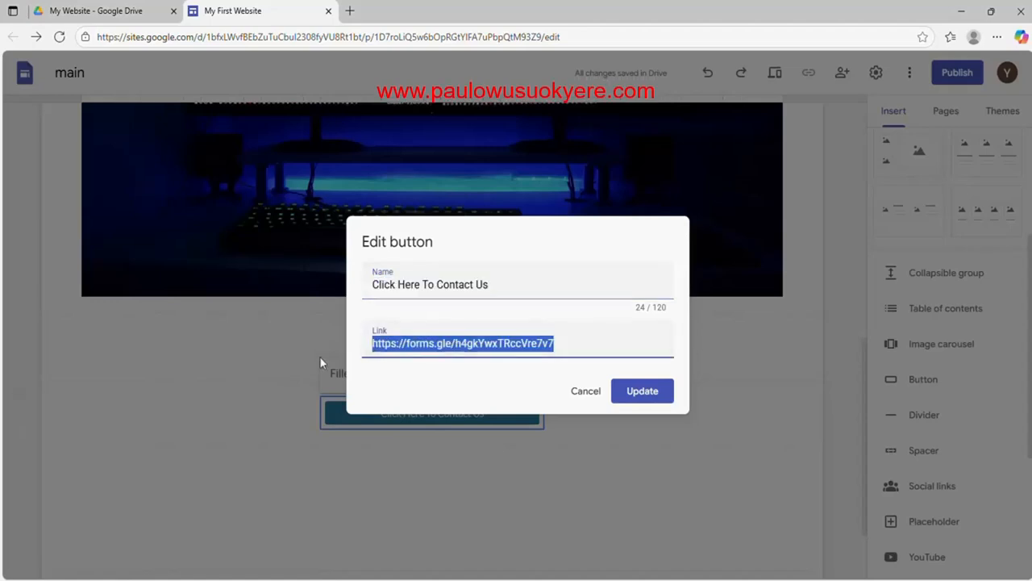
pyautogui.click(583, 393)
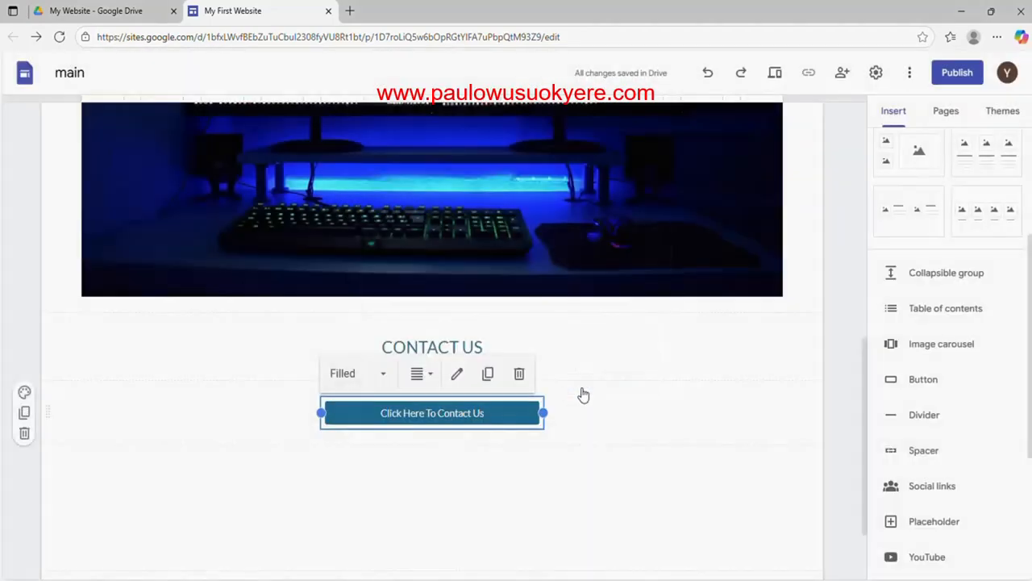
# Try deleting the contact button and then its whole section, undoing each deletion
pyautogui.click(643, 392)
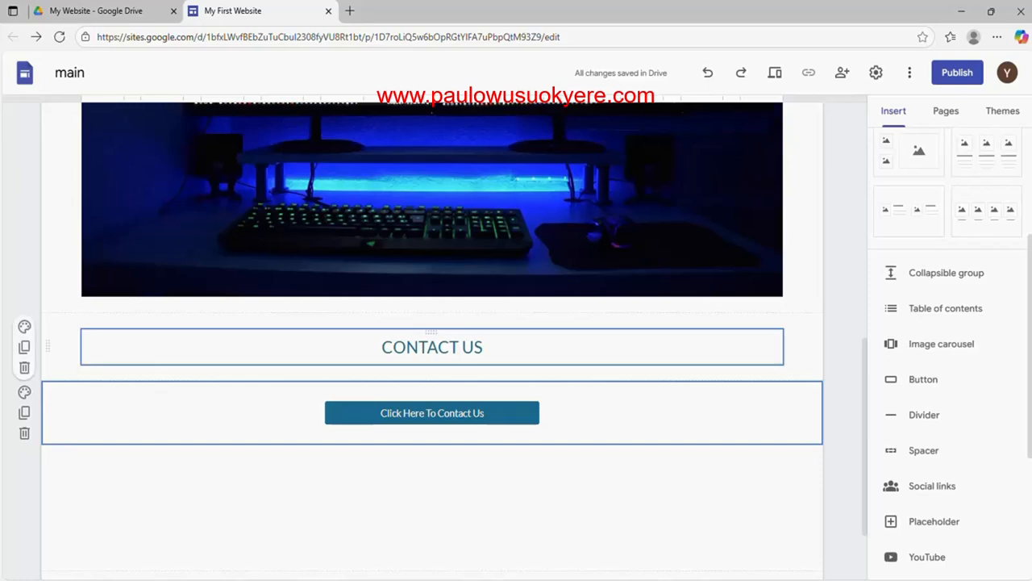
pyautogui.click(459, 347)
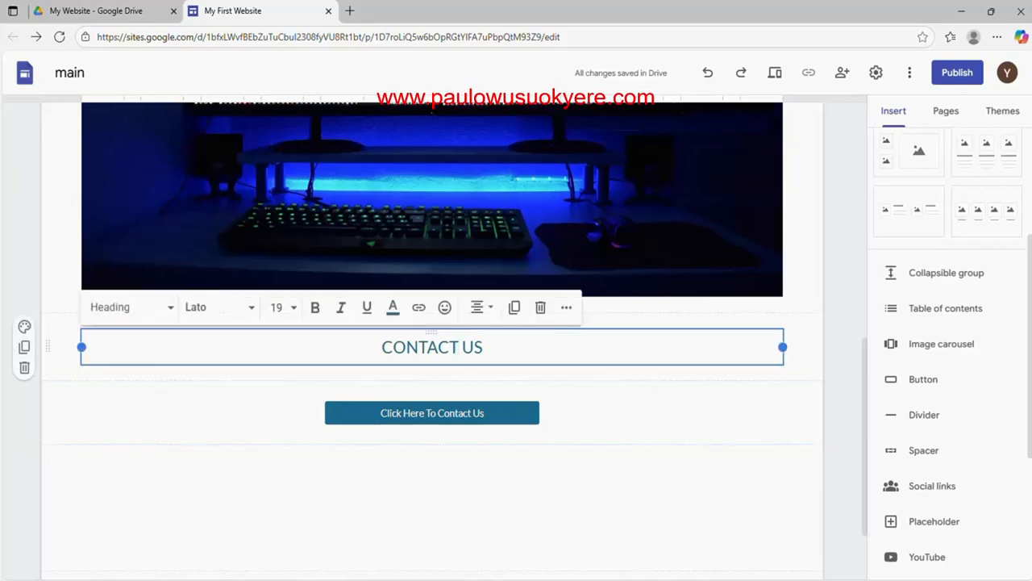
pyautogui.click(496, 401)
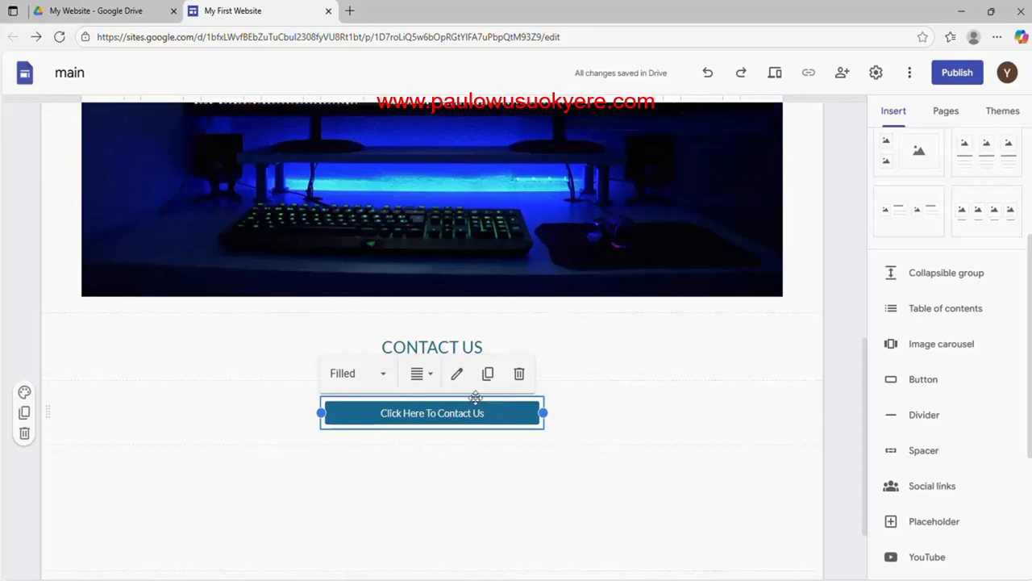
pyautogui.click(519, 375)
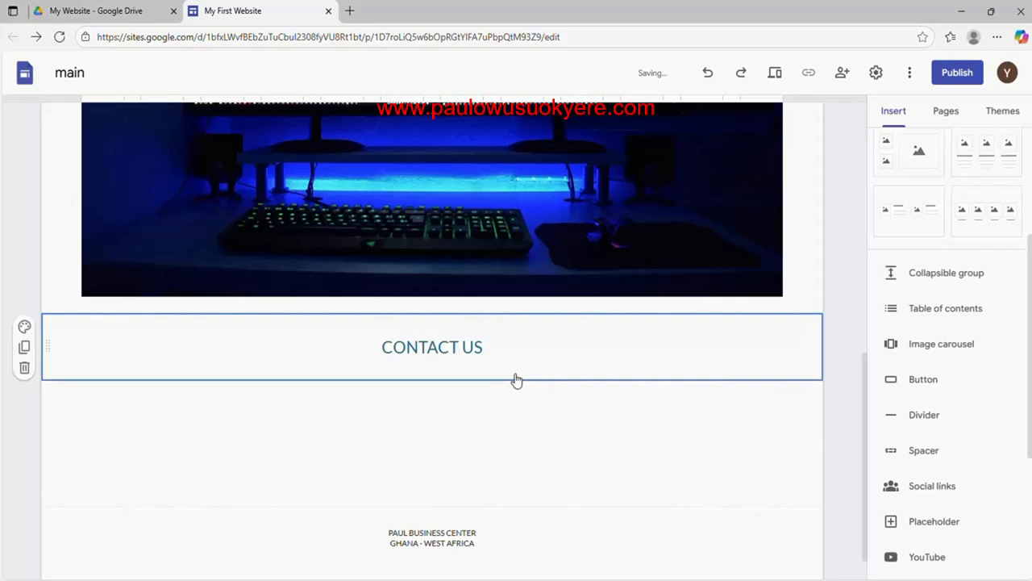
pyautogui.click(707, 78)
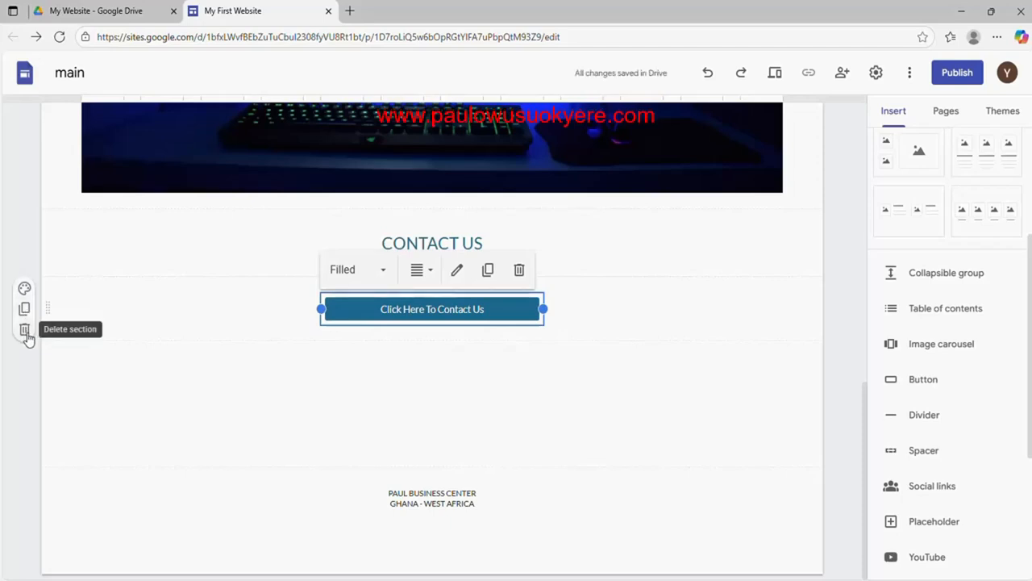
pyautogui.click(25, 331)
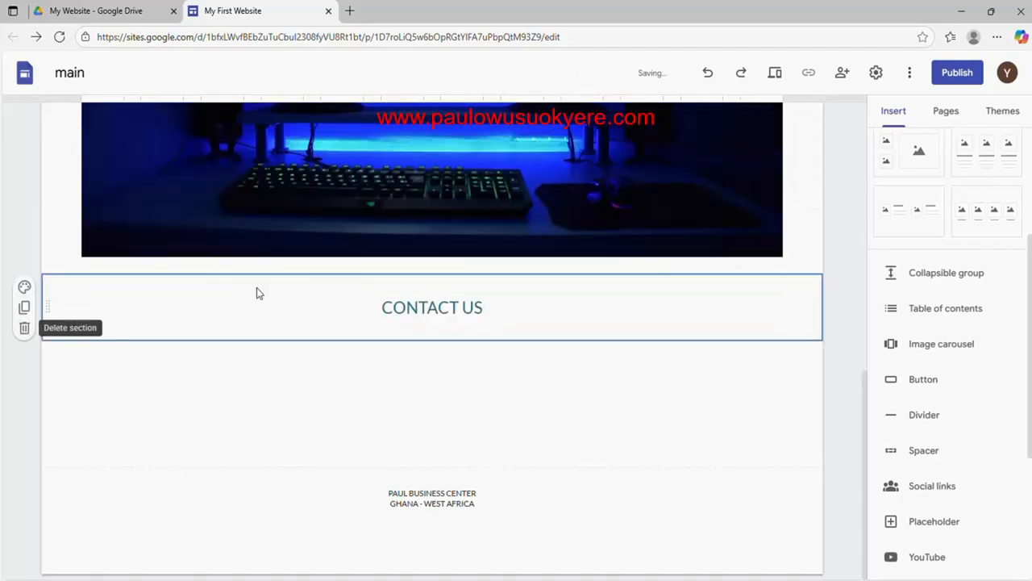
pyautogui.click(708, 78)
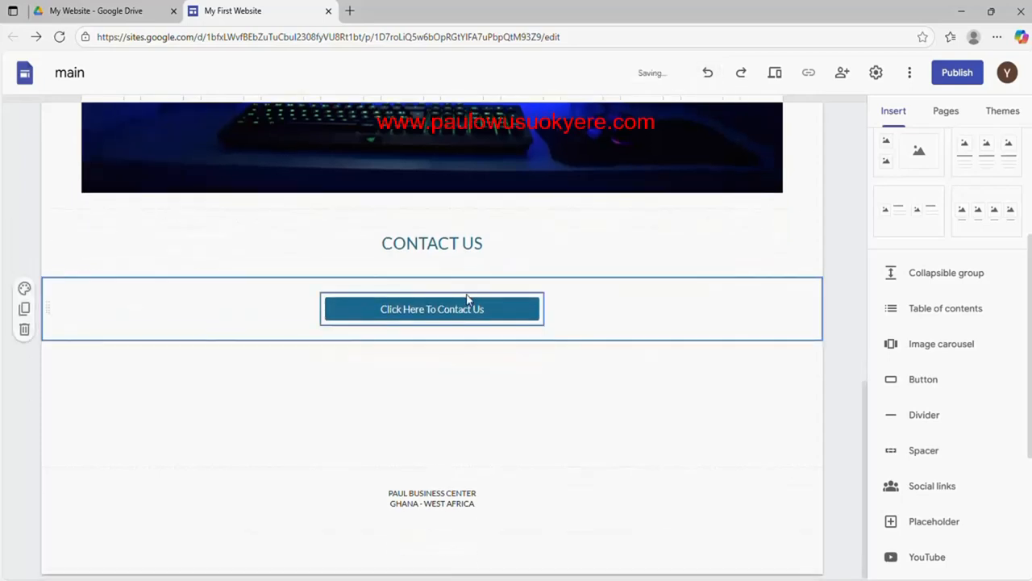
# Delete the CONTACT US heading section and select the contact button below the picture
pyautogui.click(436, 244)
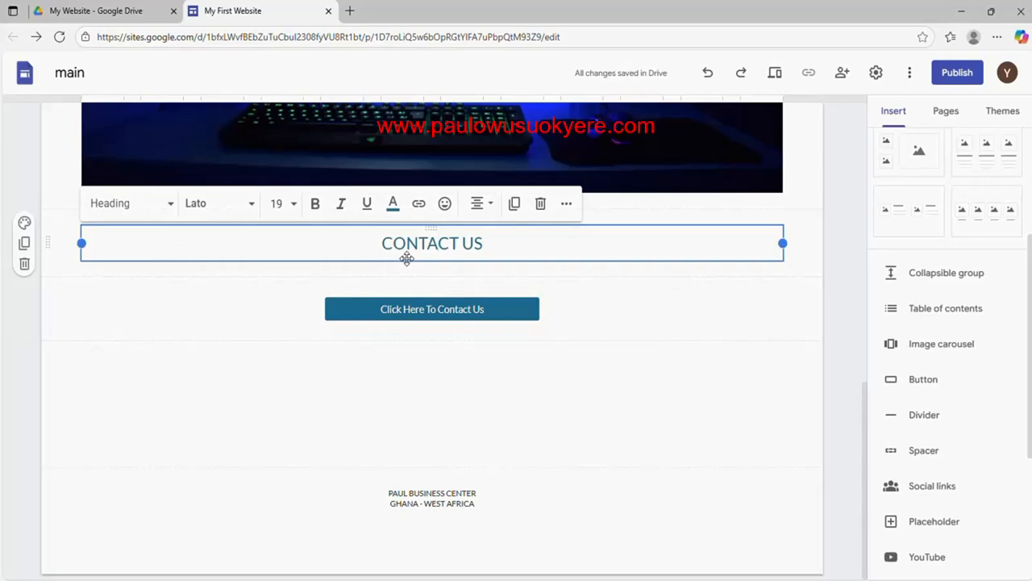
pyautogui.click(438, 243)
pyautogui.click(26, 265)
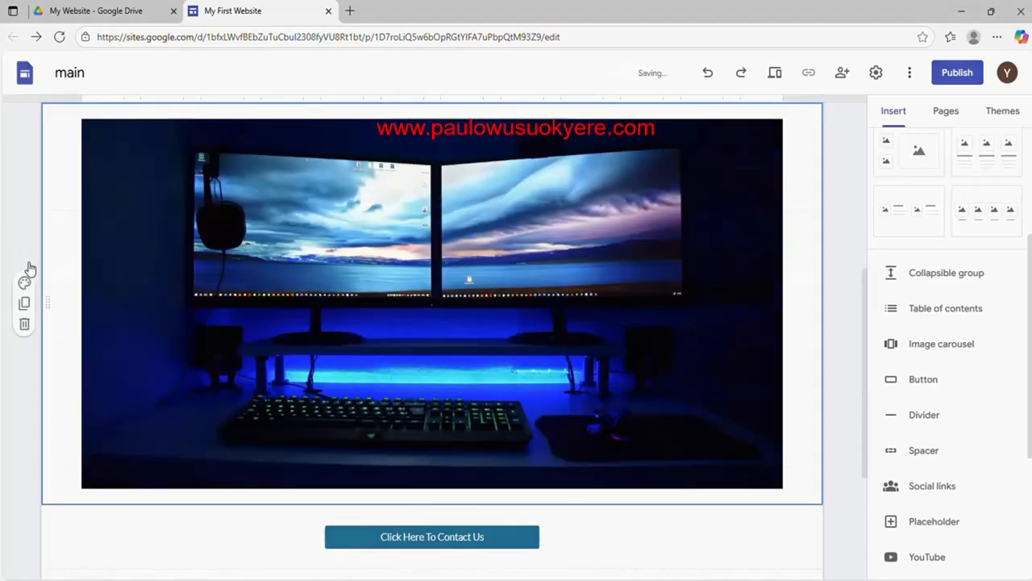
pyautogui.click(451, 528)
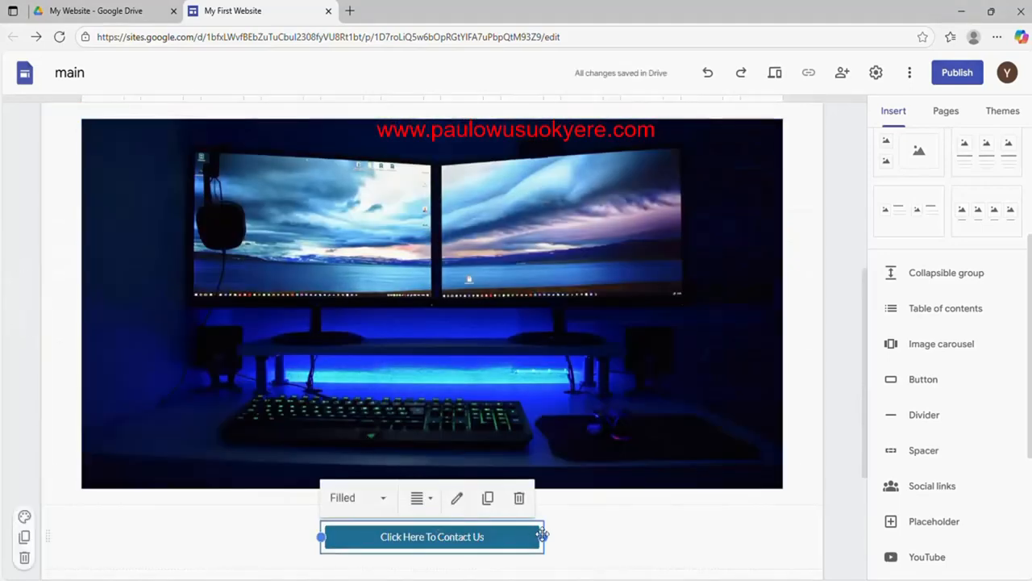
# Drag the contact button's right and left edges out to match the picture's width
pyautogui.moveTo(546, 536); pyautogui.dragTo(790, 548)
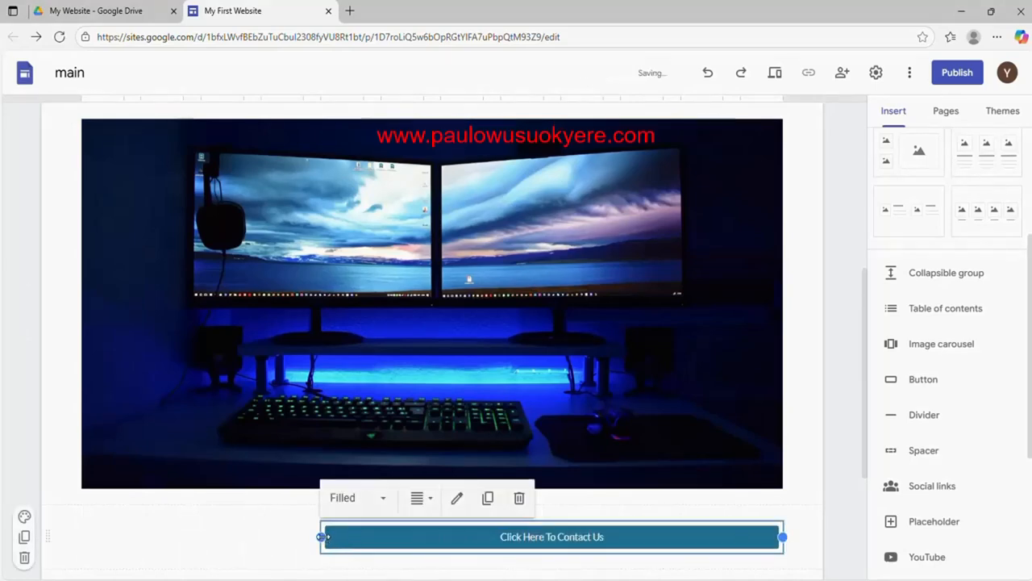
pyautogui.moveTo(322, 537); pyautogui.dragTo(88, 519)
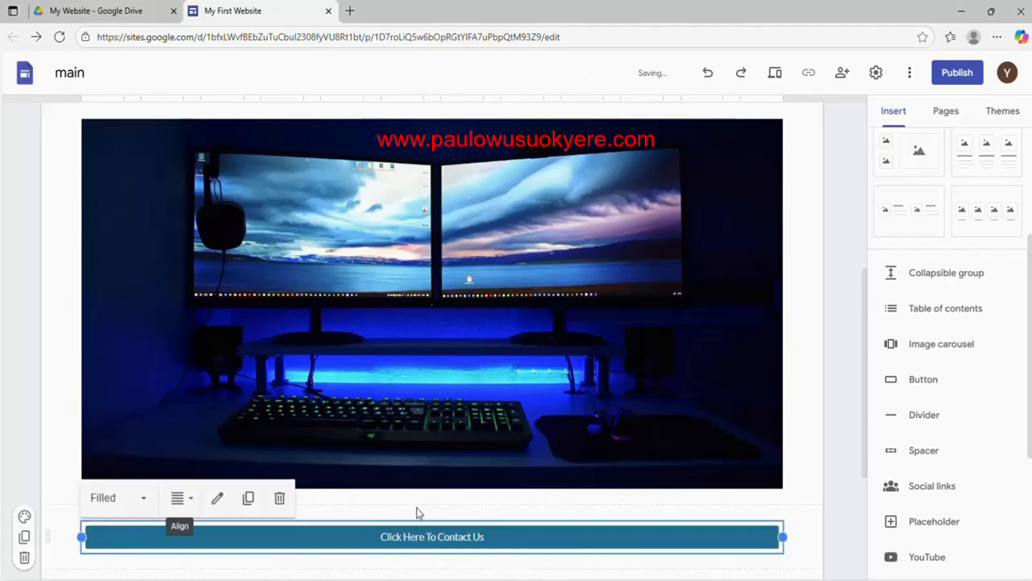
pyautogui.click(811, 387)
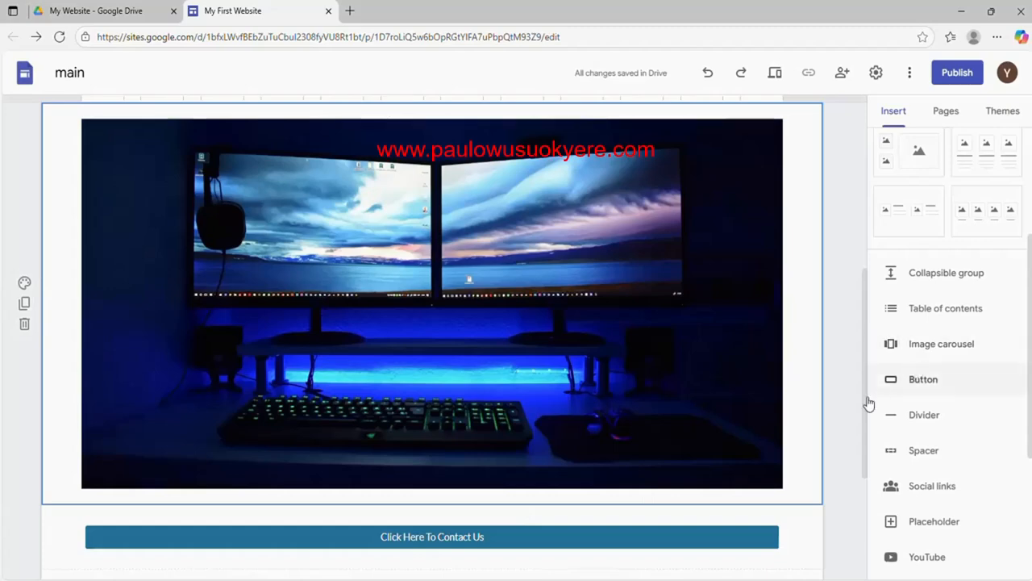
pyautogui.moveTo(861, 420); pyautogui.dragTo(863, 532)
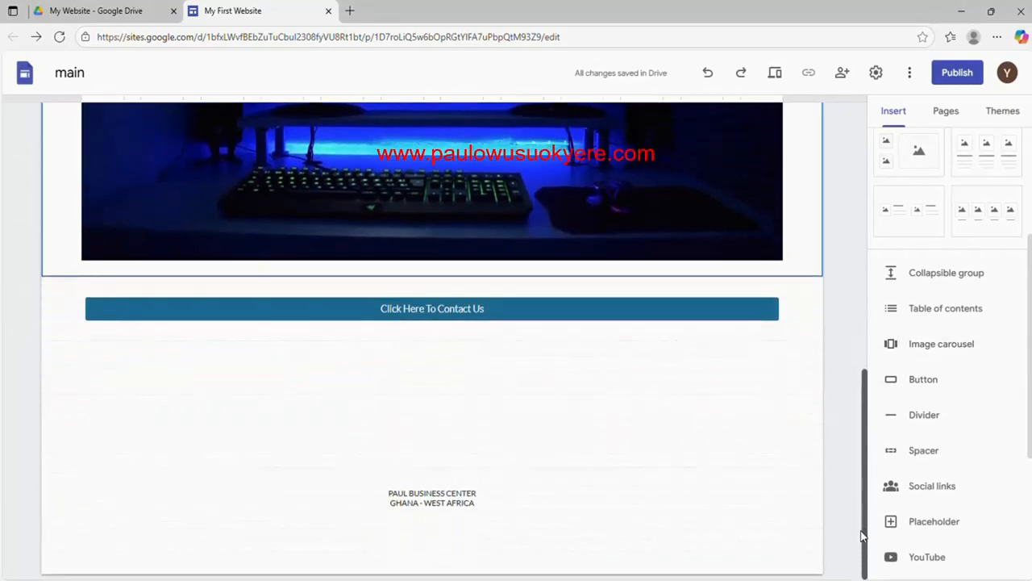
# Type CONTACT US on a new line below the footer address, fixing the typos
pyautogui.moveTo(534, 511)
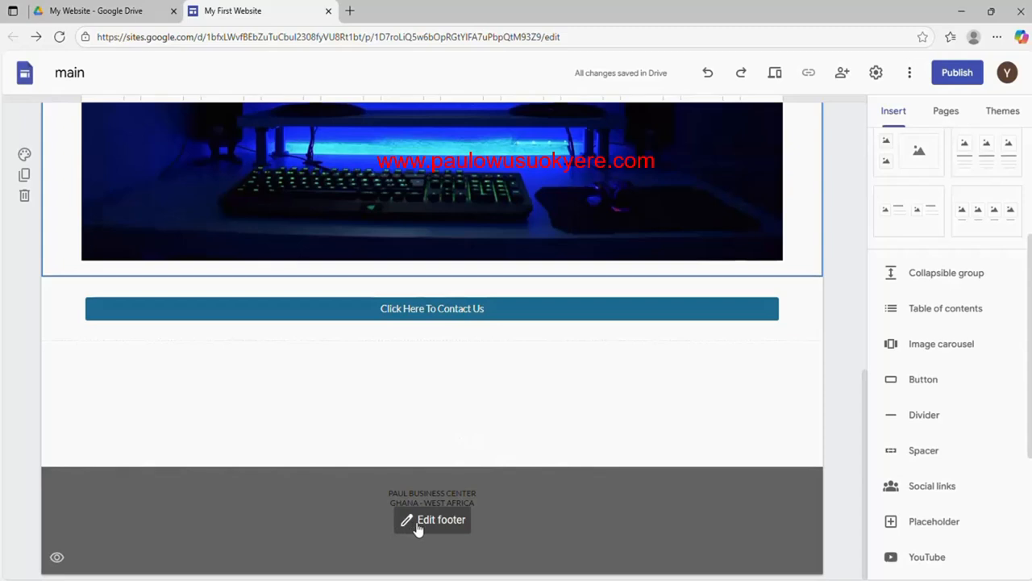
pyautogui.click(413, 526)
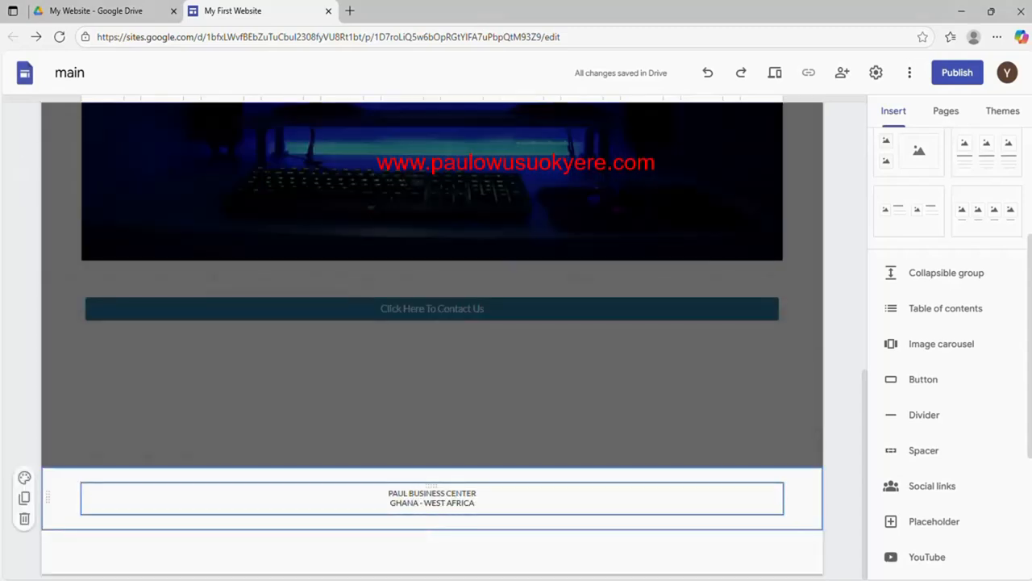
pyautogui.click(476, 503)
pyautogui.press('Return')
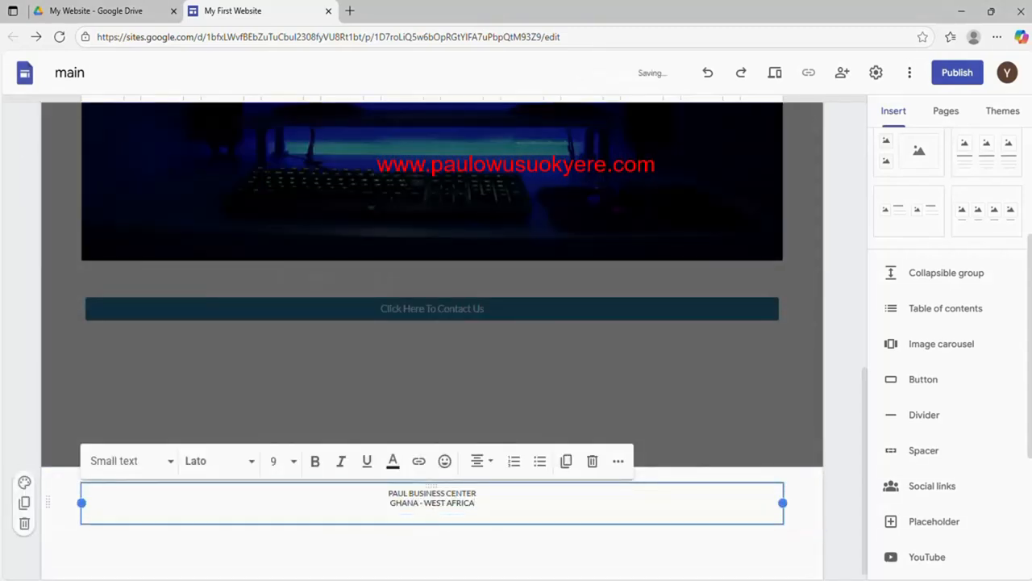
pyautogui.write('Co')
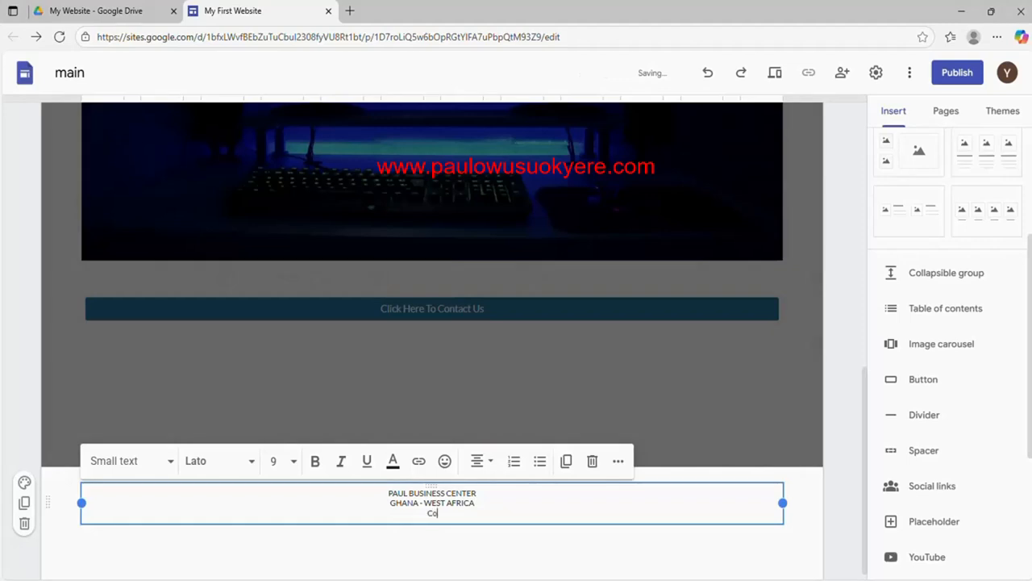
pyautogui.press('BackSpace')
pyautogui.press('BackSpace')
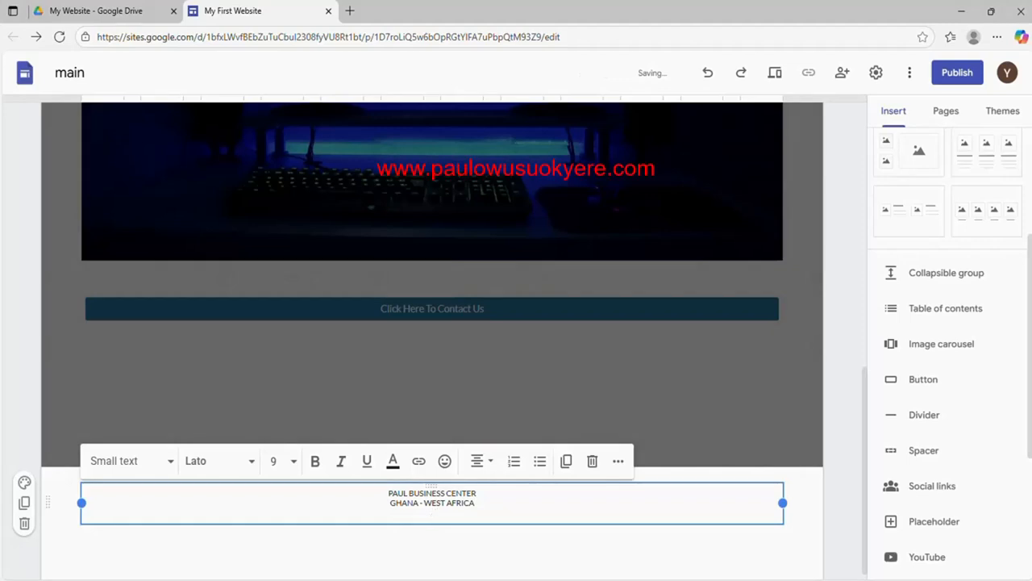
pyautogui.write('CON')
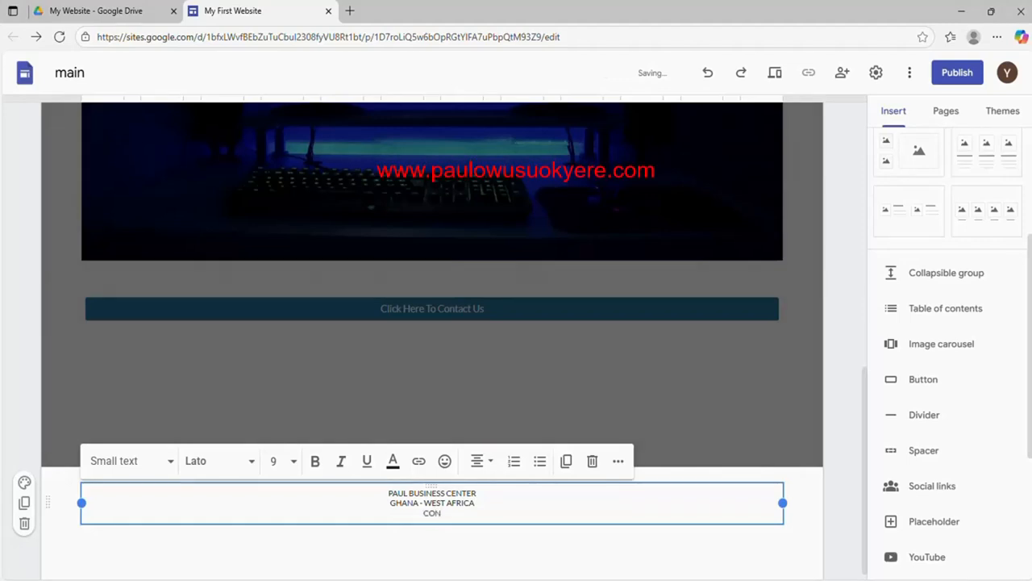
pyautogui.write('TATC')
pyautogui.press('BackSpace')
pyautogui.press('BackSpace')
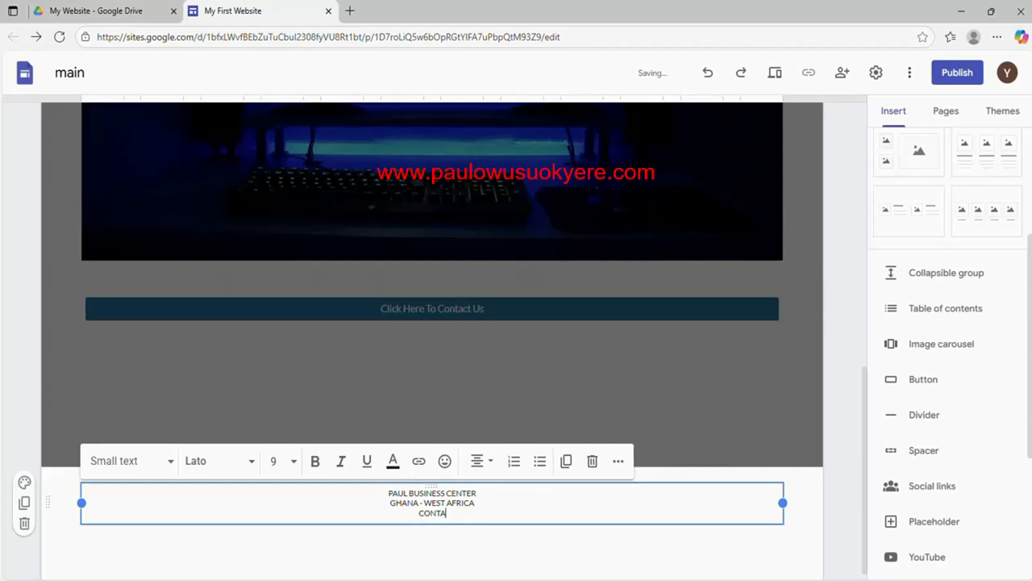
pyautogui.write('CT US')
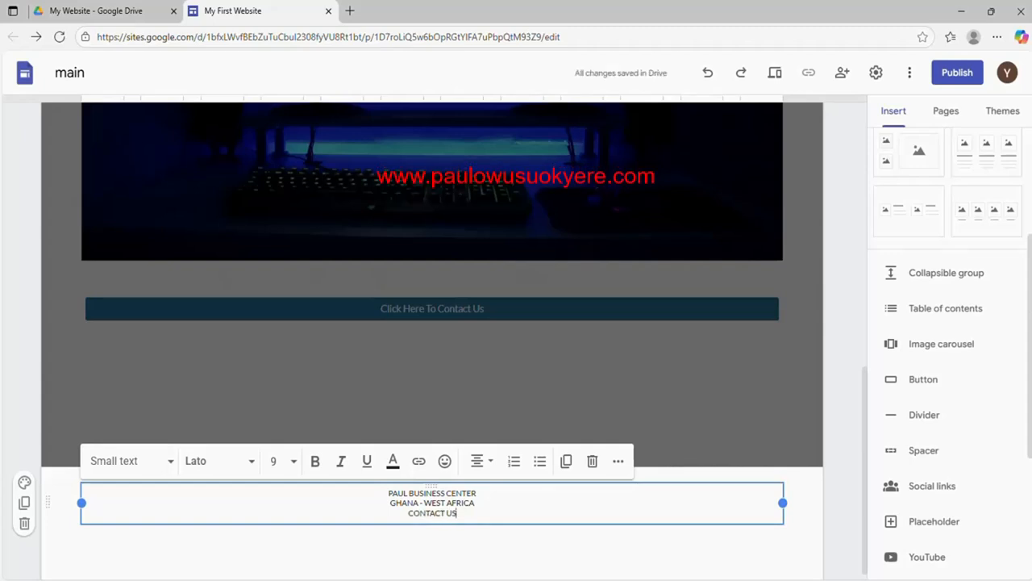
pyautogui.hotkey('shift', 'Left')
pyautogui.hotkey('shift', 'Left')
pyautogui.hotkey('shift', 'Left')
pyautogui.hotkey('shift', 'Left')
pyautogui.hotkey('shift', 'Left')
pyautogui.hotkey('shift', 'Left')
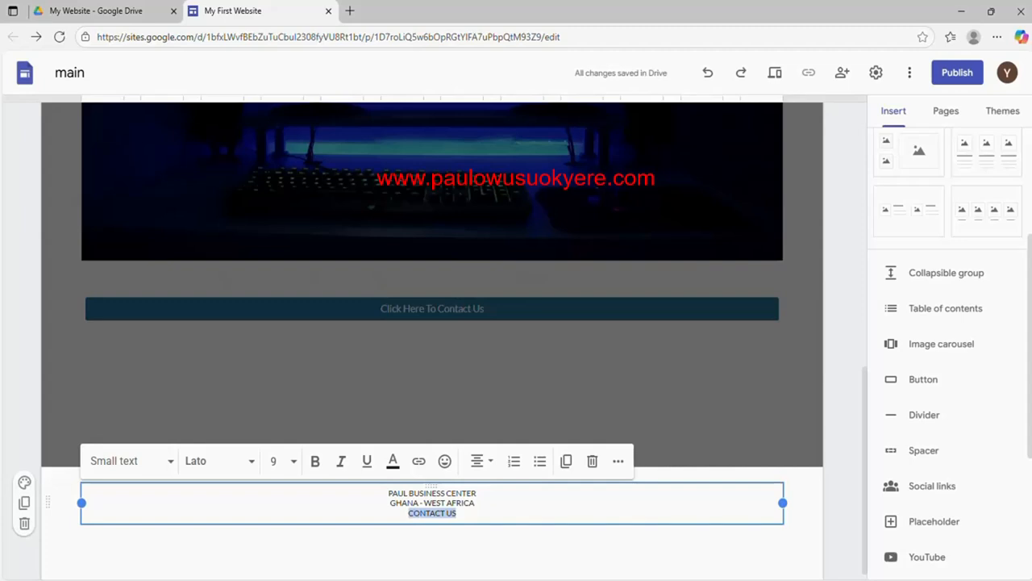
pyautogui.press('Right')
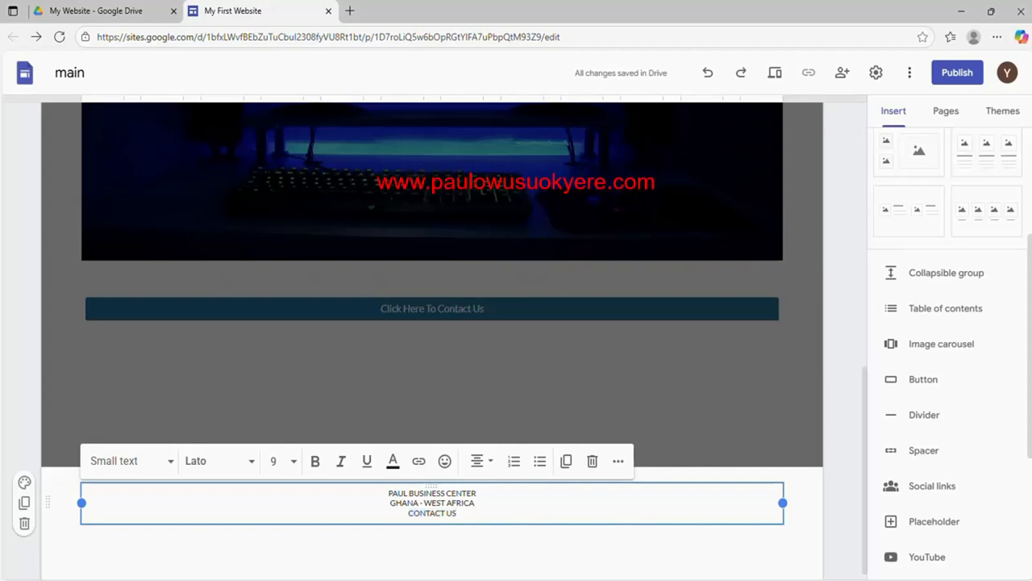
# Select the CONTACT US text to add a link, then switch to the My Website folder in Drive
pyautogui.moveTo(457, 513); pyautogui.dragTo(409, 513)
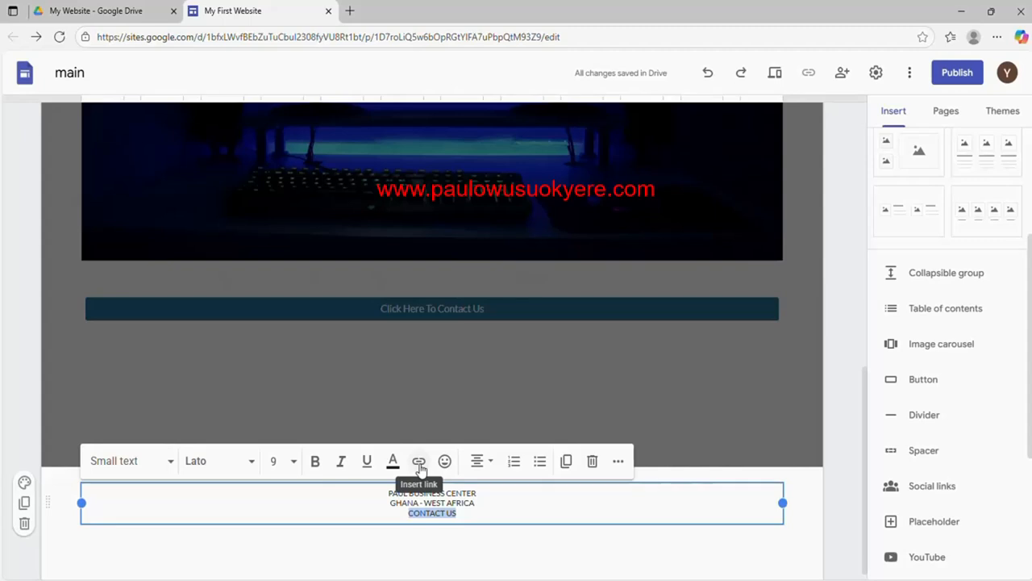
pyautogui.click(458, 513)
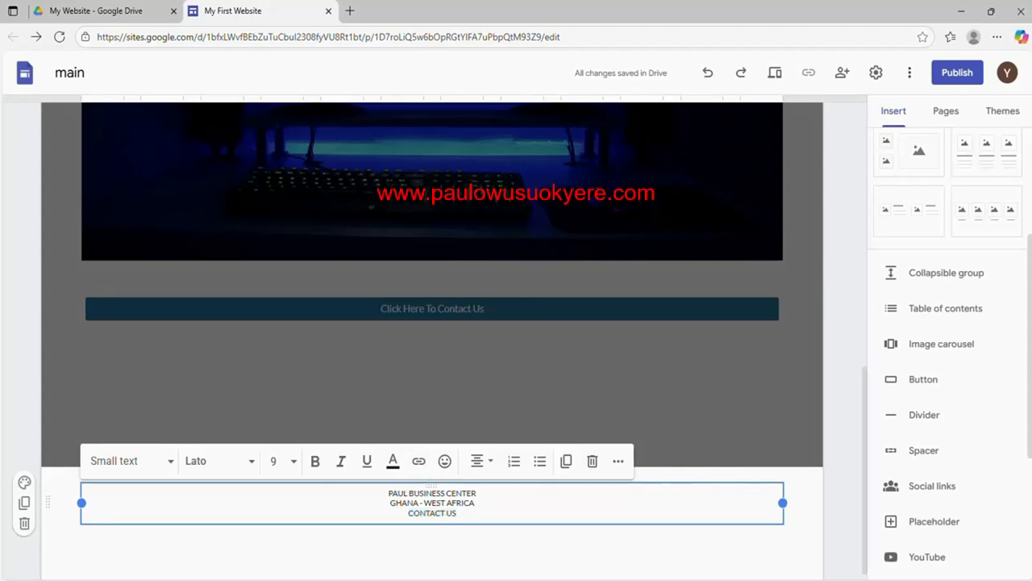
pyautogui.moveTo(457, 513); pyautogui.dragTo(409, 513)
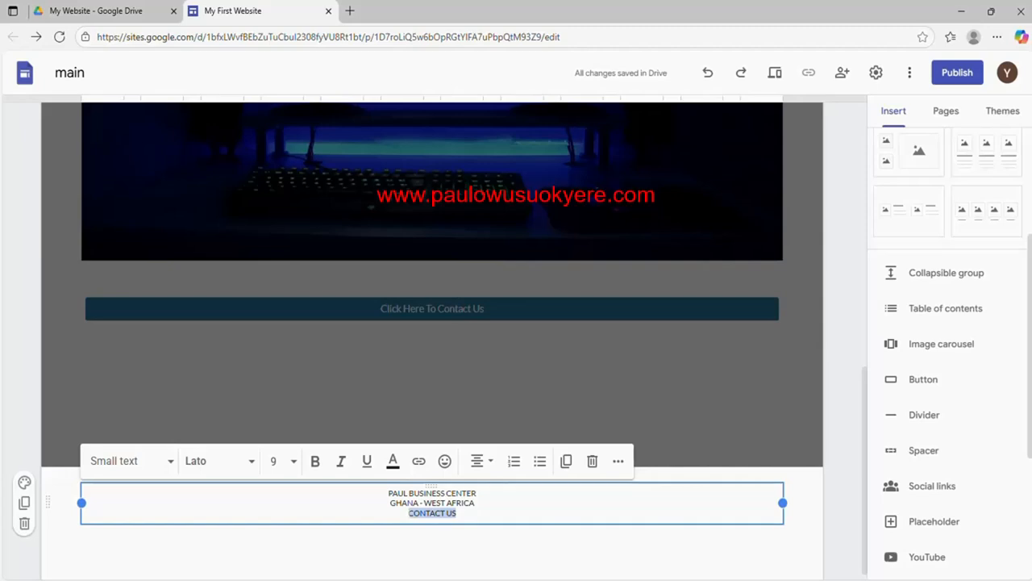
pyautogui.click(418, 463)
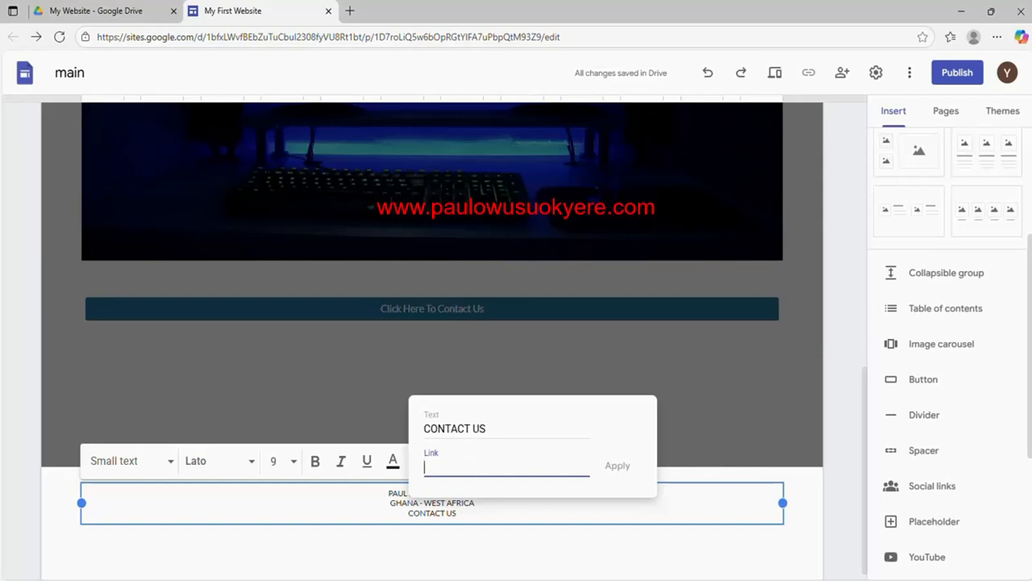
pyautogui.click(118, 14)
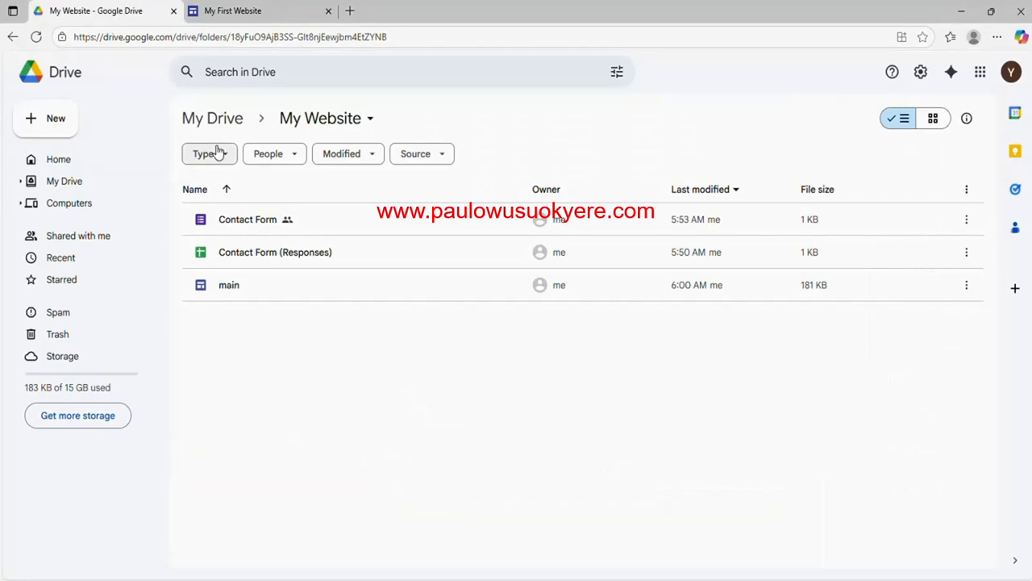
# Copy the Contact Form's shortened responder link from its publish options, save, and close the form
pyautogui.doubleClick(242, 226)
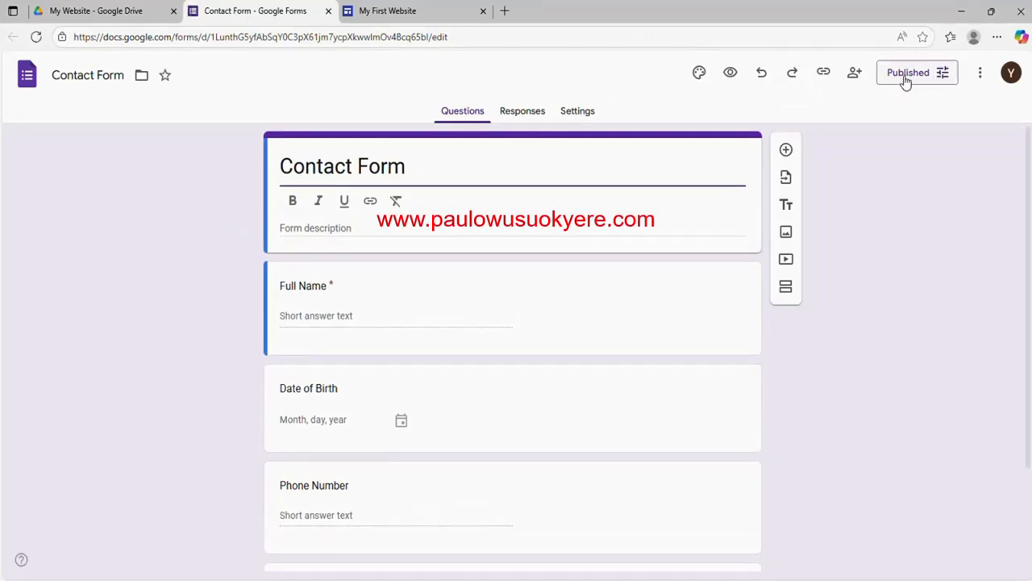
pyautogui.click(944, 78)
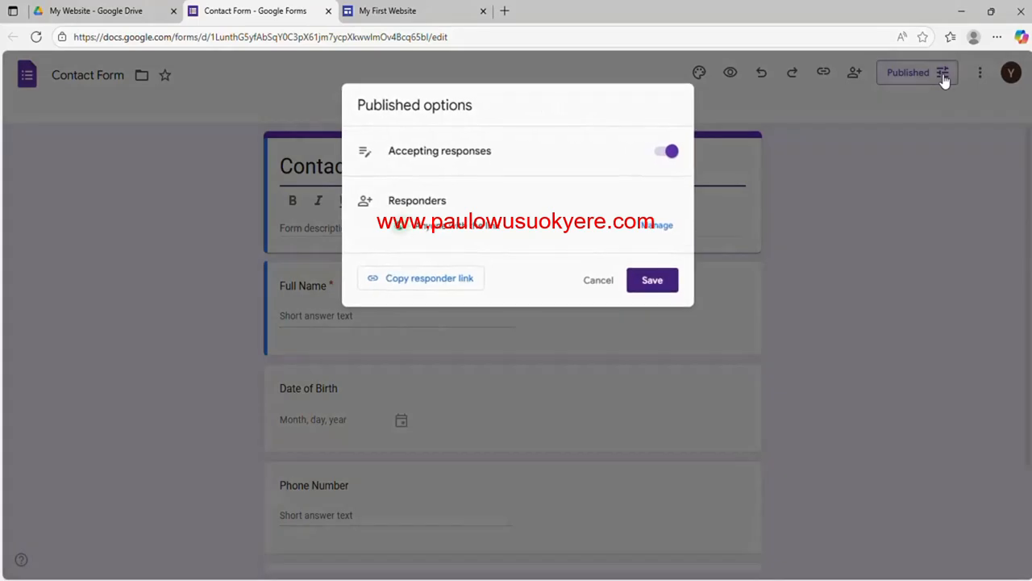
pyautogui.click(434, 290)
pyautogui.click(377, 363)
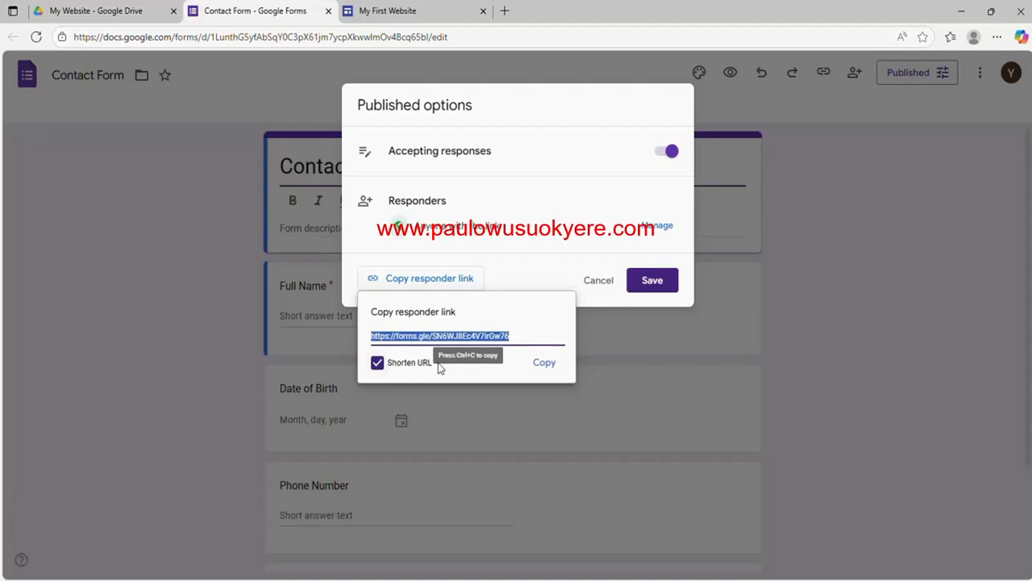
pyautogui.click(544, 364)
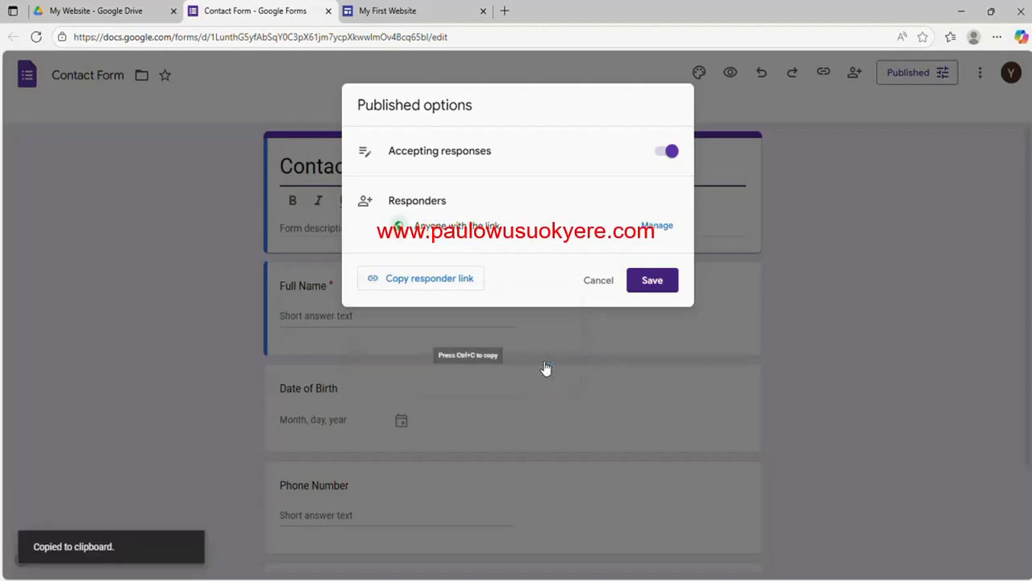
pyautogui.click(654, 293)
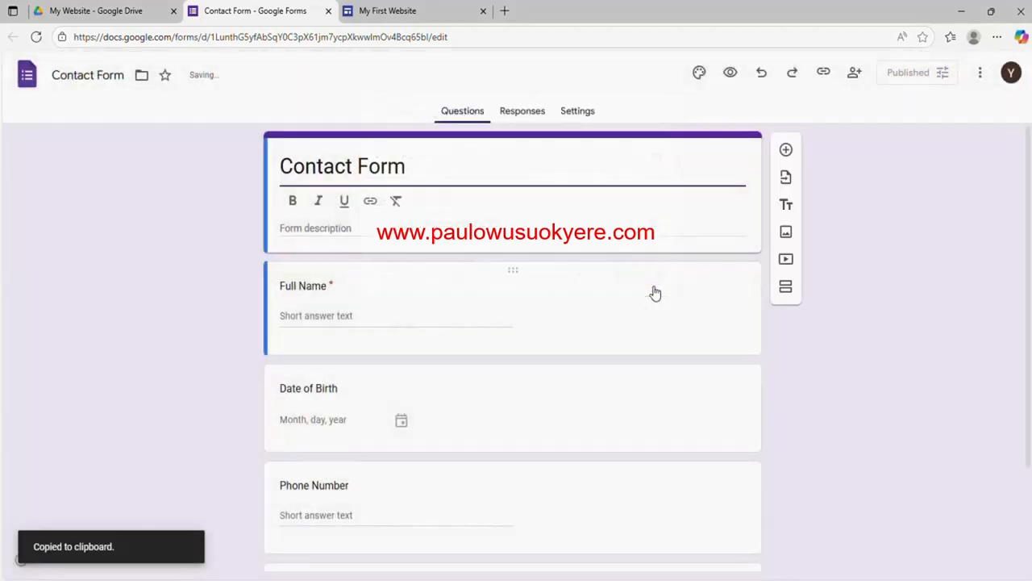
pyautogui.click(329, 12)
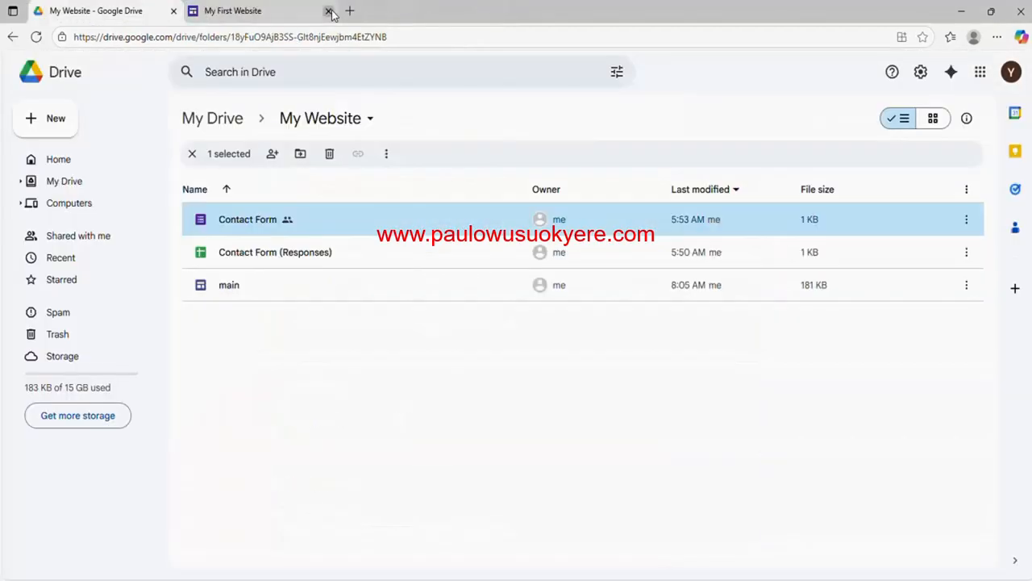
# Paste the forms.gle responder link into CONTACT US's link field and apply it
pyautogui.click(258, 12)
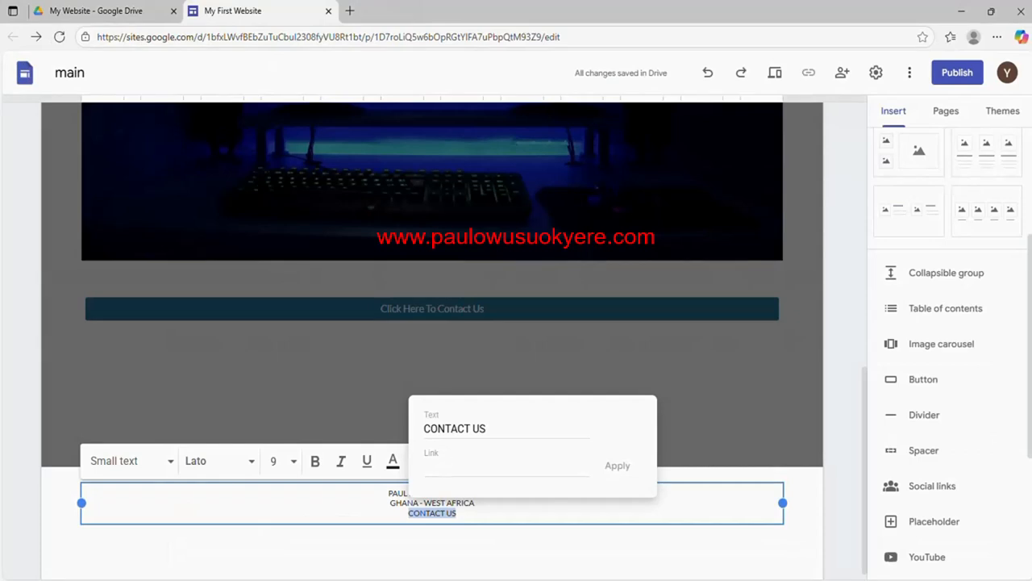
pyautogui.rightClick(442, 467)
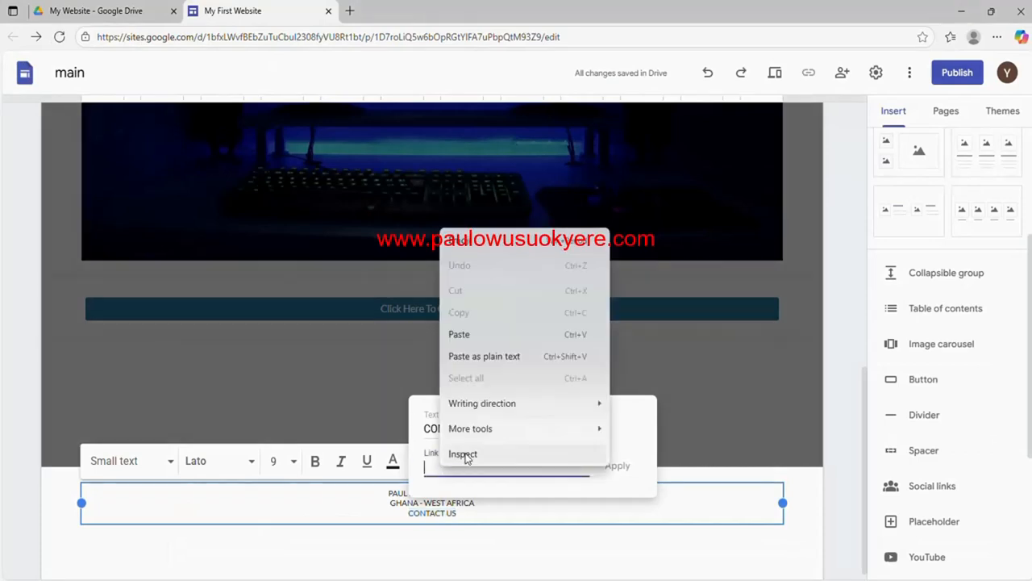
pyautogui.click(457, 336)
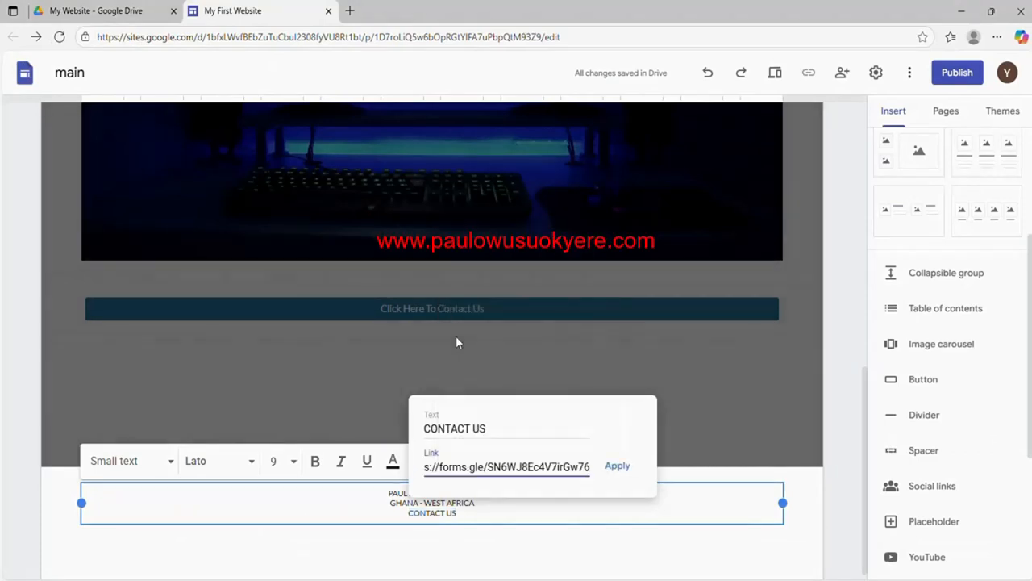
pyautogui.click(617, 468)
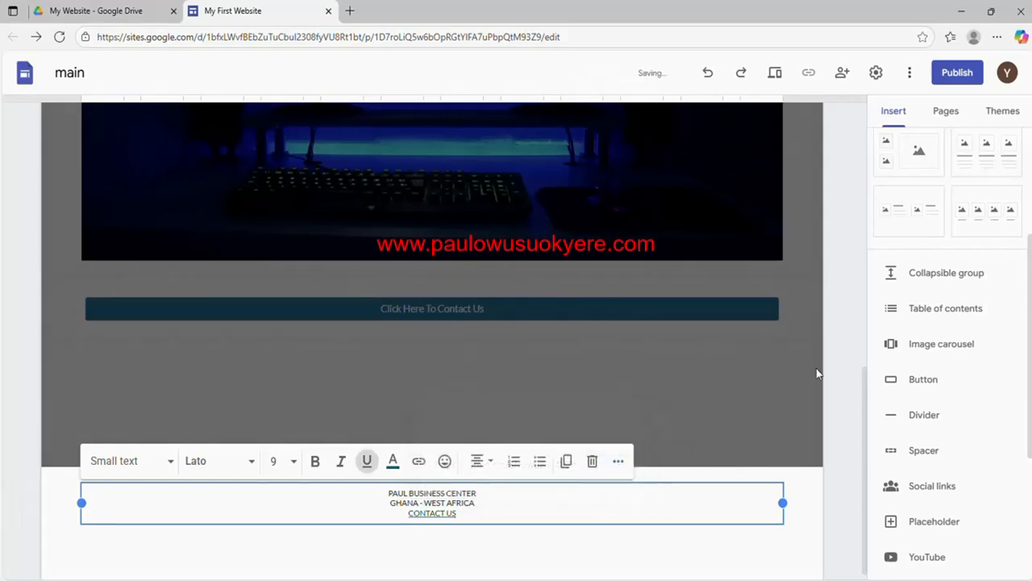
pyautogui.click(841, 380)
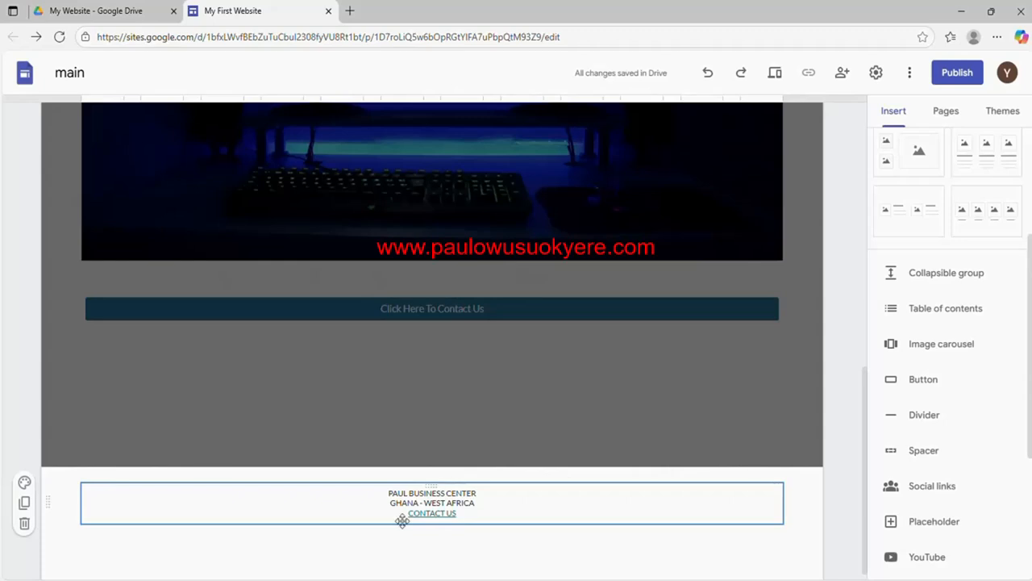
pyautogui.click(628, 435)
pyautogui.moveTo(466, 523)
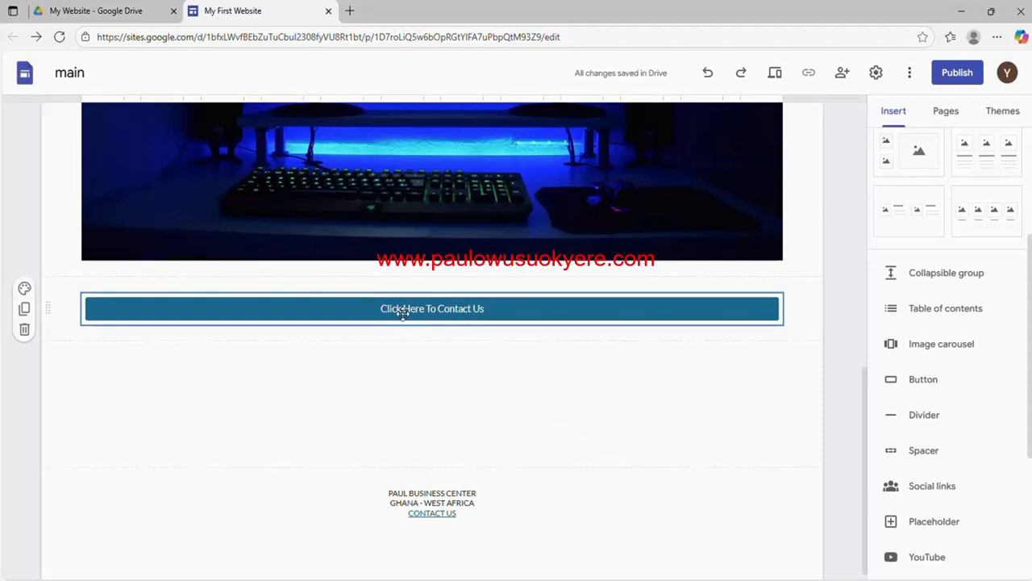
pyautogui.click(772, 79)
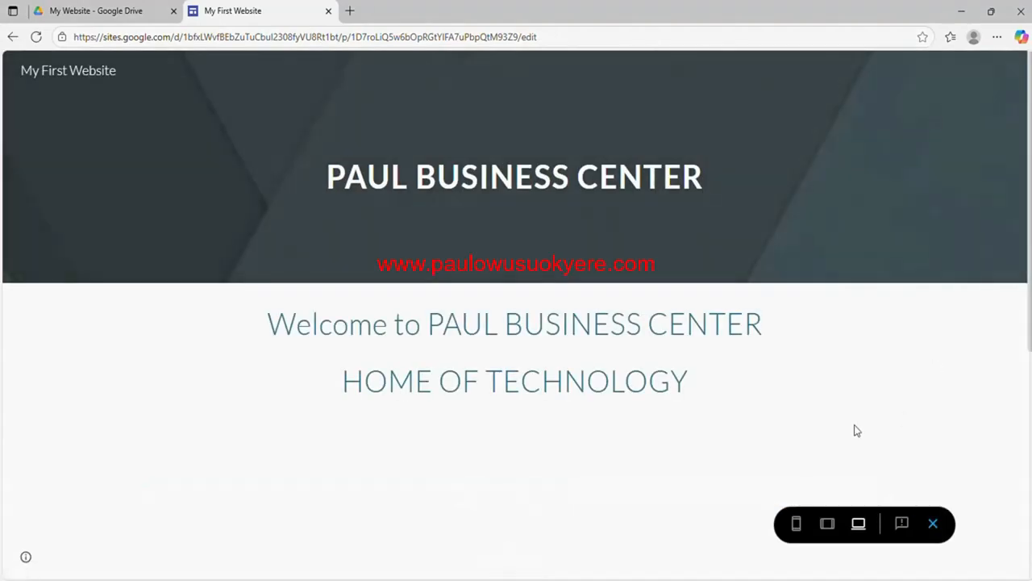
pyautogui.scroll(-5, 516, 323)
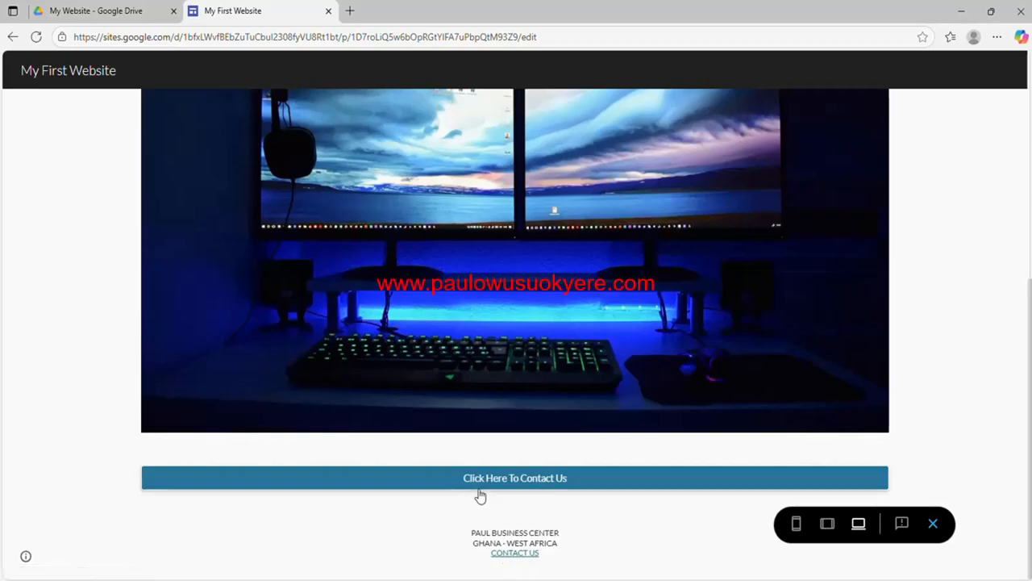
pyautogui.click(933, 525)
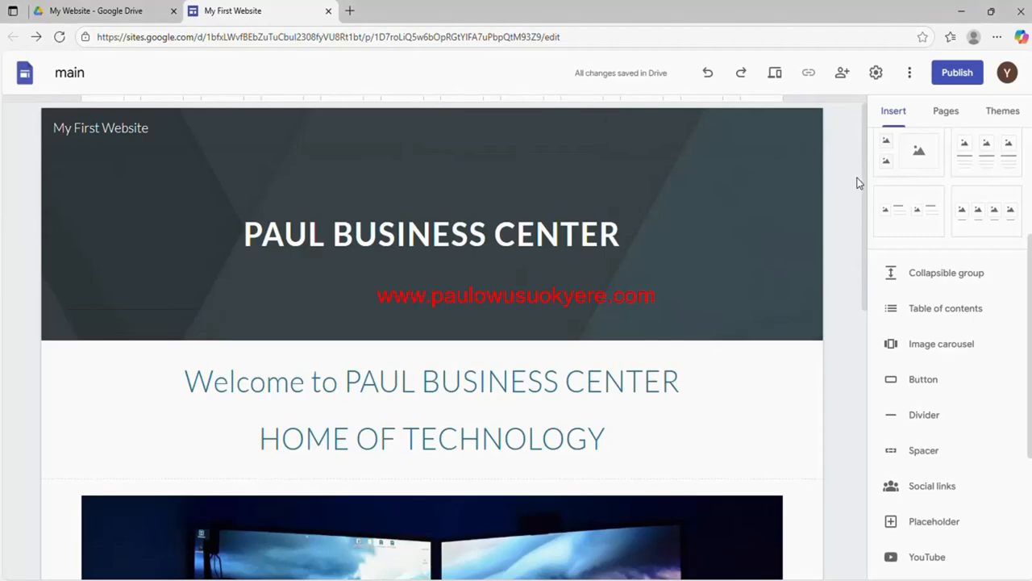
# Select the contact button and scroll the Insert panel up to Content Blocks
pyautogui.moveTo(866, 196); pyautogui.dragTo(868, 424)
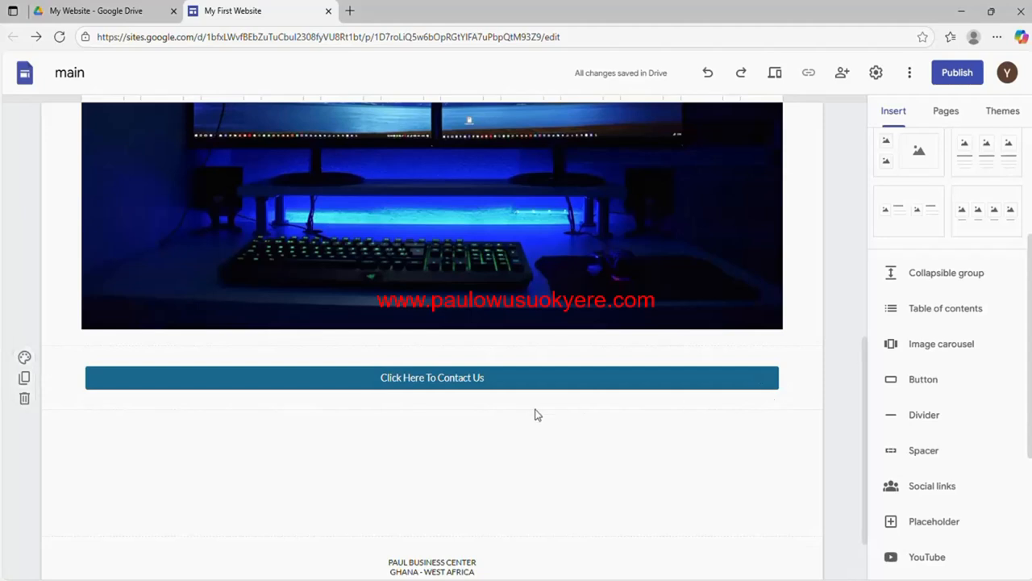
pyautogui.click(467, 388)
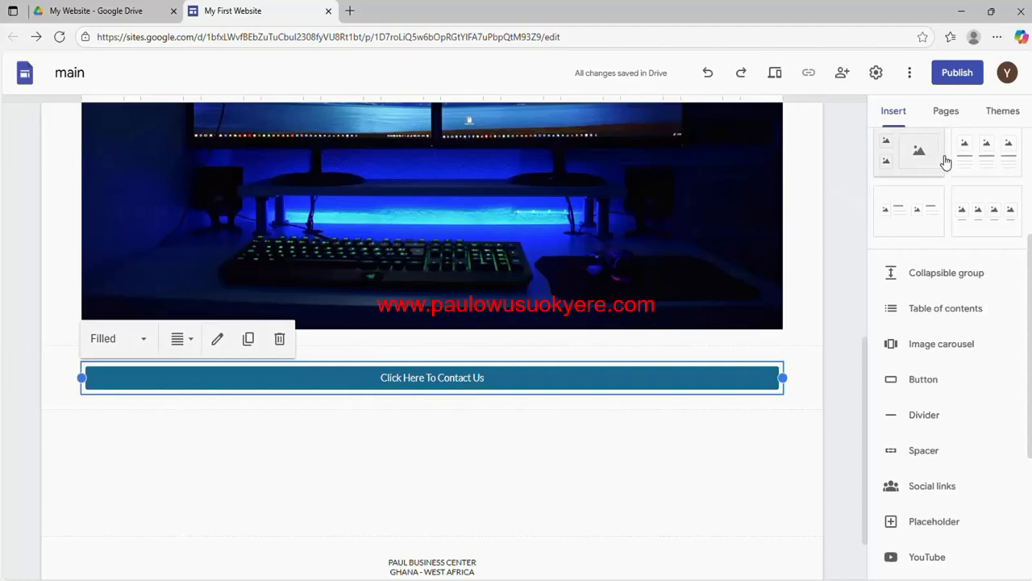
pyautogui.moveTo(1028, 244); pyautogui.dragTo(1029, 198)
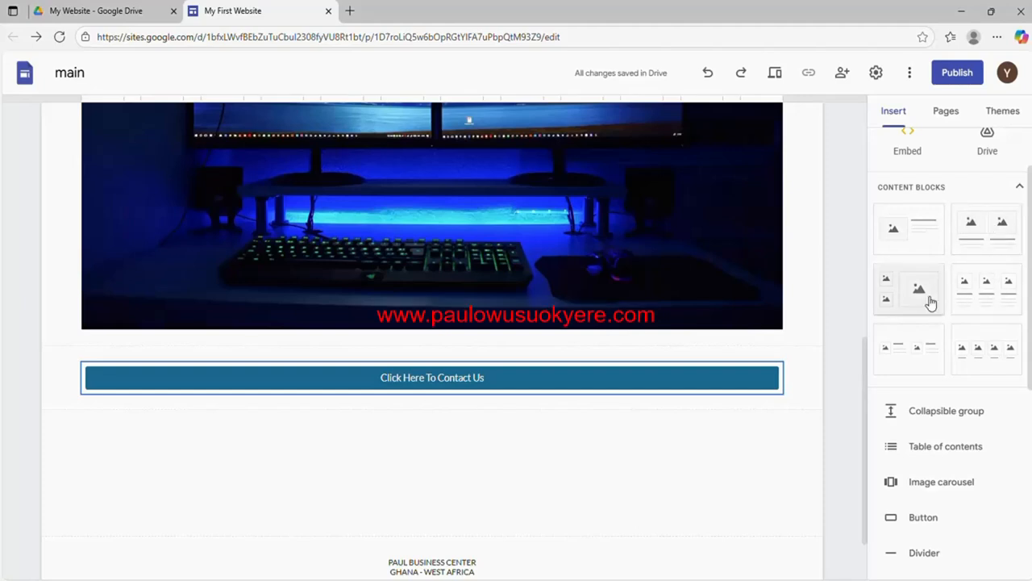
# Insert an image-and-text content block and upload Desktop picture 1 (11) into its image slot
pyautogui.click(905, 242)
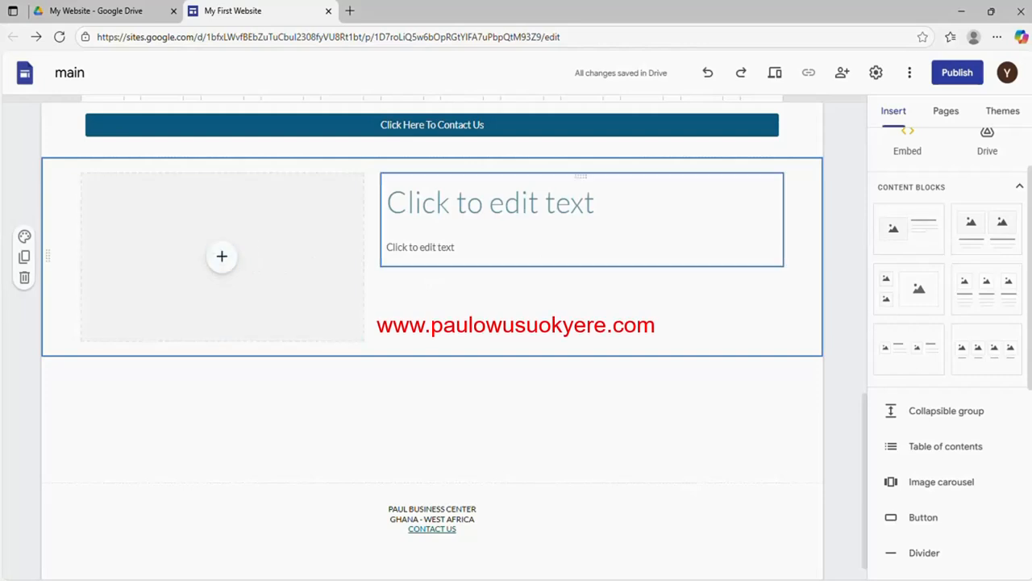
pyautogui.click(222, 260)
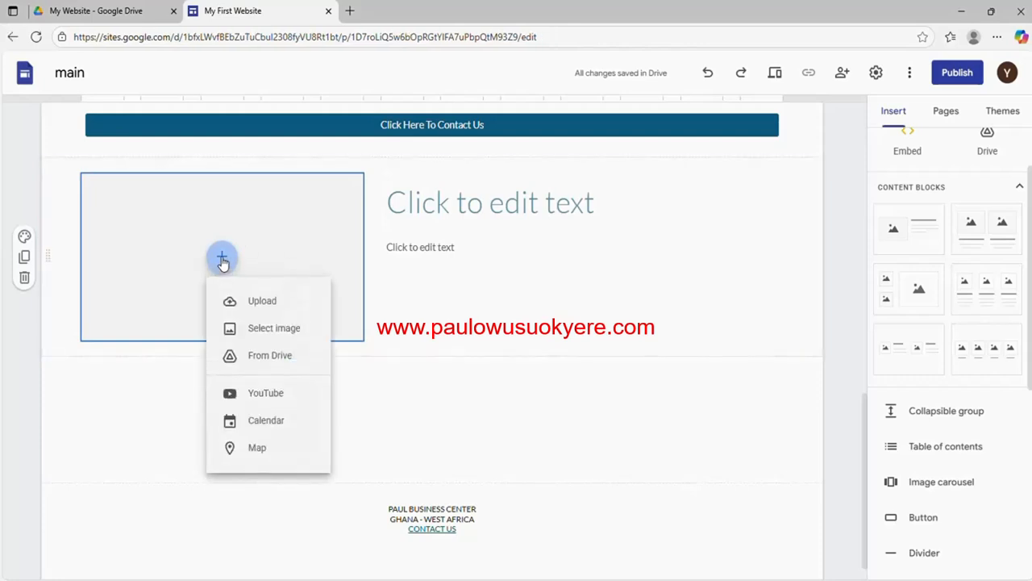
pyautogui.click(260, 303)
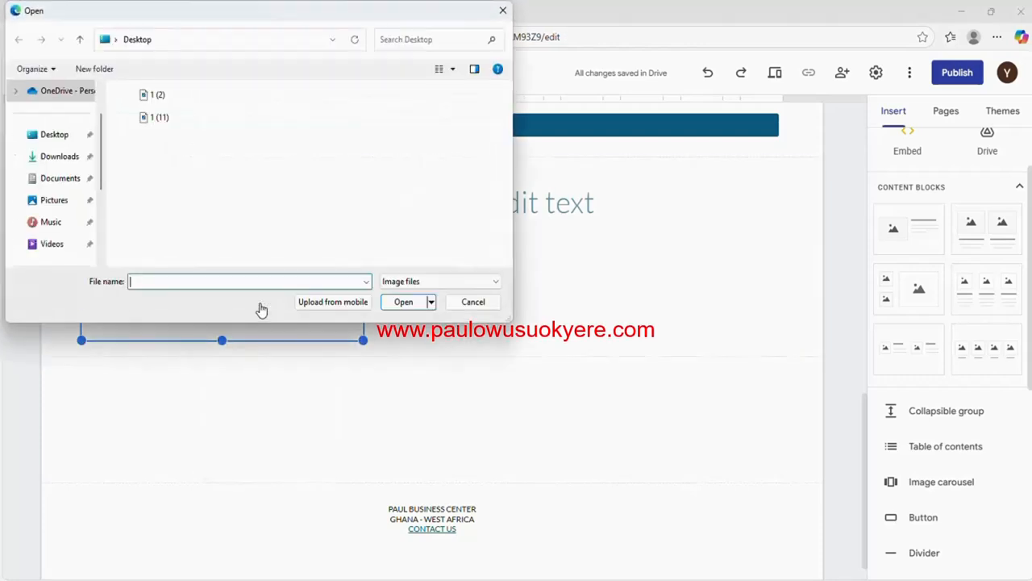
pyautogui.click(58, 135)
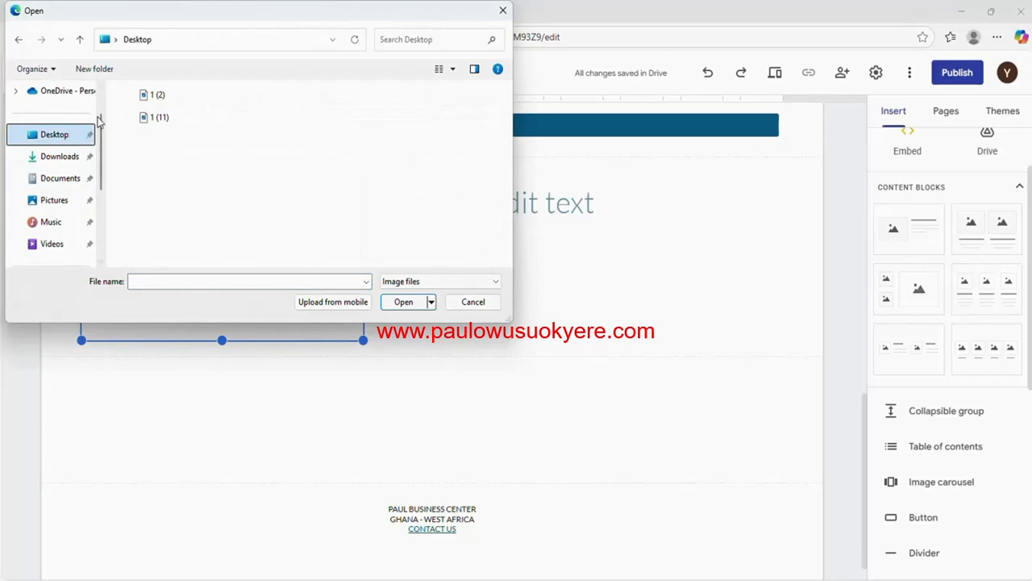
pyautogui.click(150, 123)
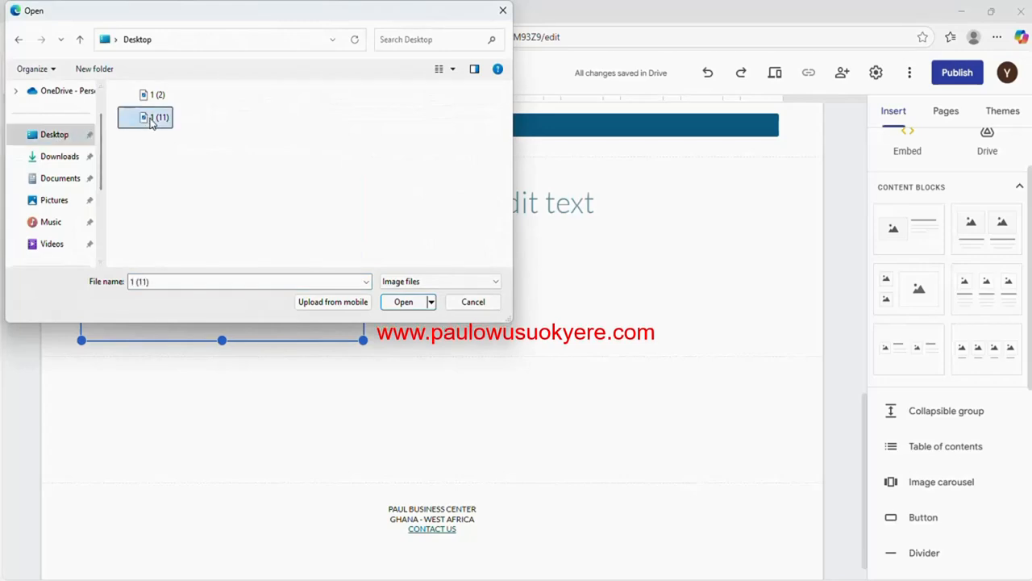
pyautogui.click(403, 301)
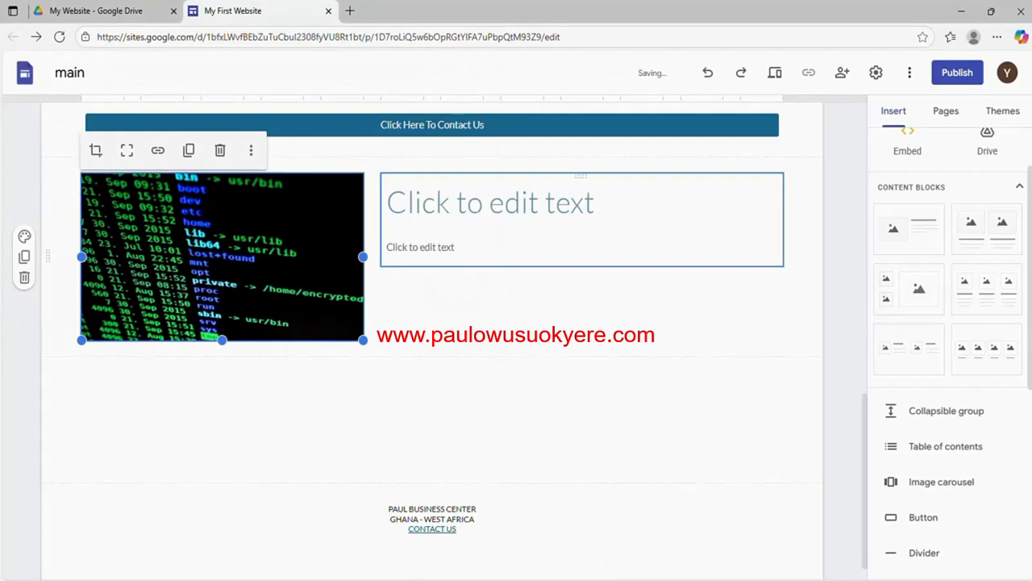
pyautogui.click(491, 202)
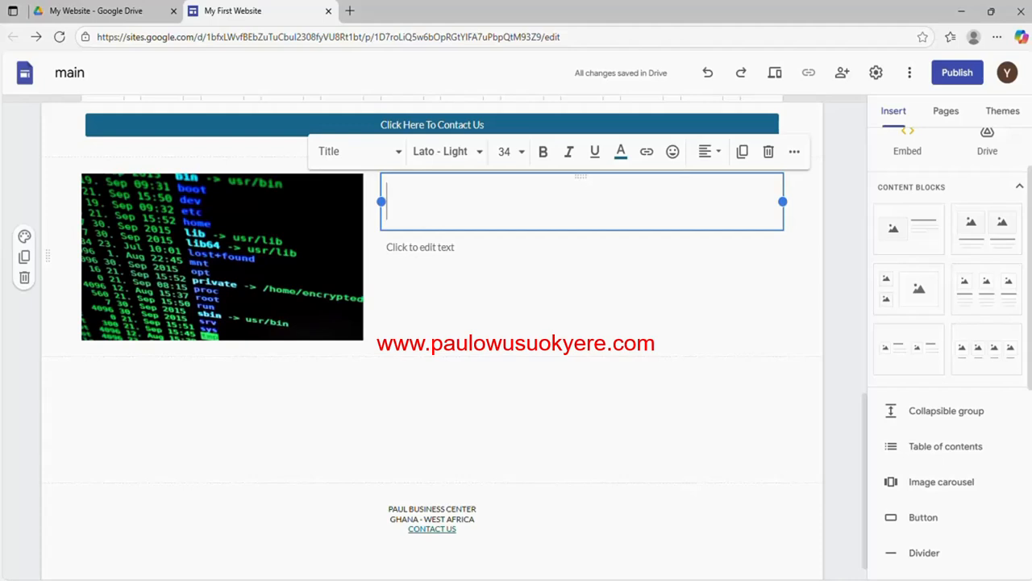
# Title the block 'Services' and add the body text 'This is one of my services'
pyautogui.write('Se')
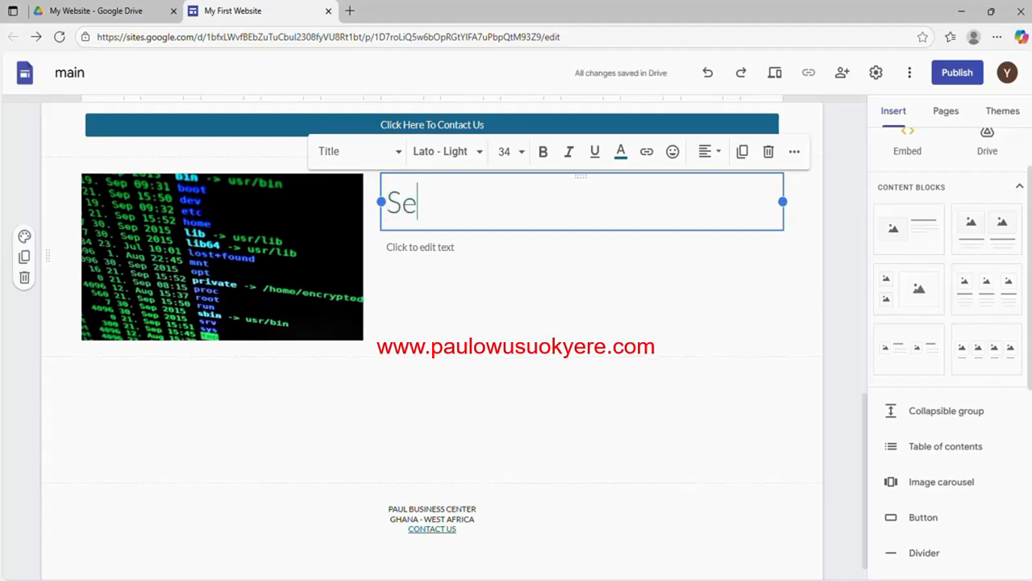
pyautogui.write('er')
pyautogui.press('BackSpace')
pyautogui.press('BackSpace')
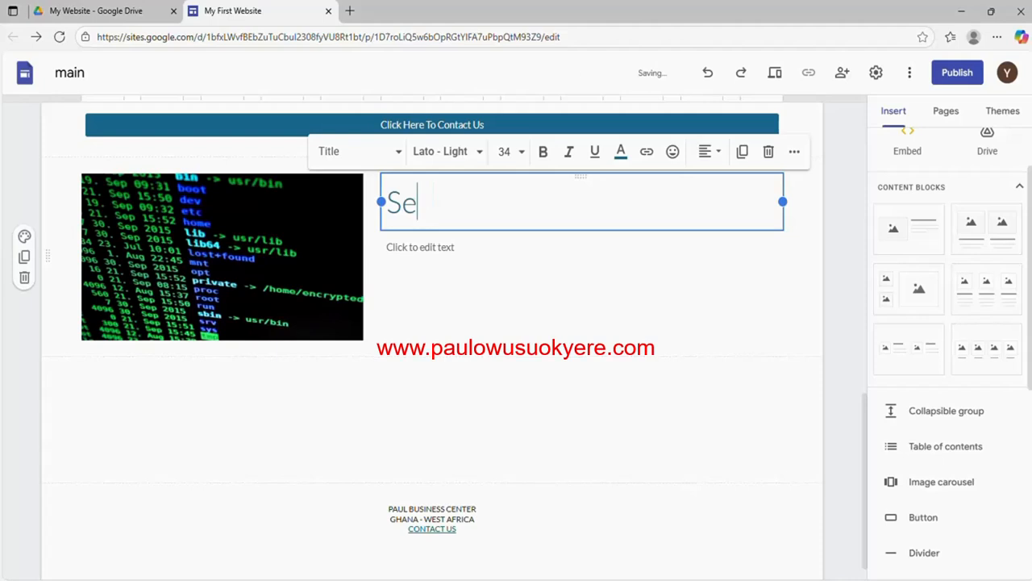
pyautogui.write('ri')
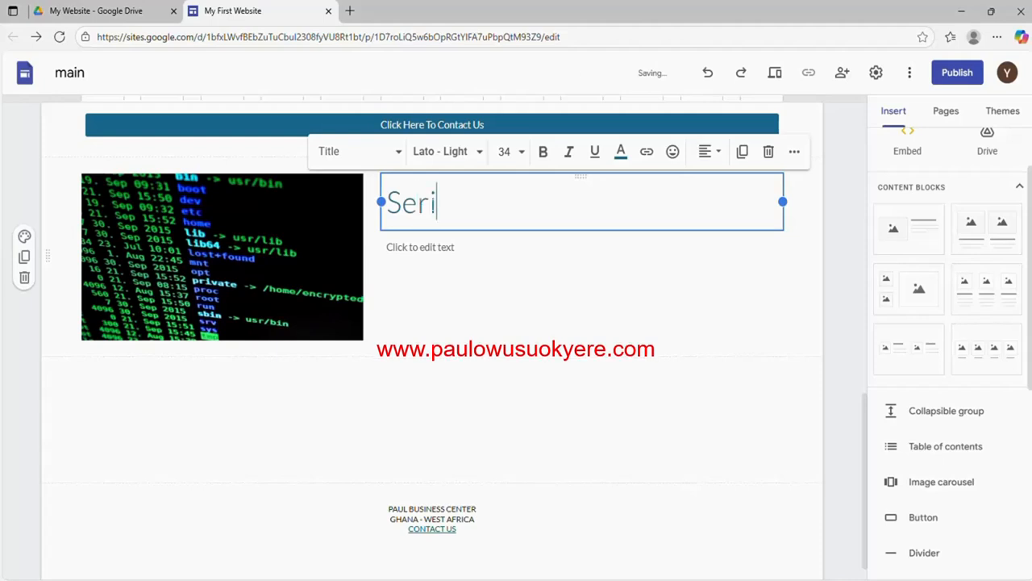
pyautogui.press('BackSpace')
pyautogui.write('vices')
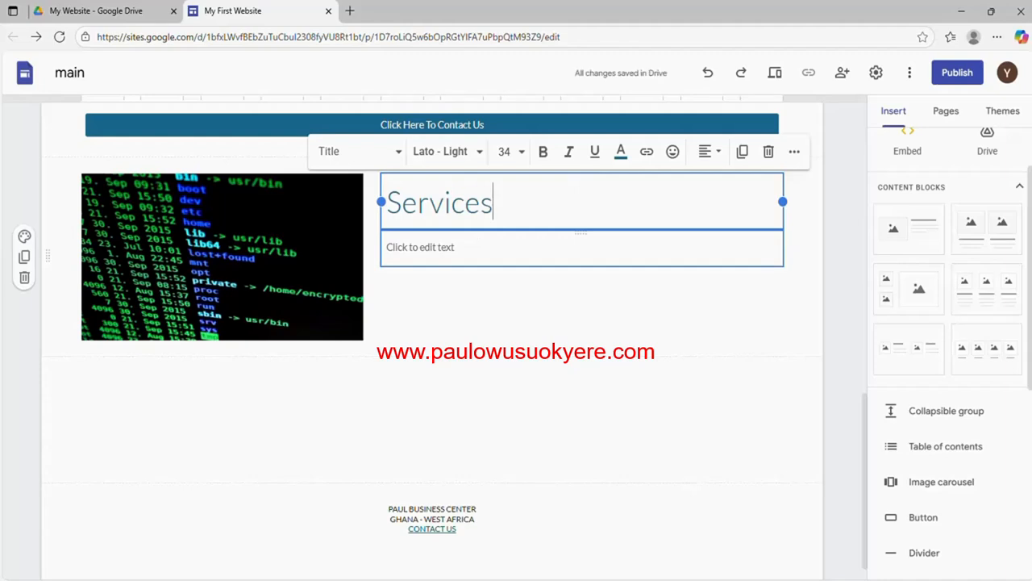
pyautogui.click(422, 247)
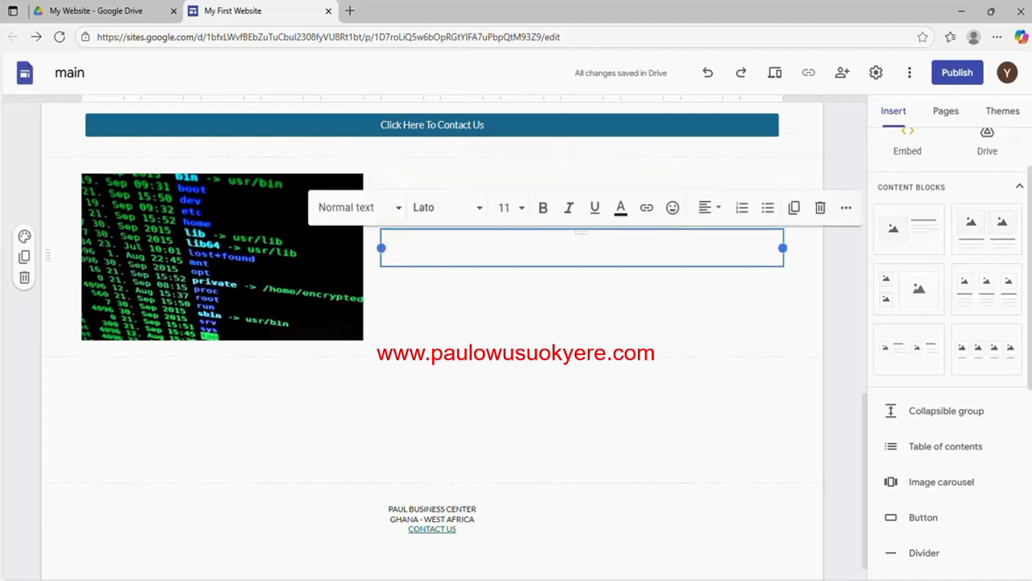
pyautogui.write('This')
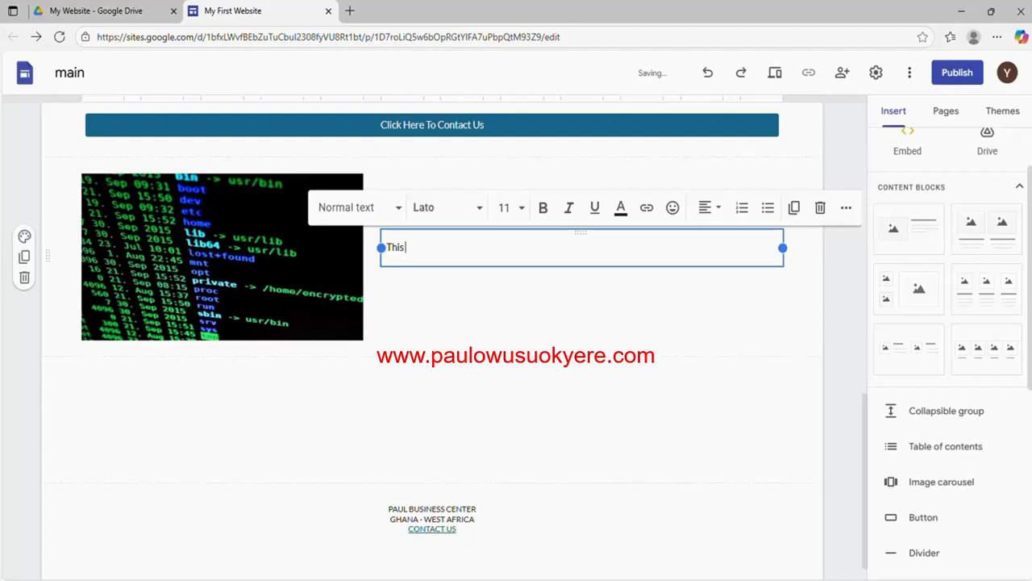
pyautogui.write(' is o')
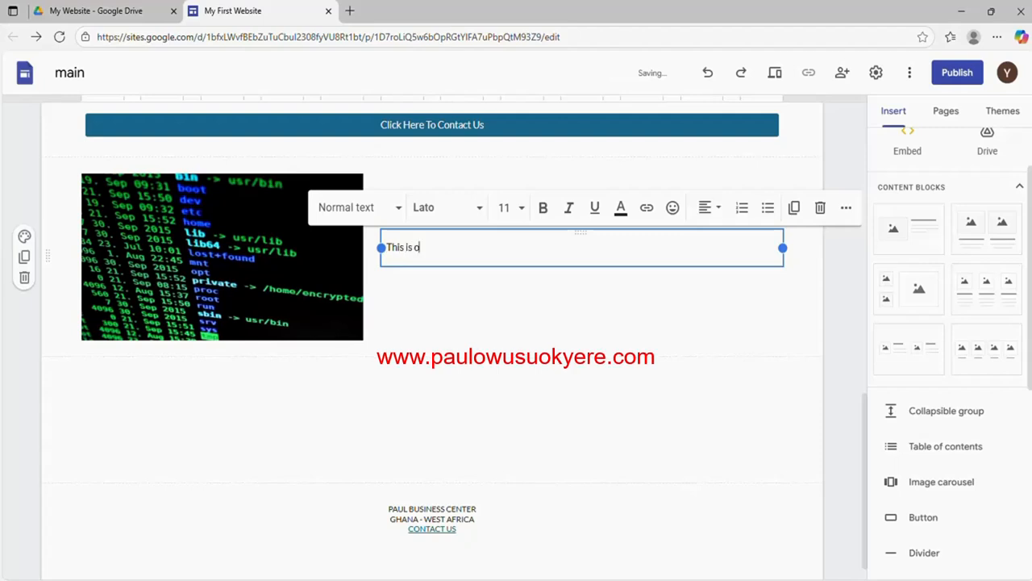
pyautogui.write('ne of ')
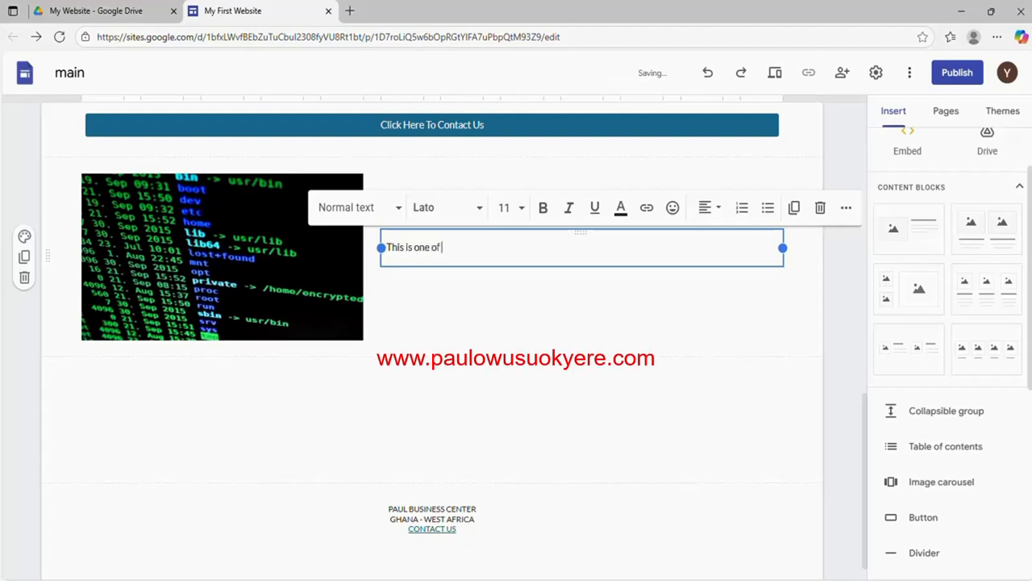
pyautogui.write('my serv')
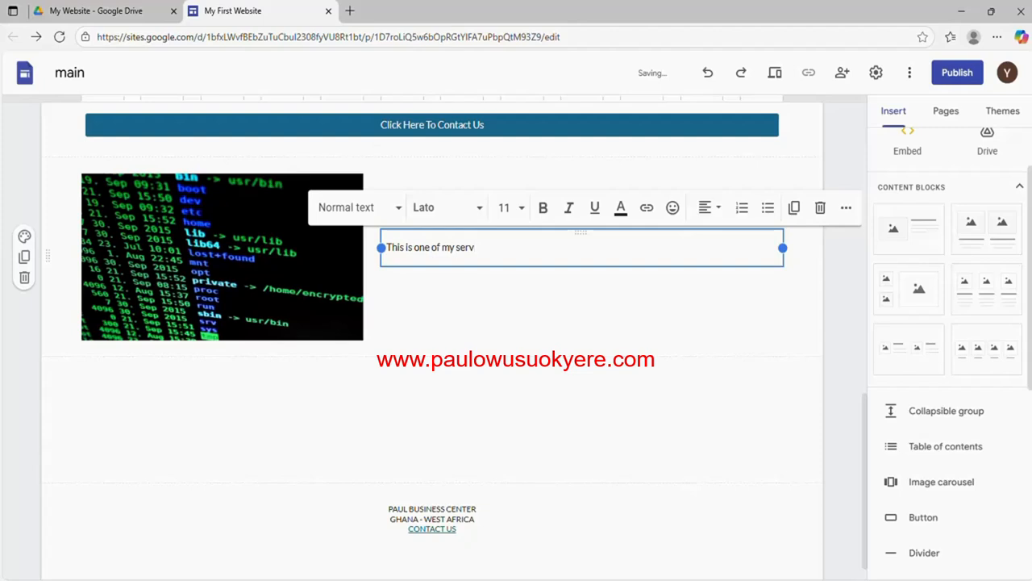
pyautogui.write('i')
pyautogui.write('ces')
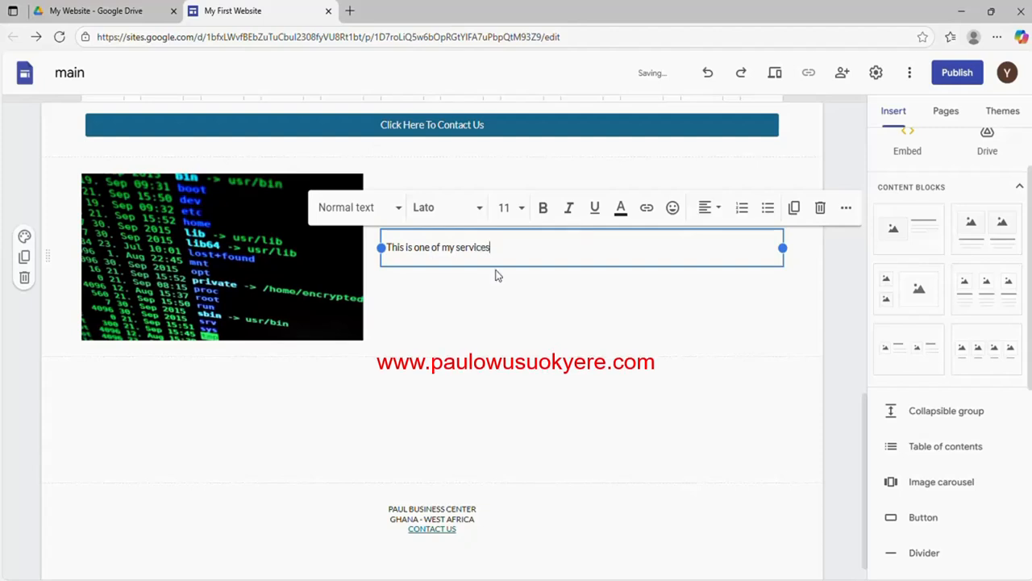
pyautogui.click(494, 279)
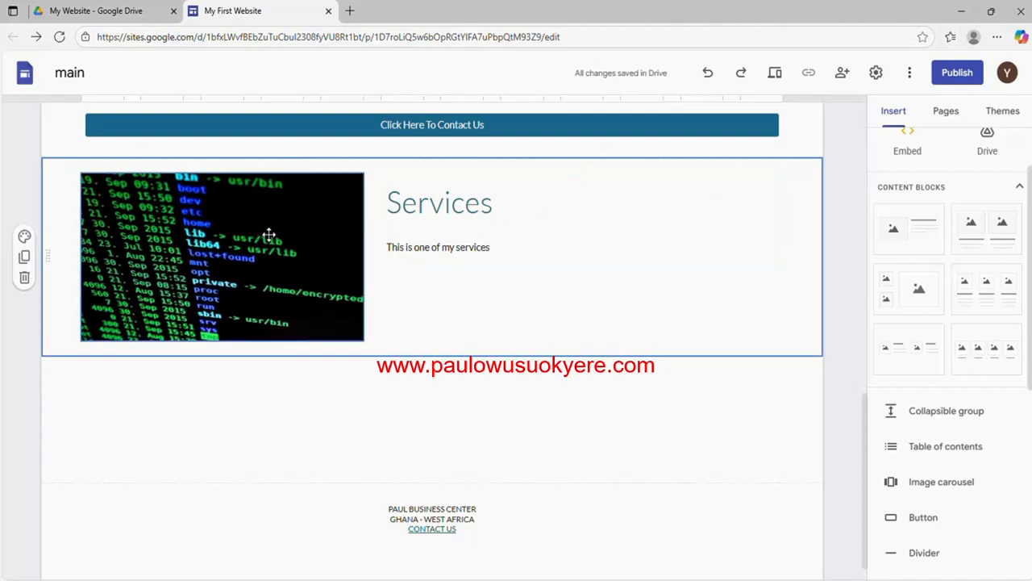
# Retitle the block from 'Services' to 'HP Laptop'
pyautogui.click(217, 239)
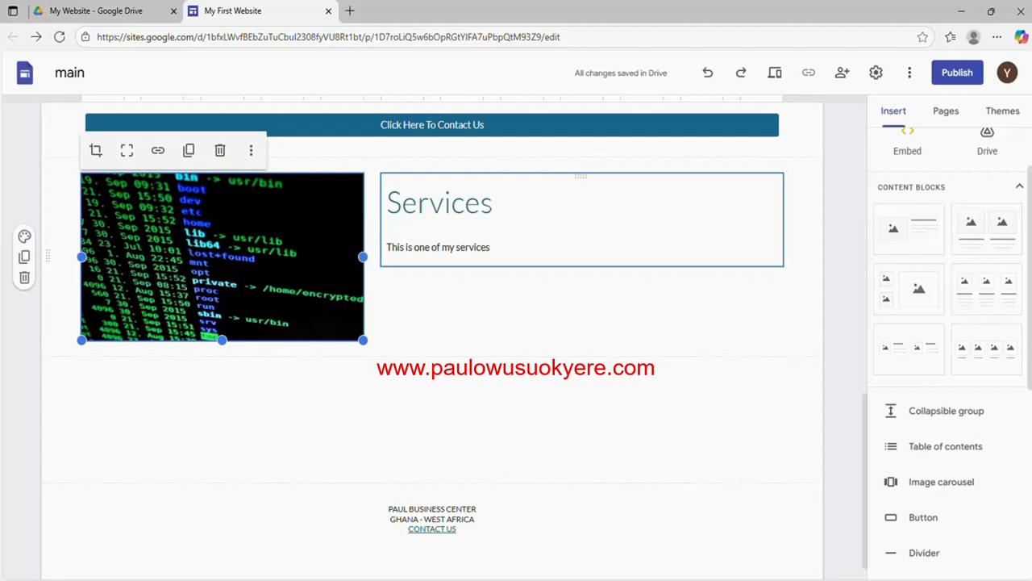
pyautogui.click(492, 203)
pyautogui.moveTo(493, 203); pyautogui.dragTo(386, 202)
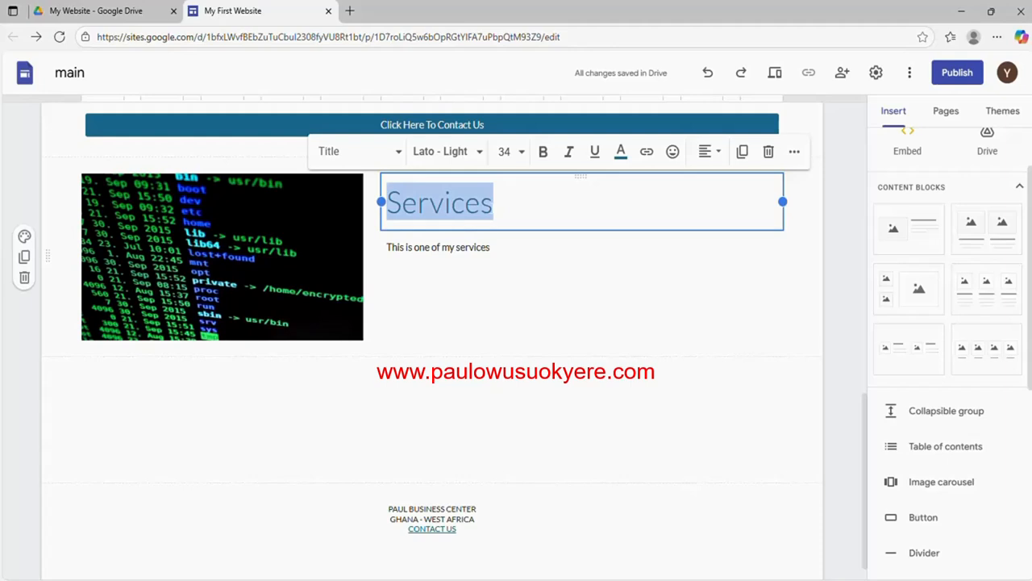
pyautogui.write('A')
pyautogui.press('BackSpace')
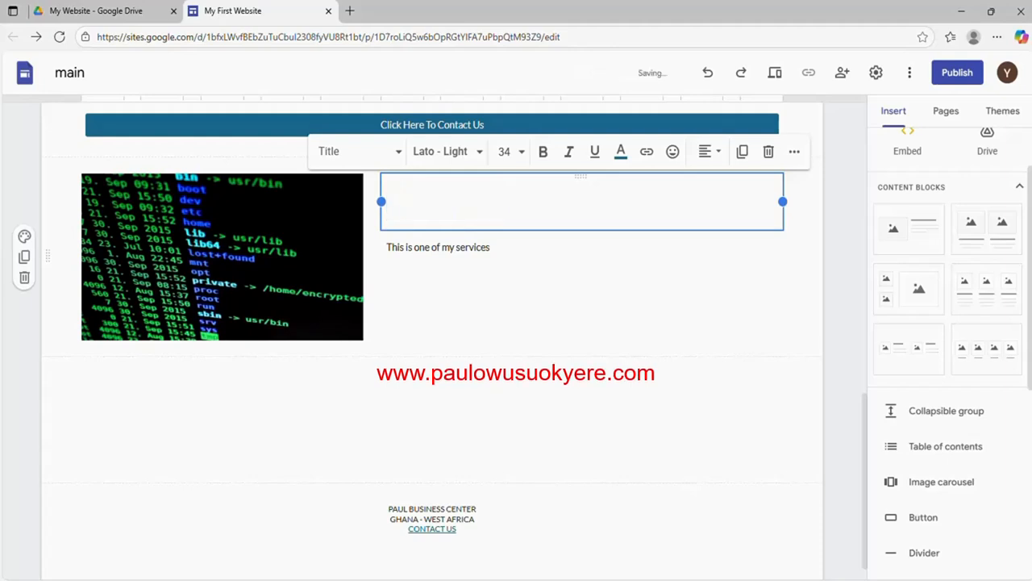
pyautogui.write('HP La')
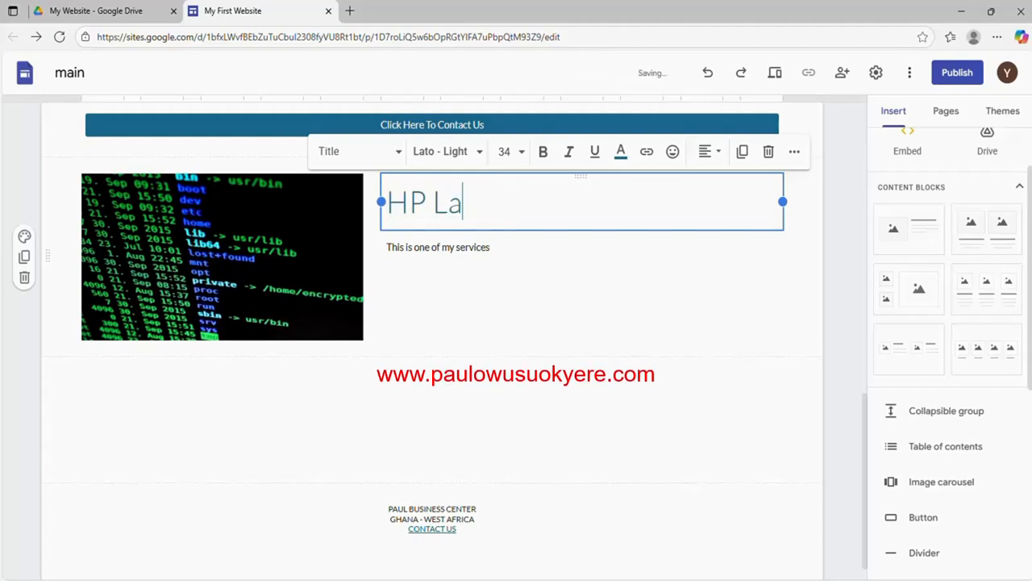
pyautogui.write('ptop')
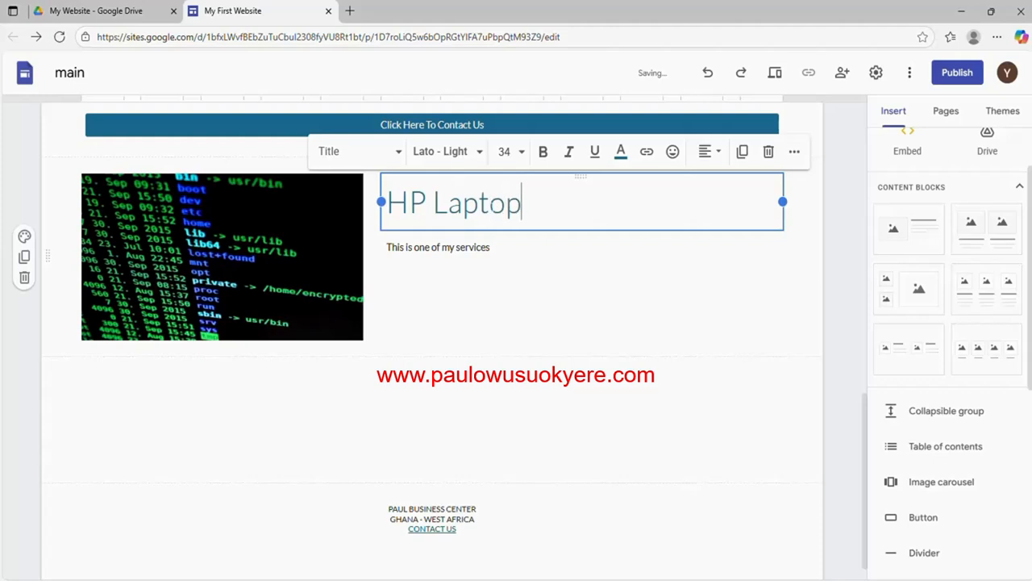
pyautogui.click(275, 258)
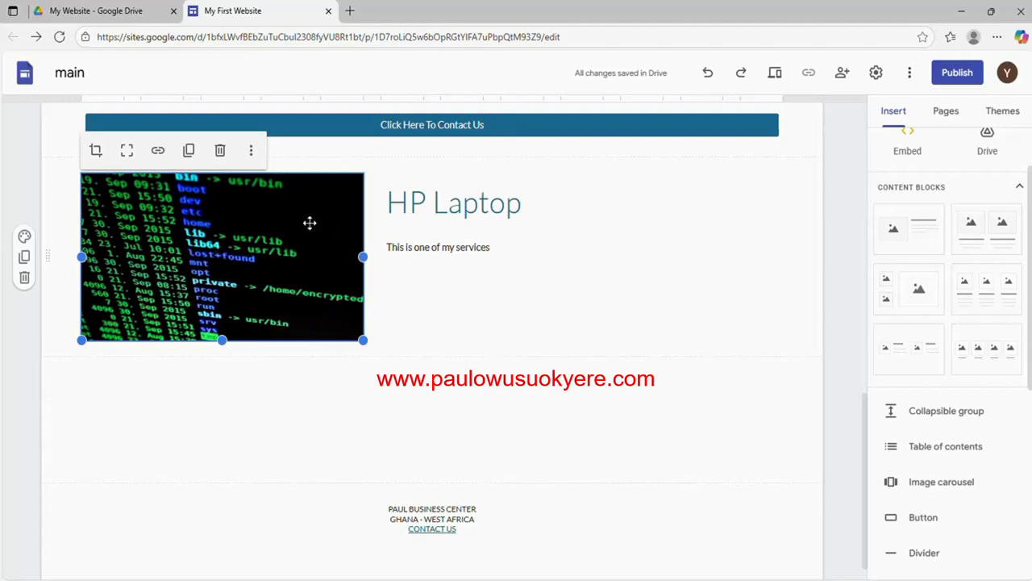
pyautogui.click(463, 202)
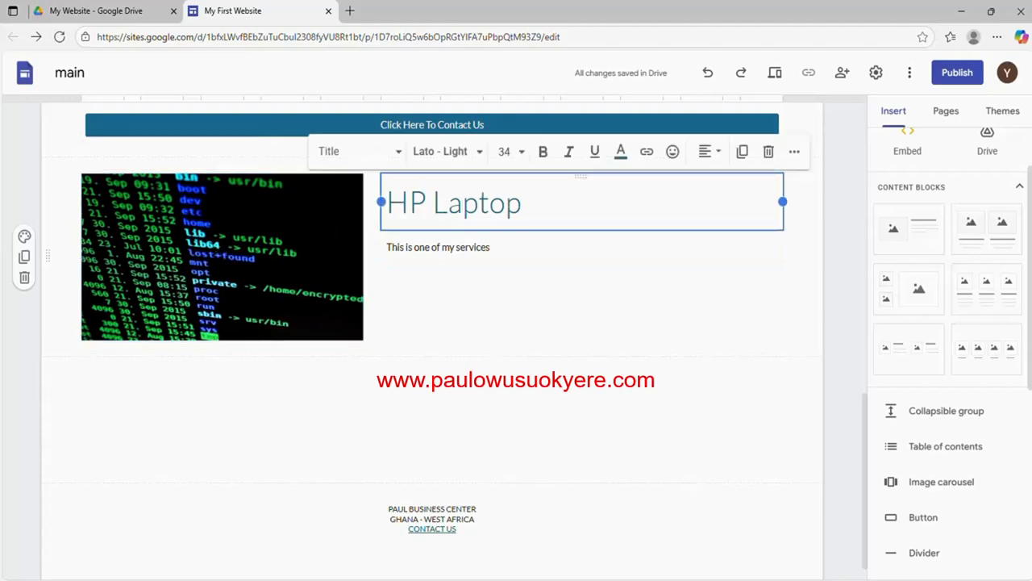
pyautogui.click(523, 202)
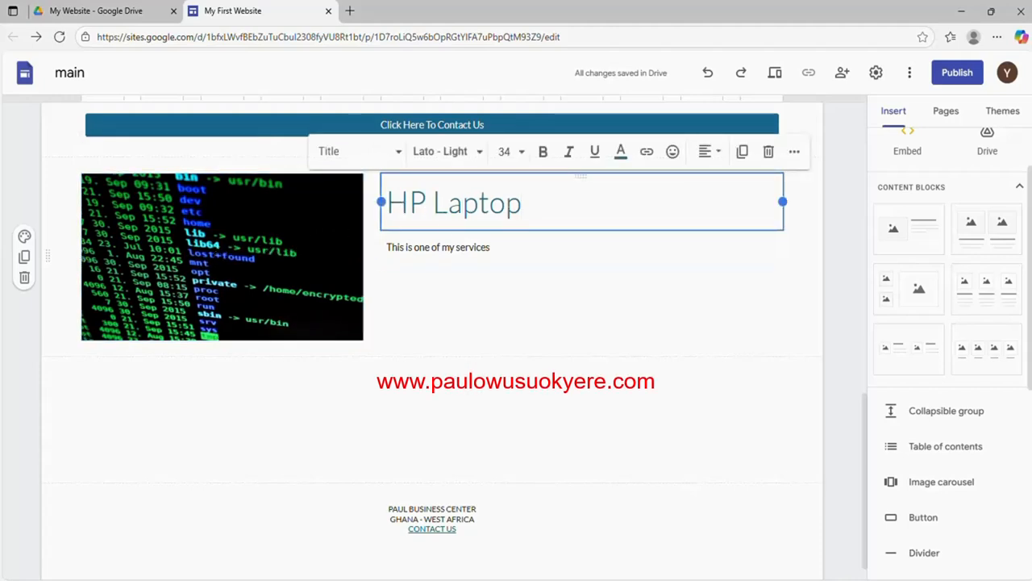
# Replace the body line 'This is one of my services' with 'Buy Now' and select it
pyautogui.click(498, 250)
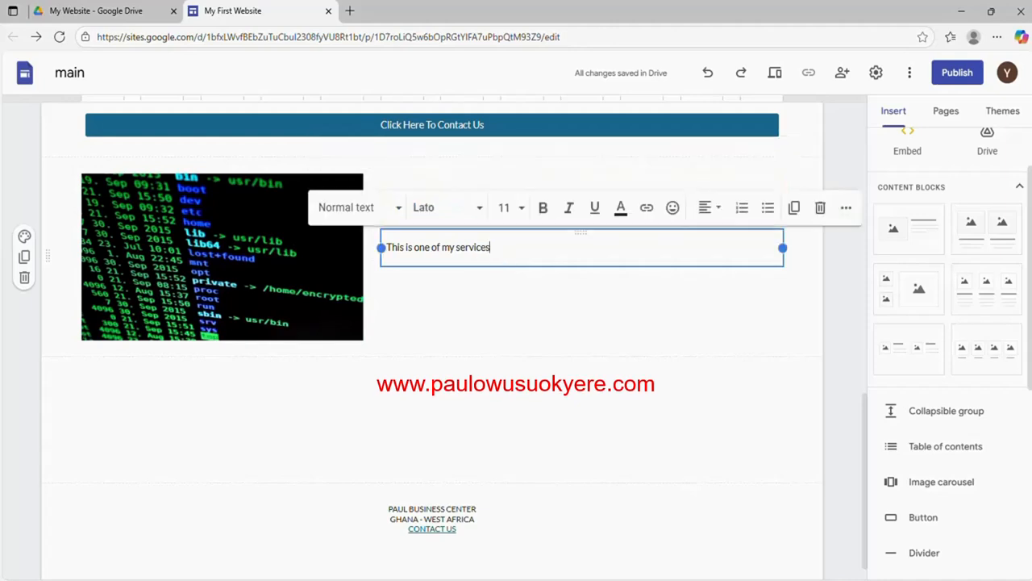
pyautogui.moveTo(493, 248); pyautogui.dragTo(379, 247)
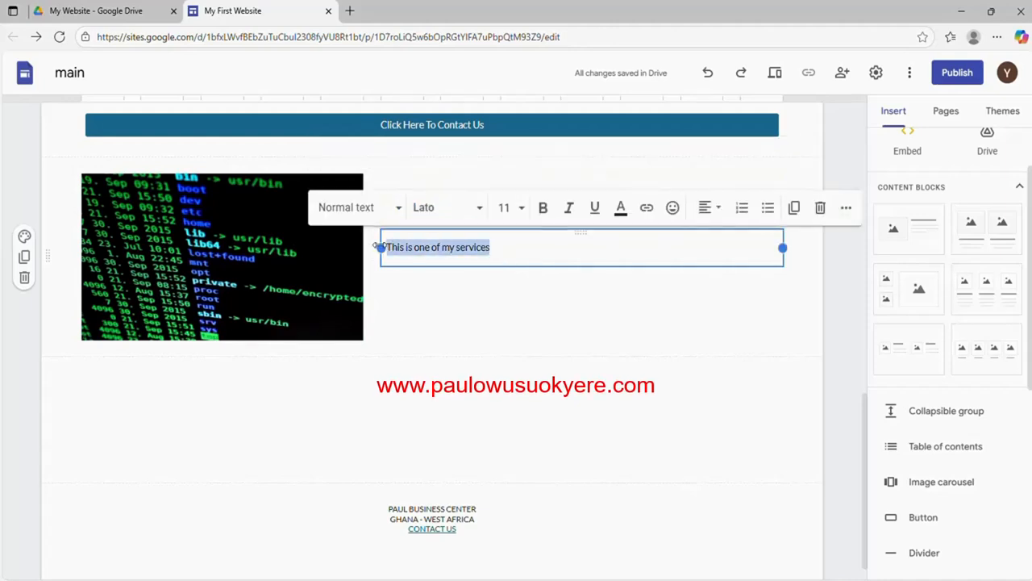
pyautogui.write('Bu')
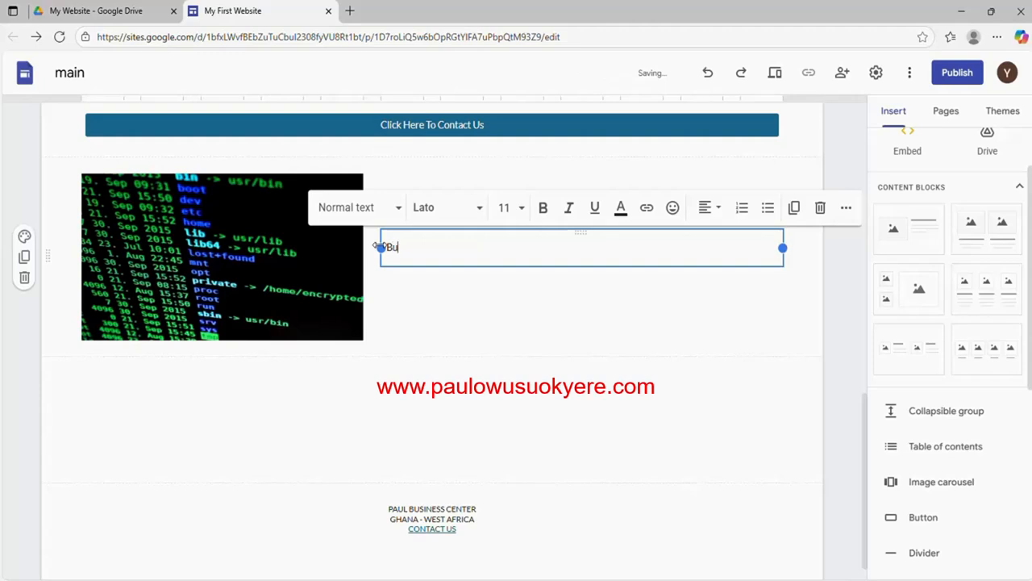
pyautogui.write('y Now')
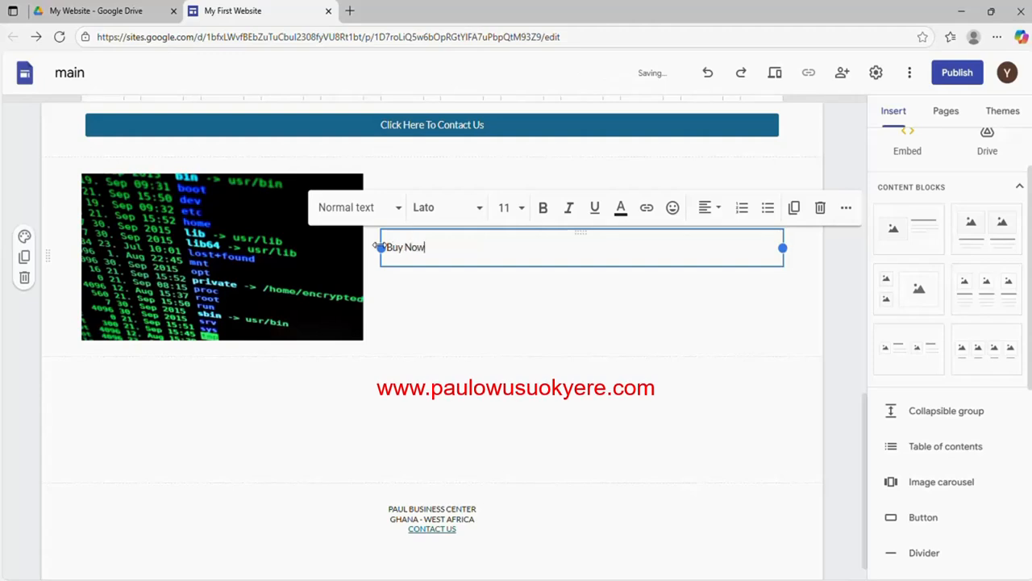
pyautogui.click(421, 302)
pyautogui.click(427, 249)
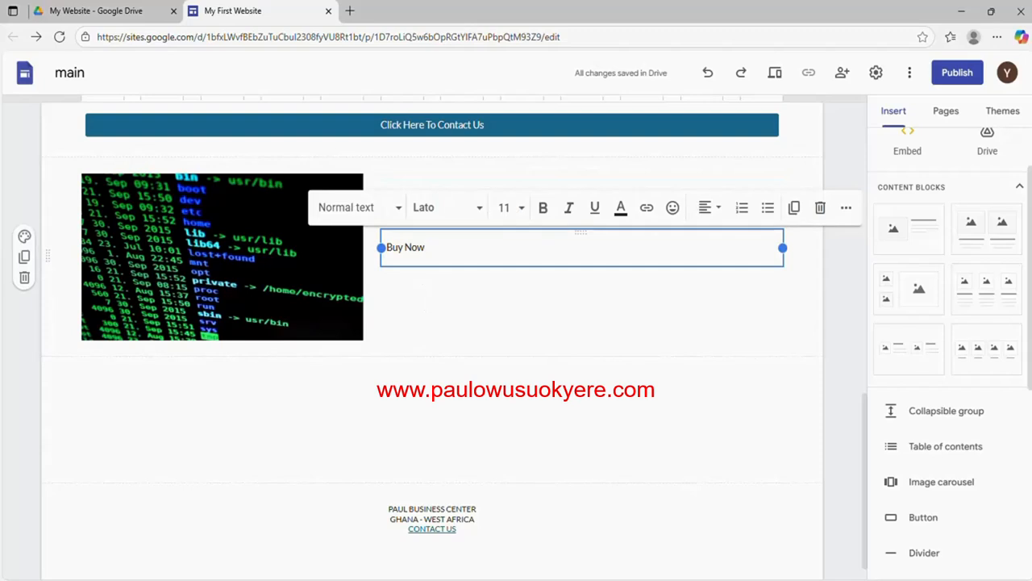
pyautogui.moveTo(425, 248); pyautogui.dragTo(398, 248)
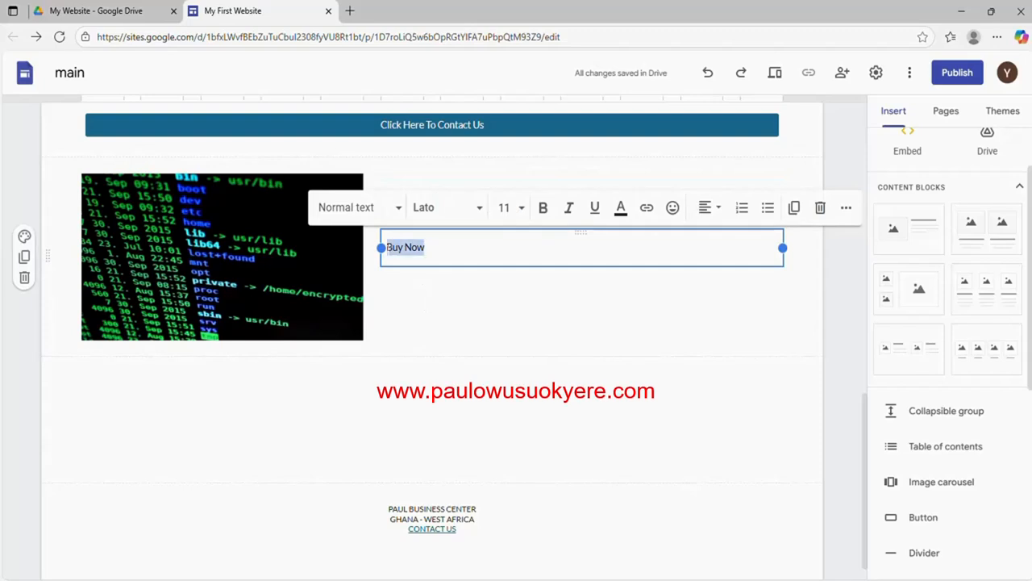
# Link the Buy Now text to the Contact Form's pasted forms.gle address
pyautogui.click(645, 213)
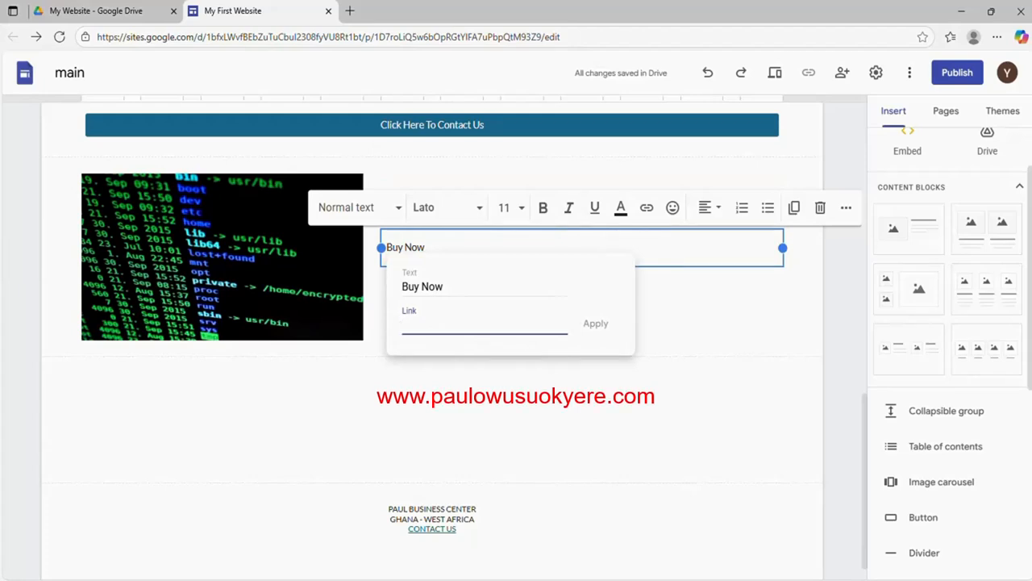
pyautogui.rightClick(414, 326)
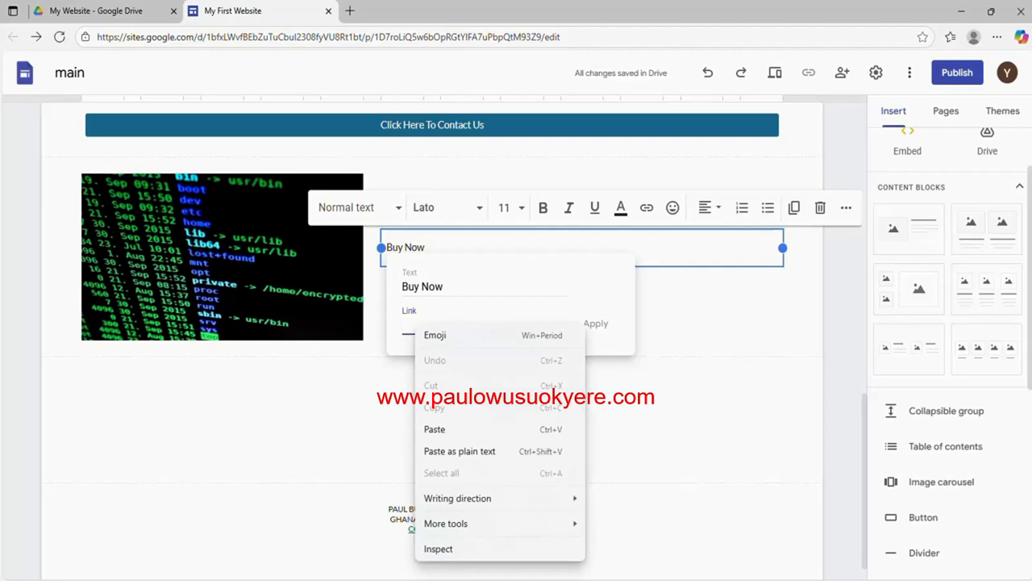
pyautogui.click(434, 429)
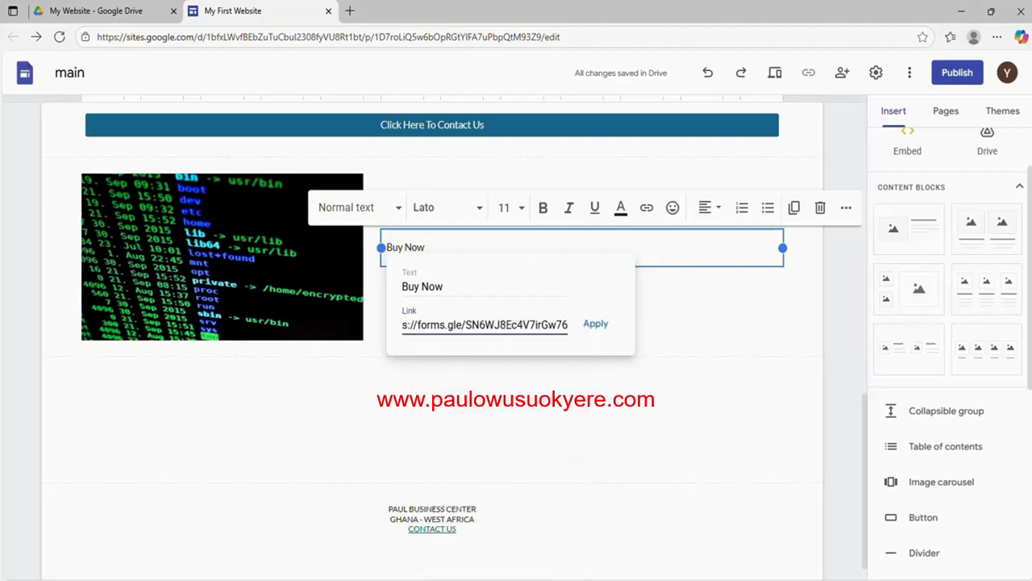
pyautogui.click(591, 324)
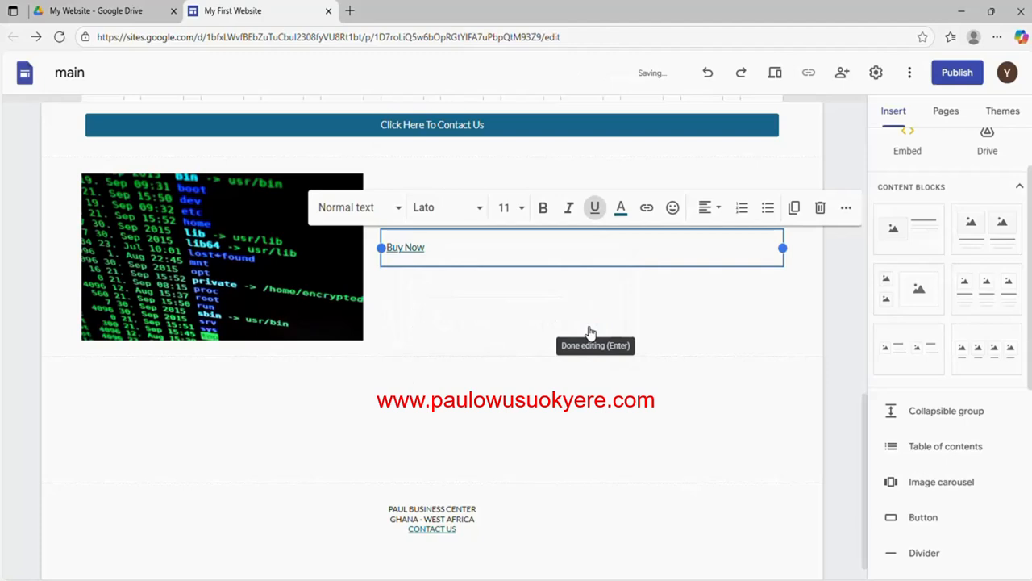
pyautogui.click(511, 313)
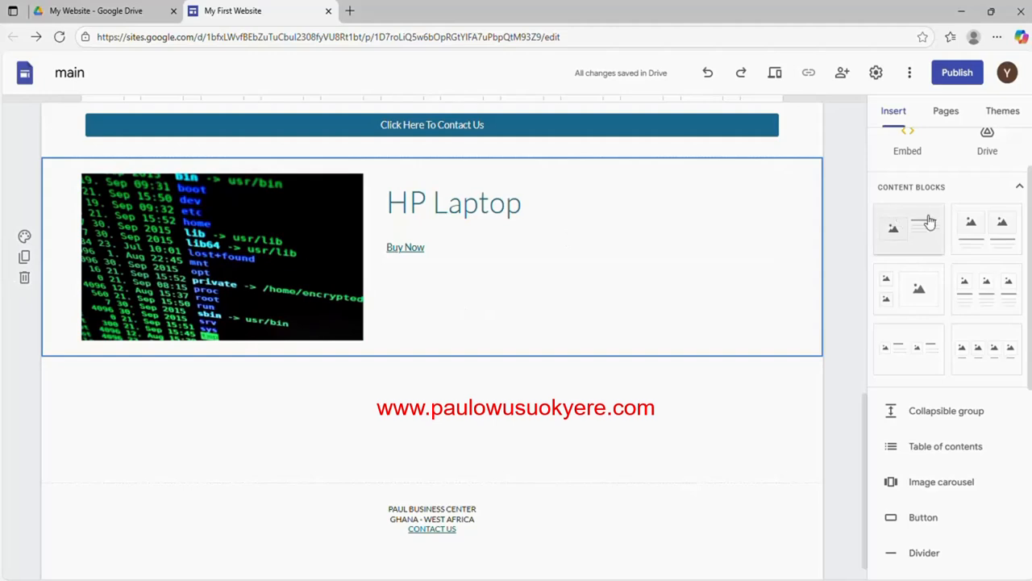
# Add and remove a trial two-image block, then delete the HP Laptop section
pyautogui.click(976, 239)
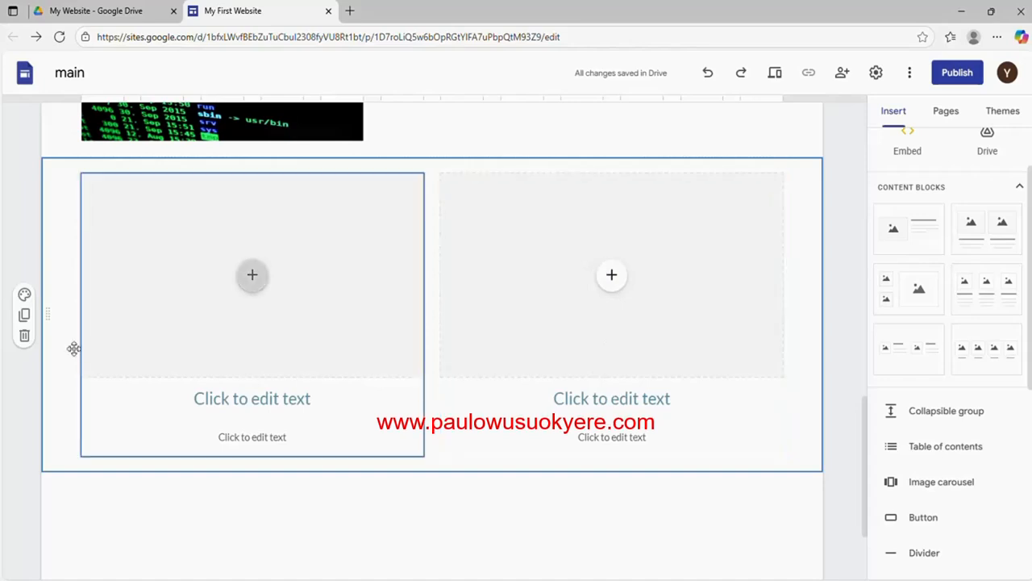
pyautogui.click(24, 337)
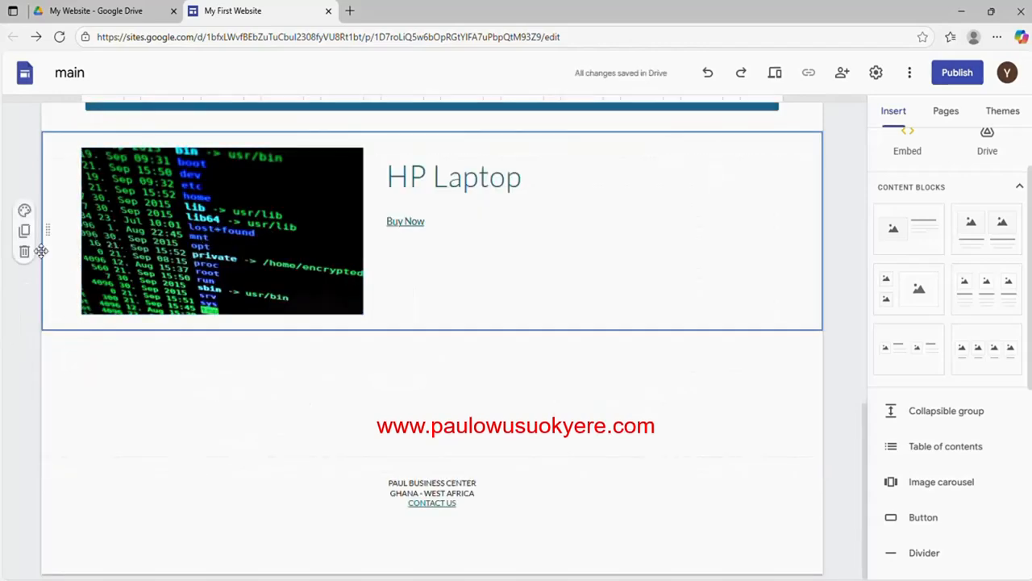
pyautogui.click(24, 253)
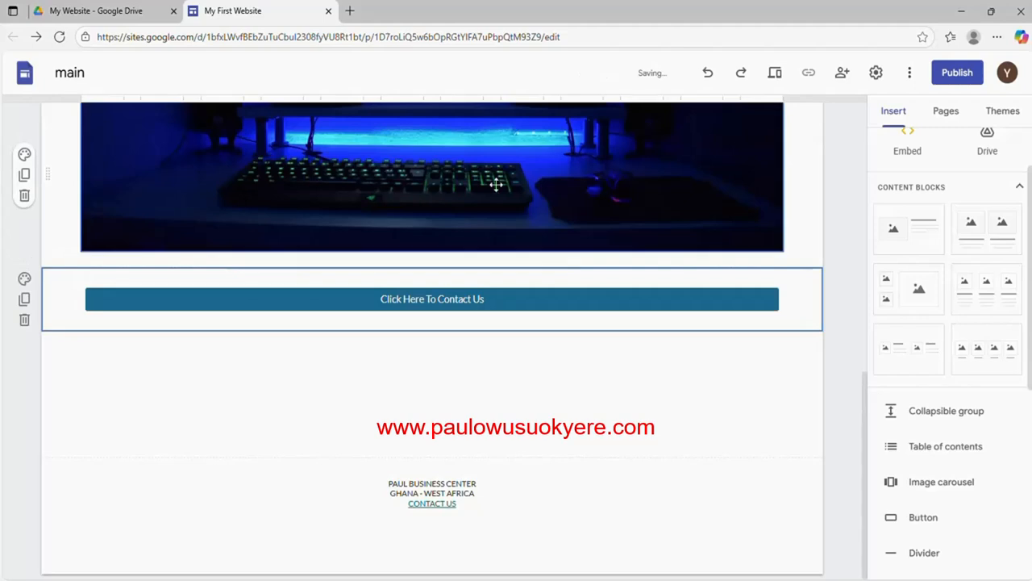
# Try a two-small-one-large image block, then delete that placeholder section
pyautogui.click(896, 295)
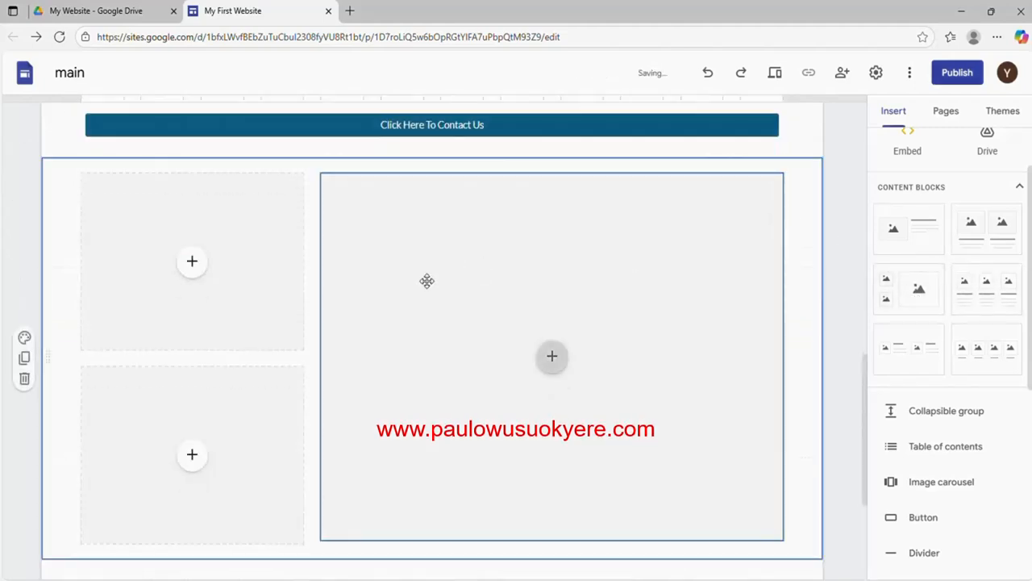
pyautogui.click(193, 263)
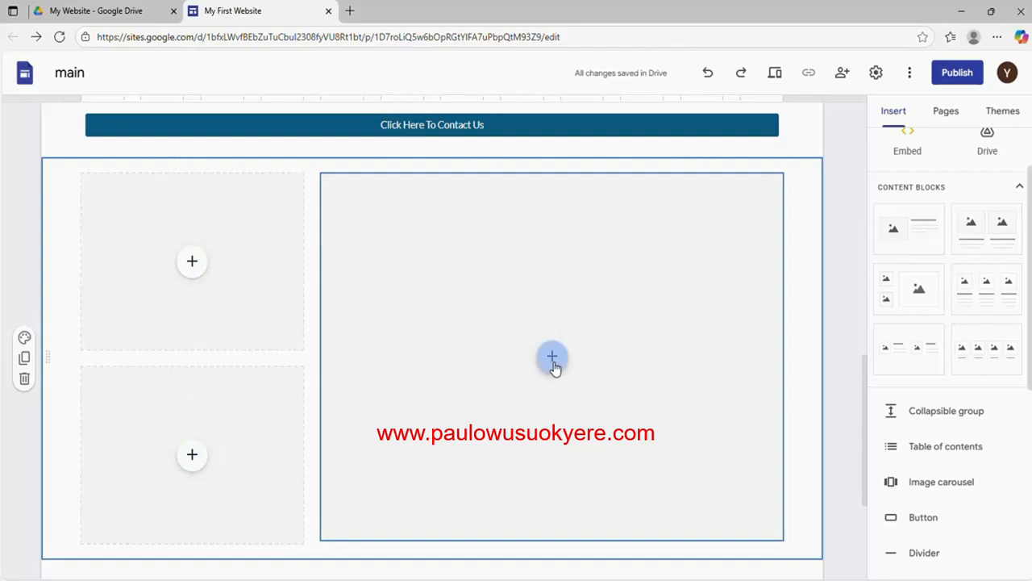
pyautogui.click(24, 382)
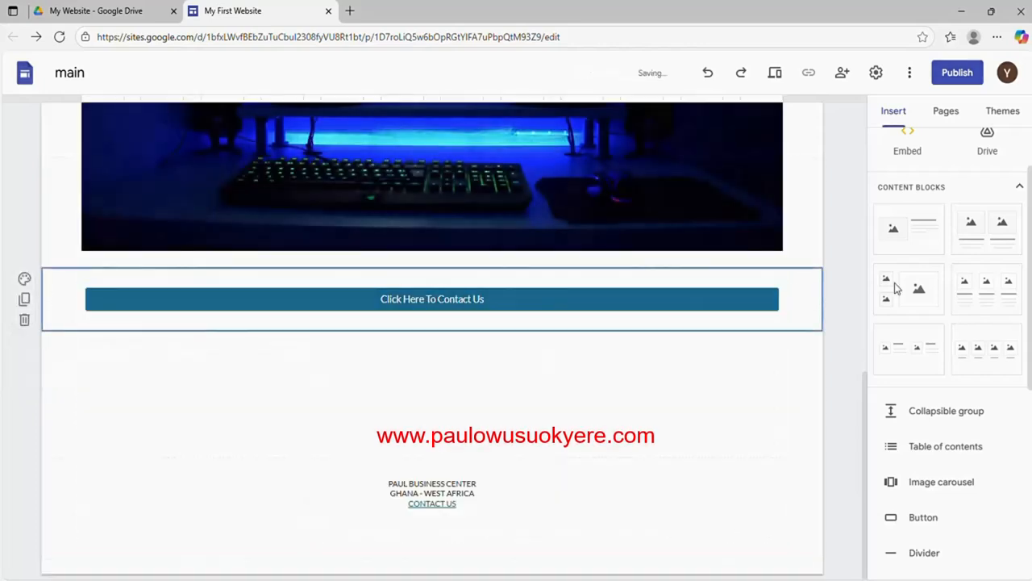
# Add a two-image block below the contact button with images 1 (2) and 1 (11)
pyautogui.click(971, 234)
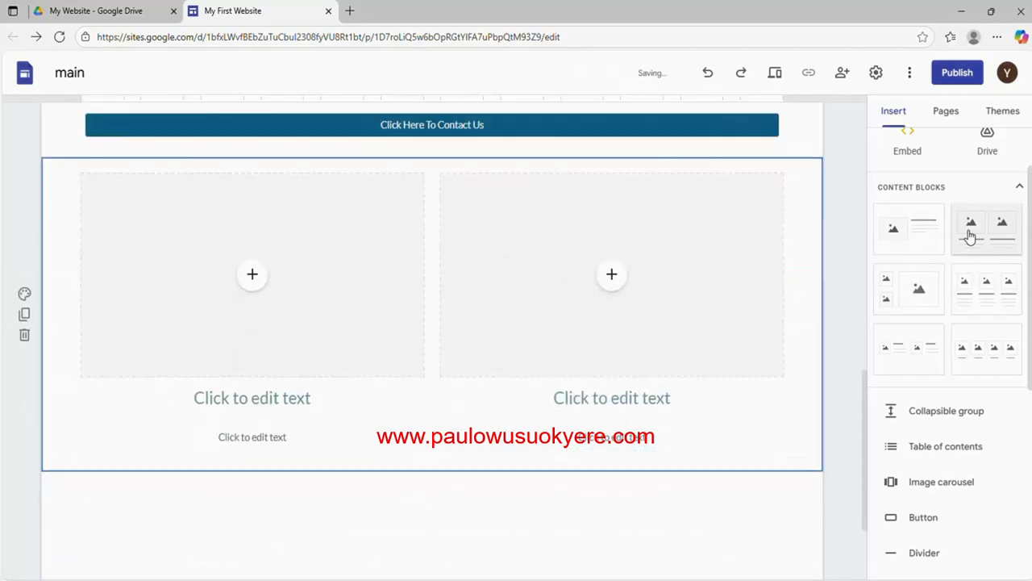
pyautogui.click(251, 275)
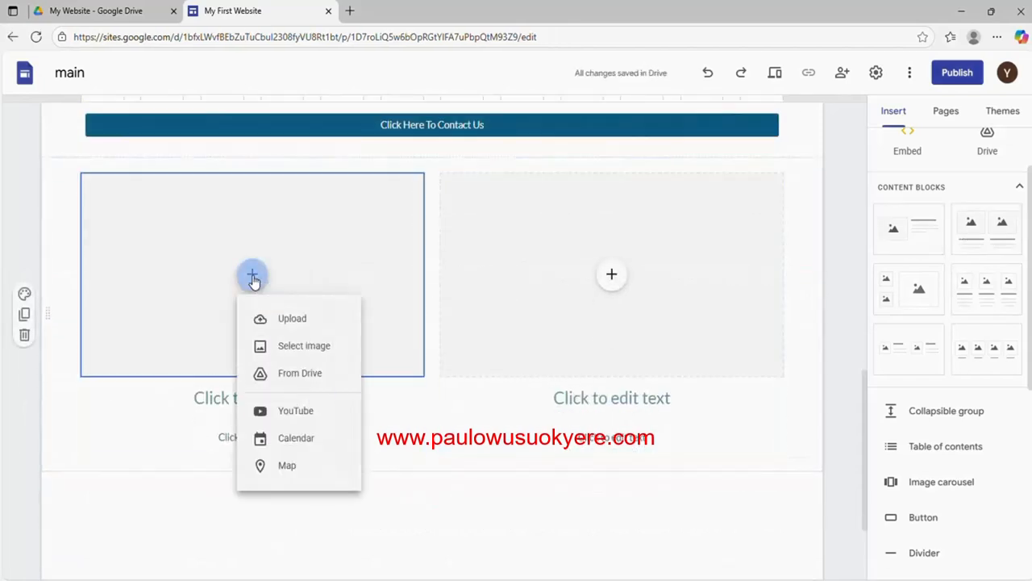
pyautogui.click(278, 318)
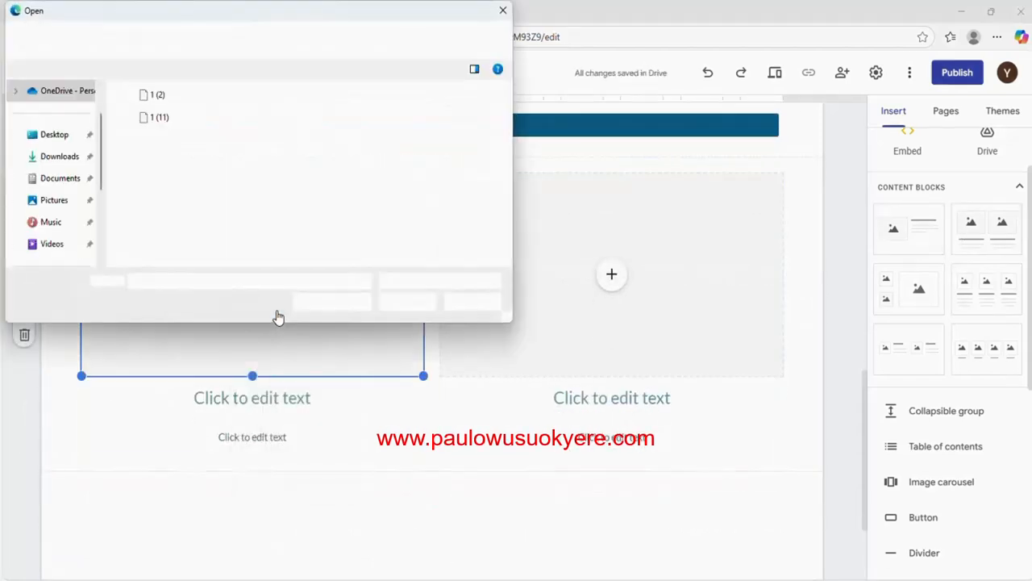
pyautogui.click(154, 96)
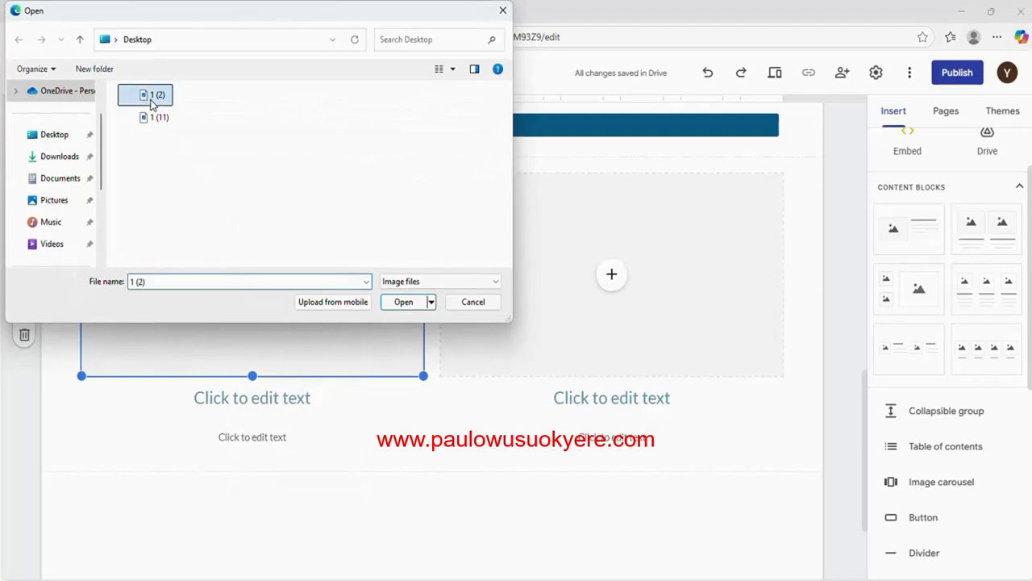
pyautogui.click(403, 303)
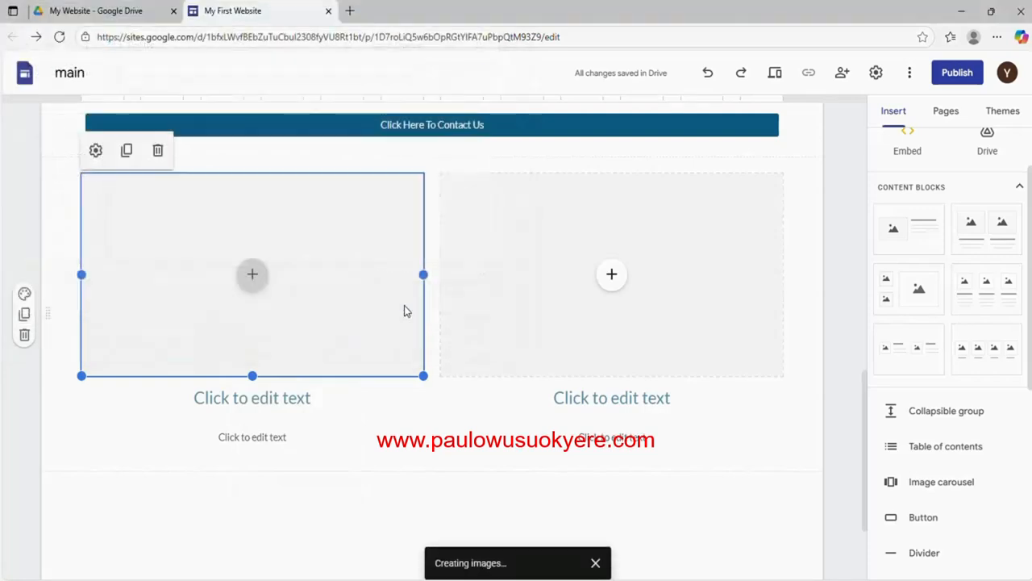
pyautogui.click(613, 276)
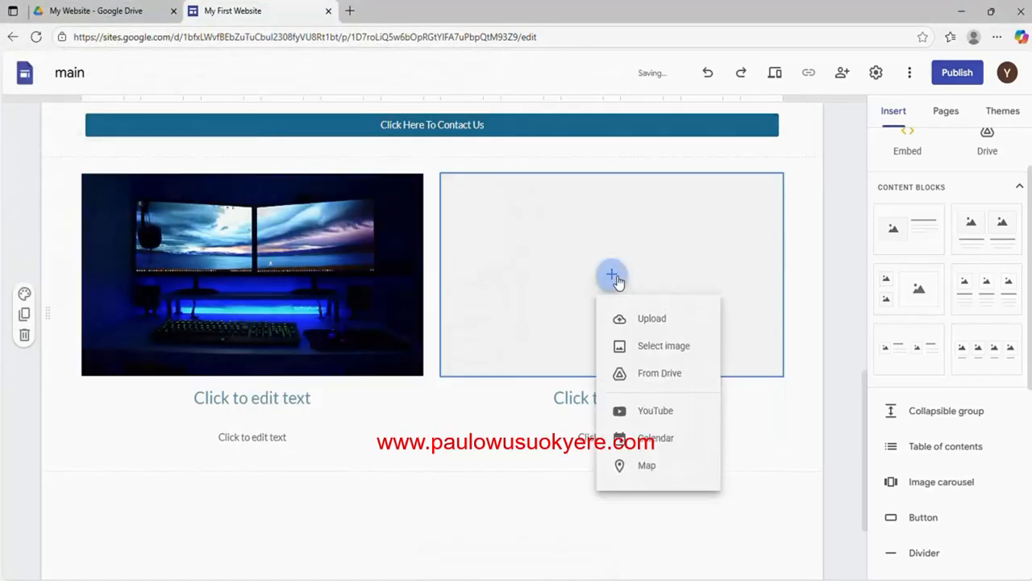
pyautogui.click(637, 318)
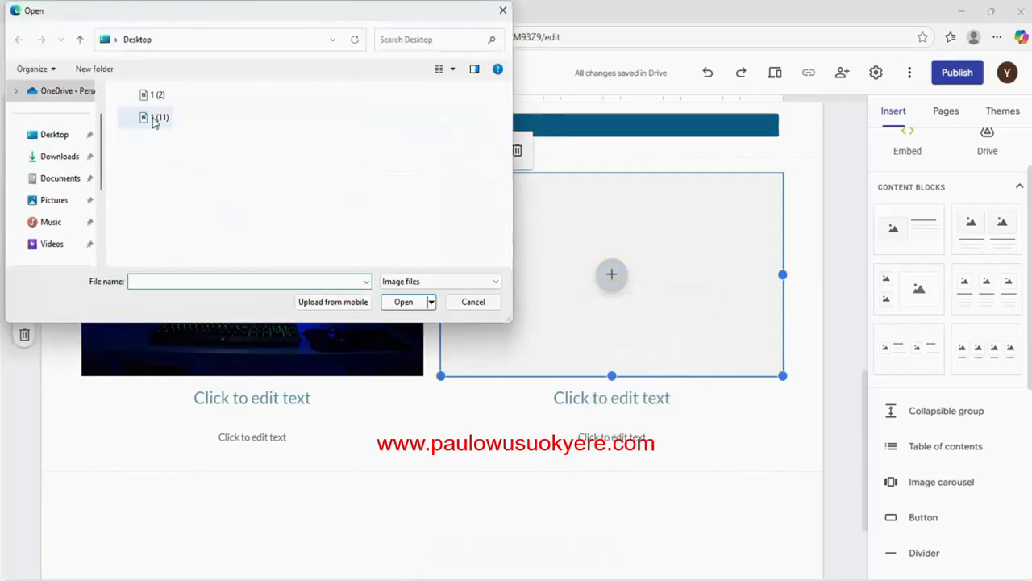
pyautogui.click(154, 117)
pyautogui.click(385, 303)
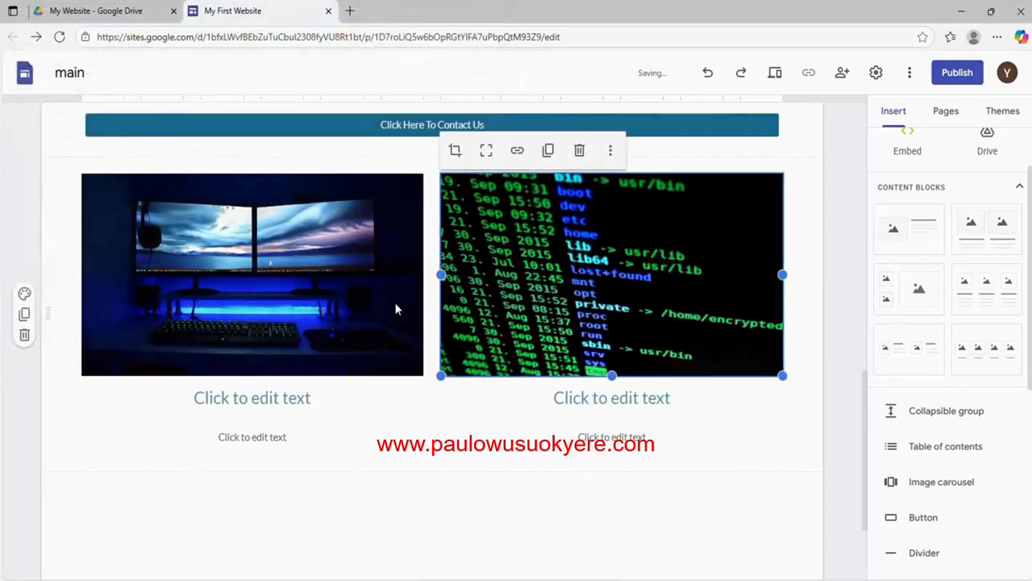
# Caption the pictures 'Image 1' and 'Image 2', leaving the description placeholder empty
pyautogui.click(253, 397)
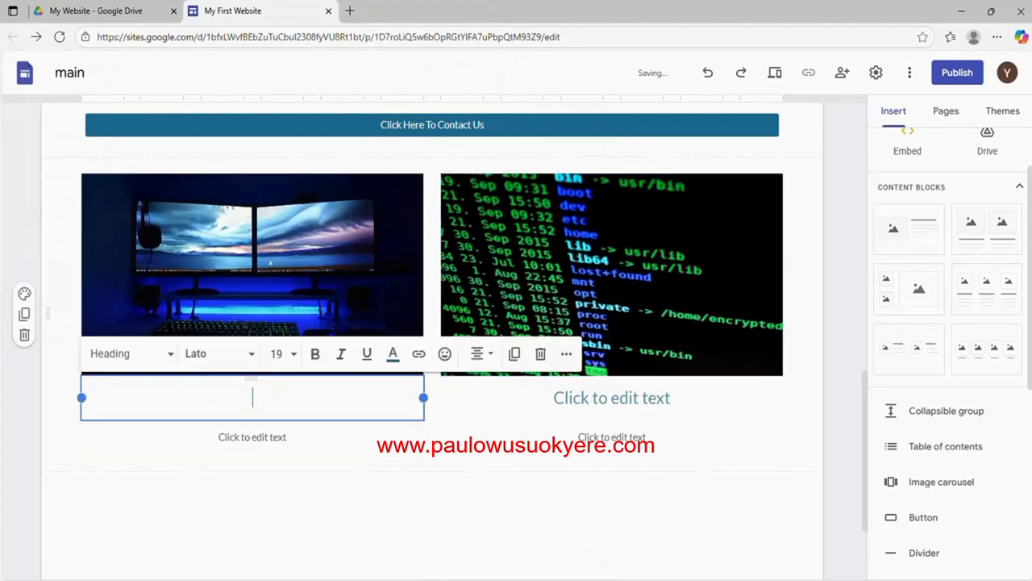
pyautogui.write('Image ')
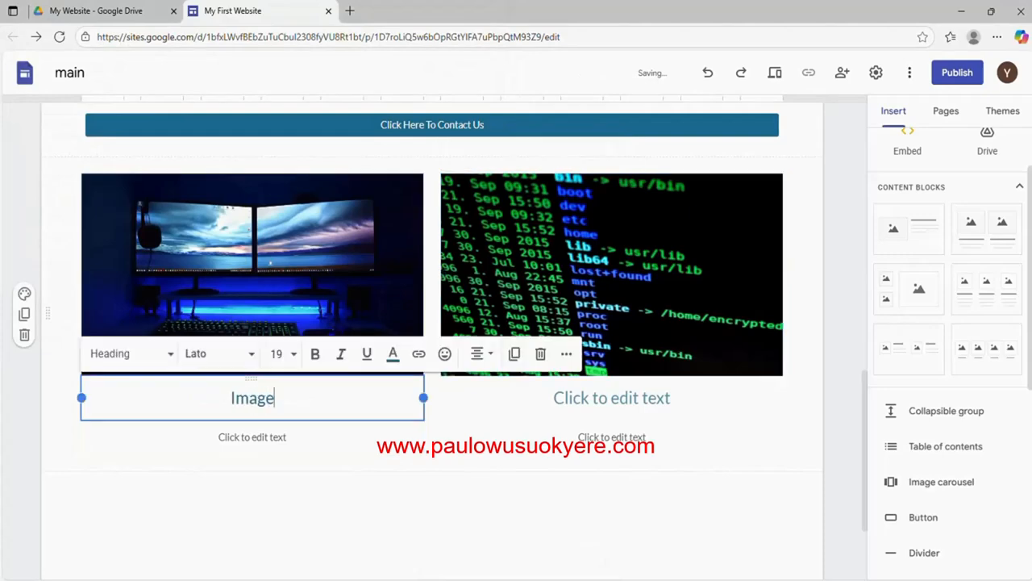
pyautogui.write('1')
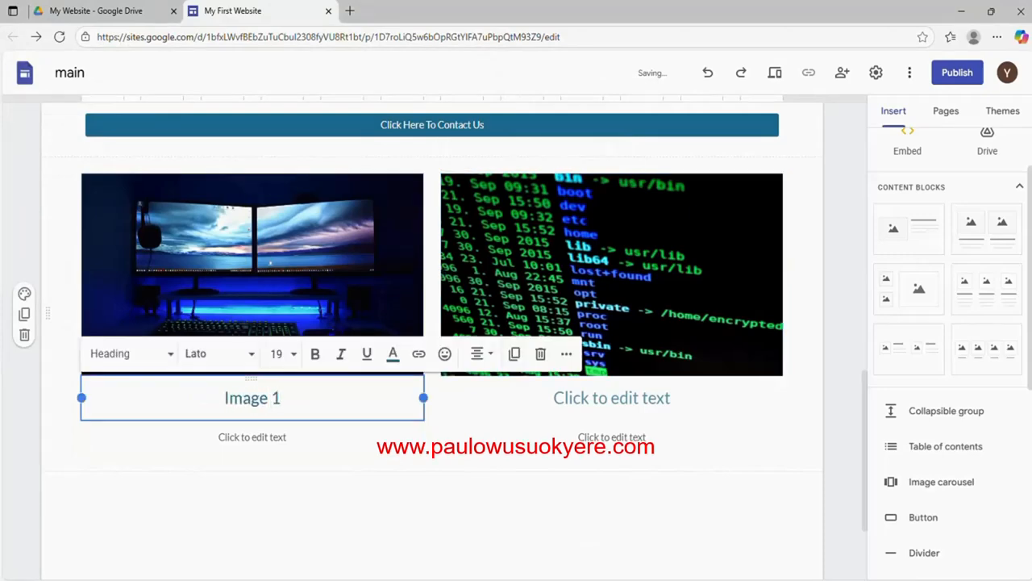
pyautogui.click(573, 416)
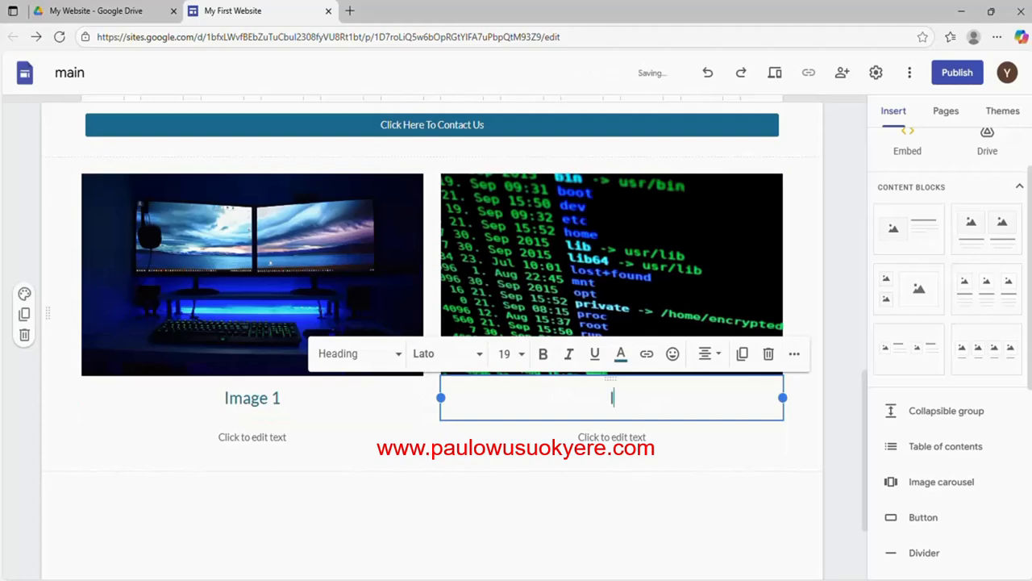
pyautogui.write('Image 2')
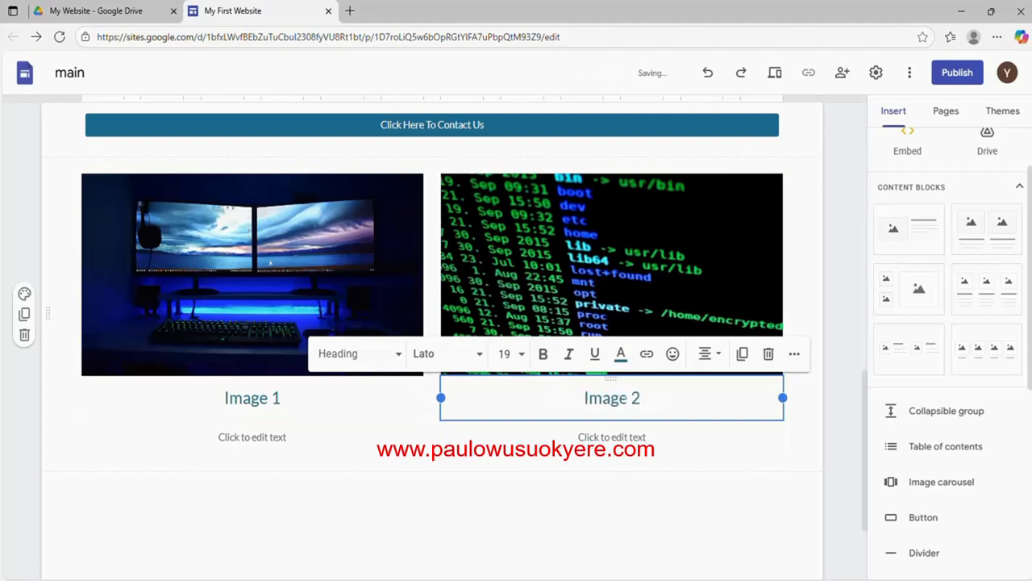
pyautogui.click(839, 293)
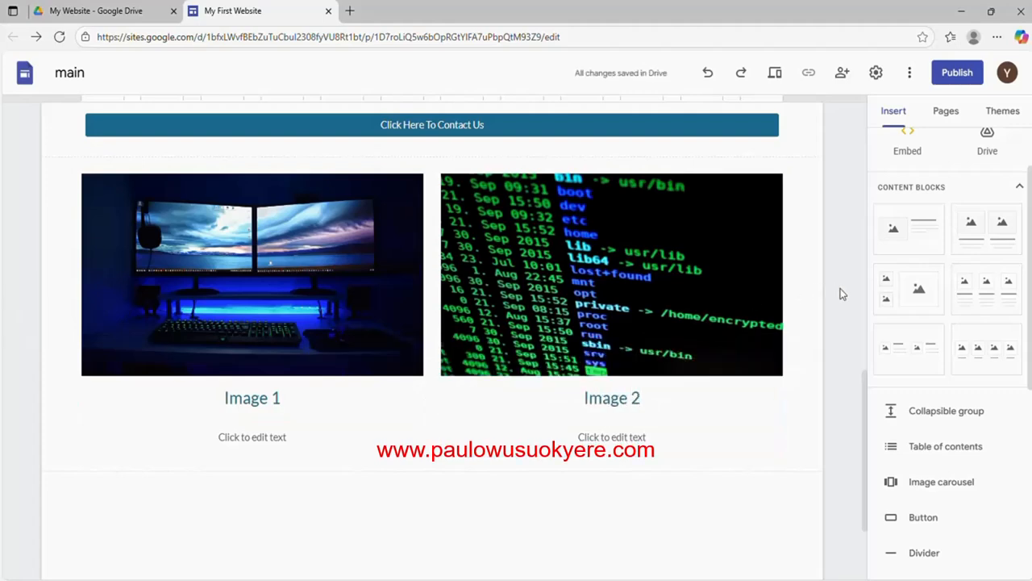
pyautogui.moveTo(866, 403); pyautogui.dragTo(866, 415)
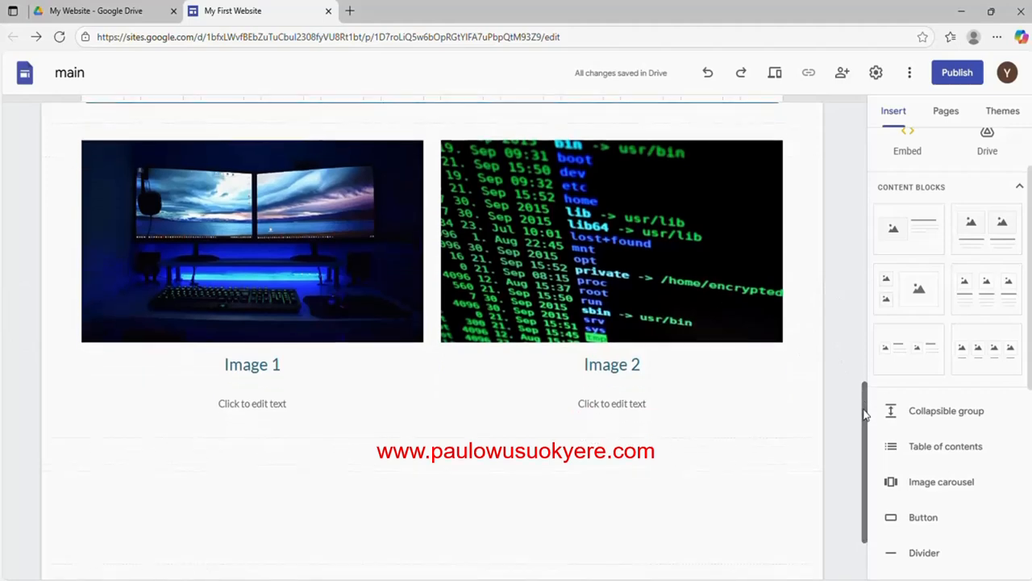
pyautogui.click(612, 403)
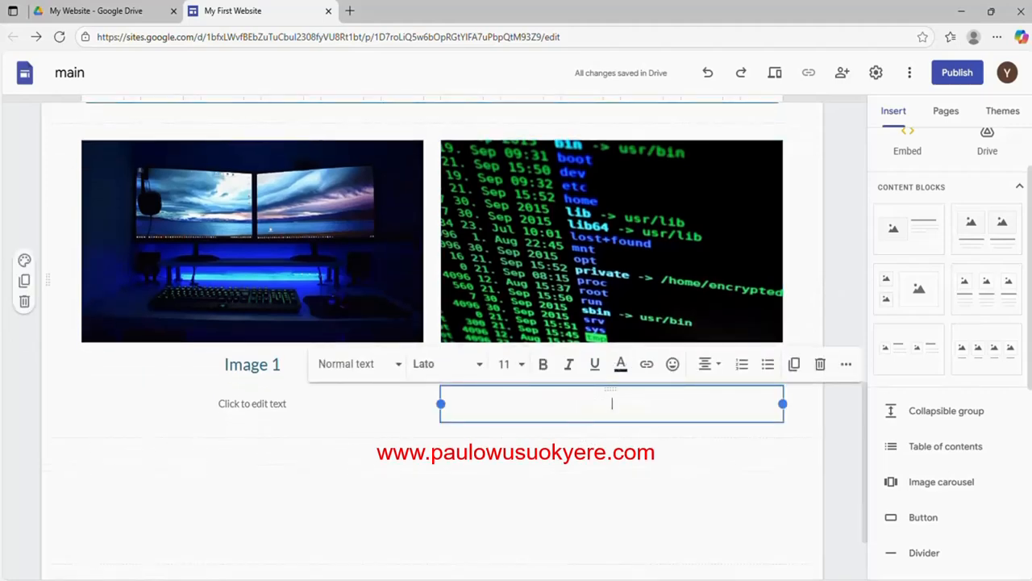
pyautogui.click(800, 451)
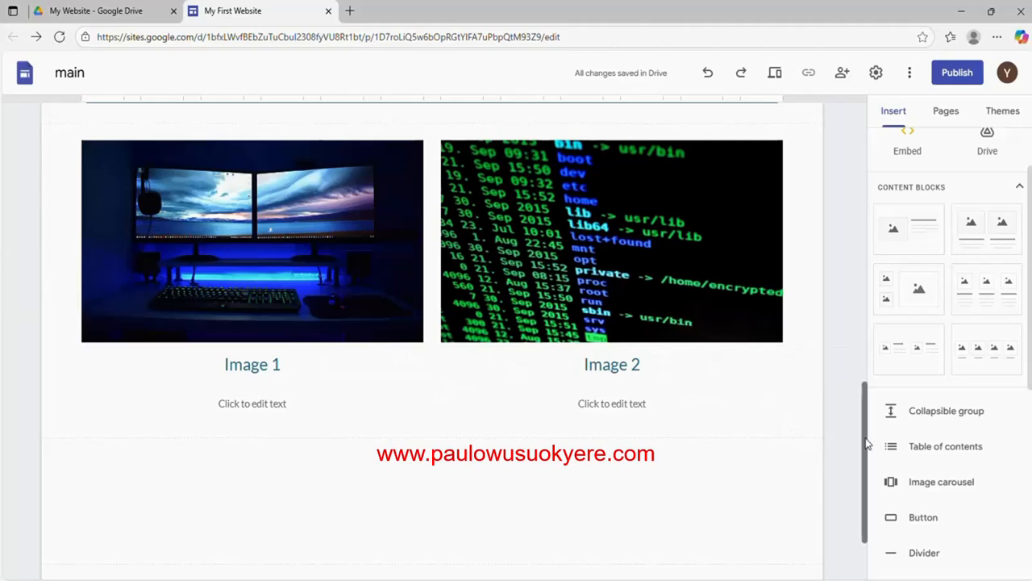
pyautogui.moveTo(869, 443)
pyautogui.mouseDown()
pyautogui.moveTo(870, 351)
pyautogui.moveTo(855, 442)
pyautogui.mouseUp()
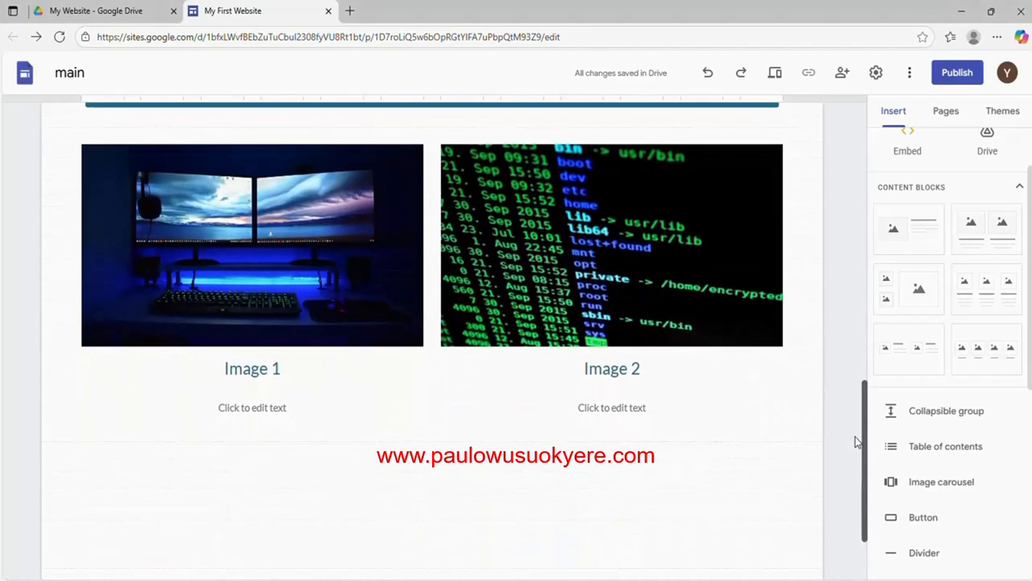
pyautogui.scroll(-1, 856, 443)
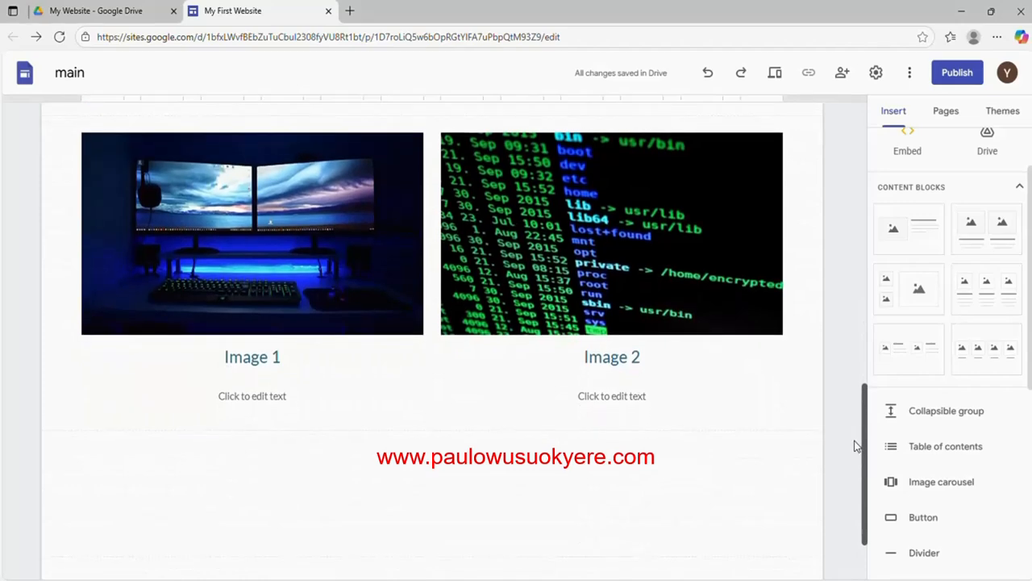
pyautogui.moveTo(857, 444)
pyautogui.mouseDown()
pyautogui.moveTo(857, 180)
pyautogui.moveTo(848, 452)
pyautogui.moveTo(840, 161)
pyautogui.moveTo(847, 459)
pyautogui.mouseUp()
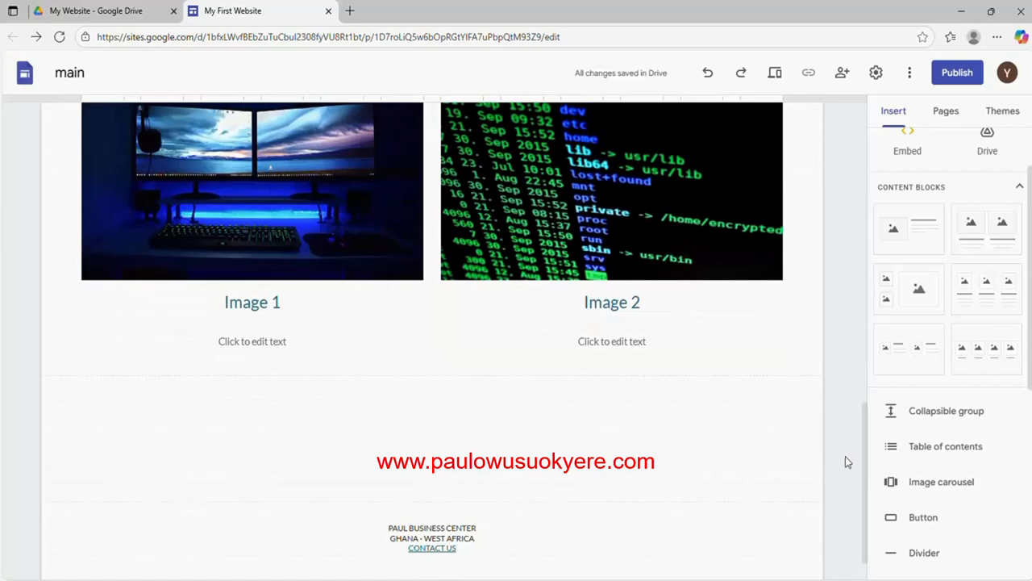
pyautogui.moveTo(864, 470); pyautogui.dragTo(867, 177)
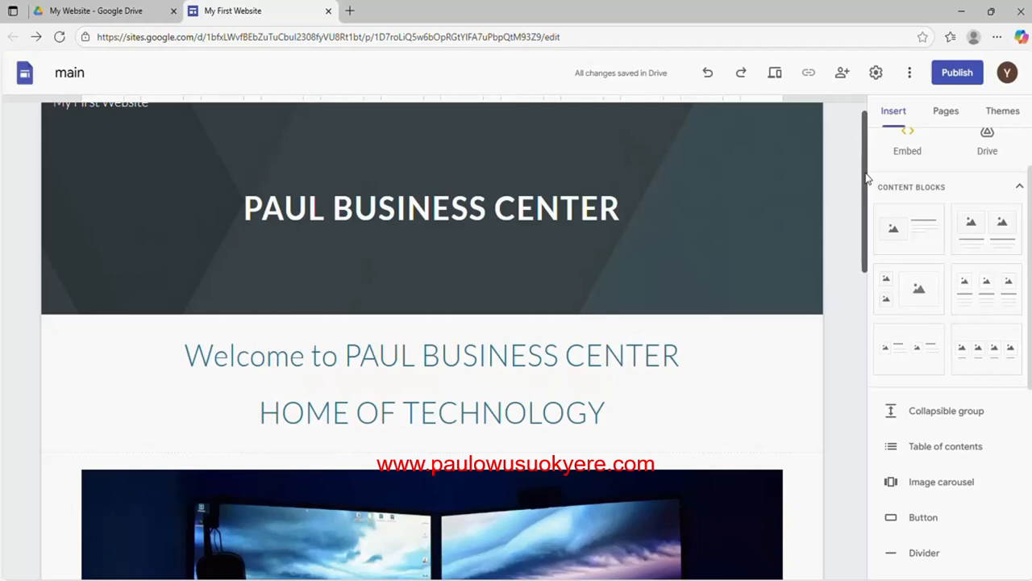
pyautogui.scroll(1, 867, 178)
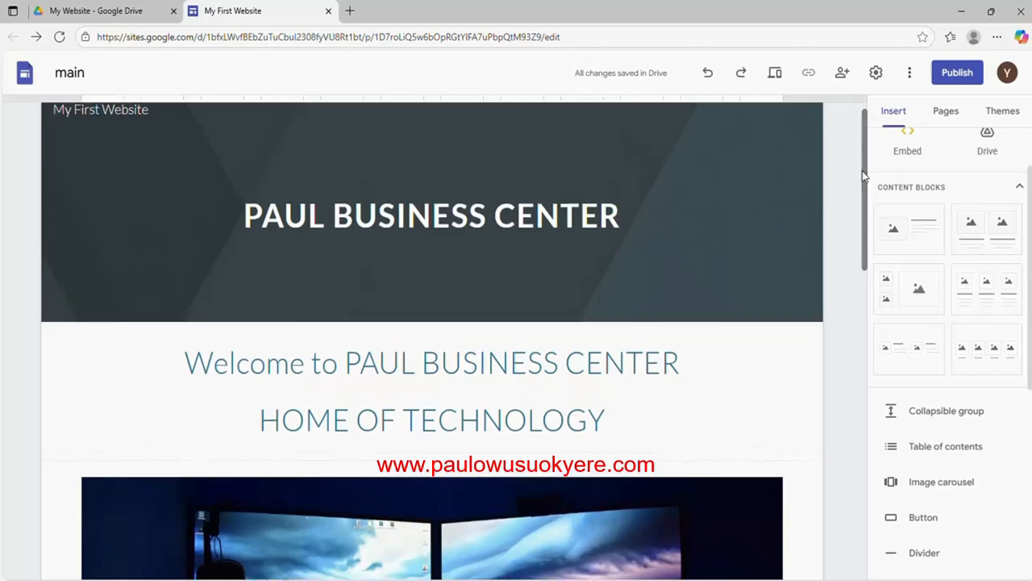
# Show the site's Pages list and expand the menu for adding a page
pyautogui.click(945, 119)
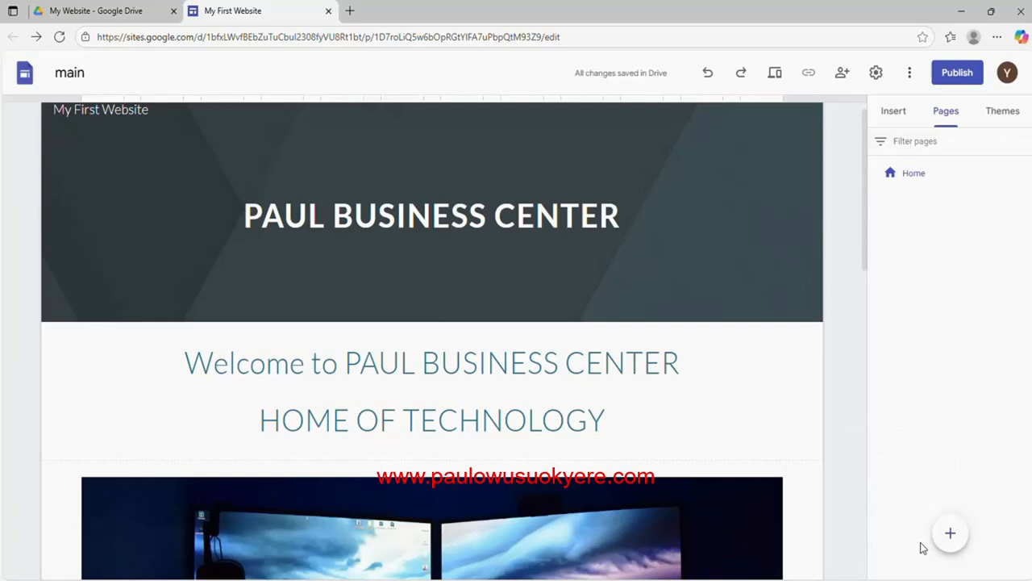
pyautogui.moveTo(949, 537)
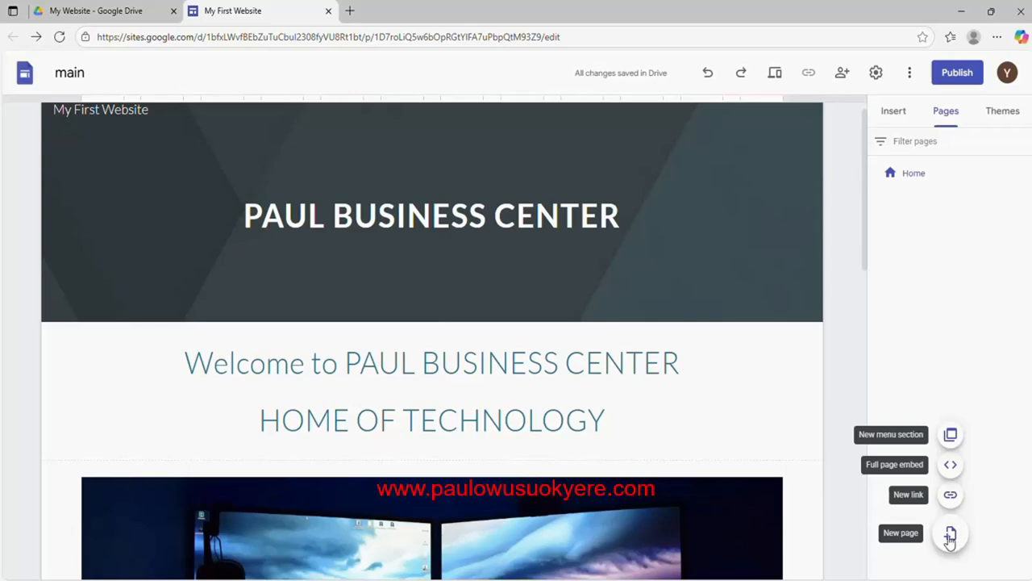
# Create a new page named 'About Us'
pyautogui.click(950, 534)
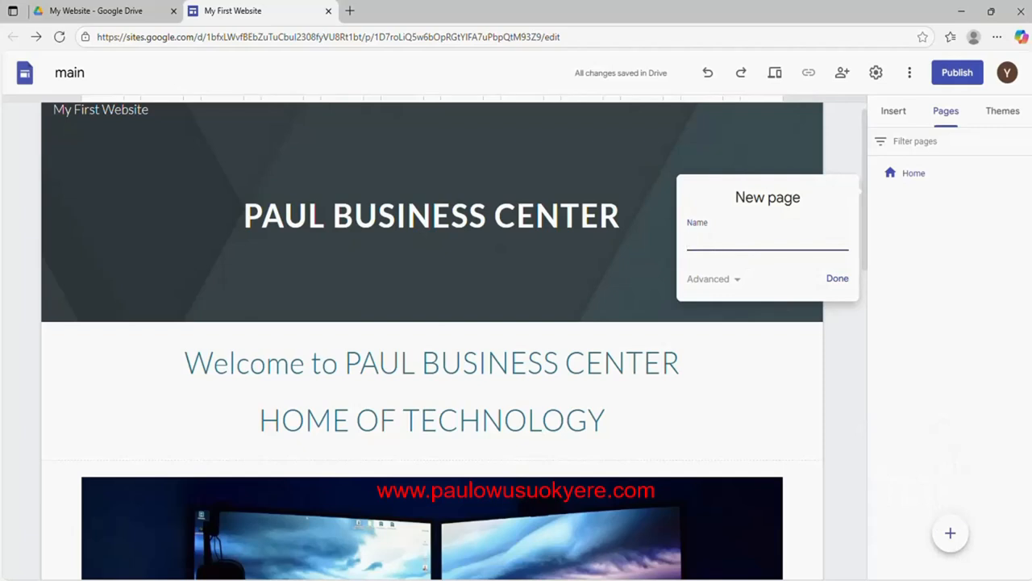
pyautogui.write('AbAb')
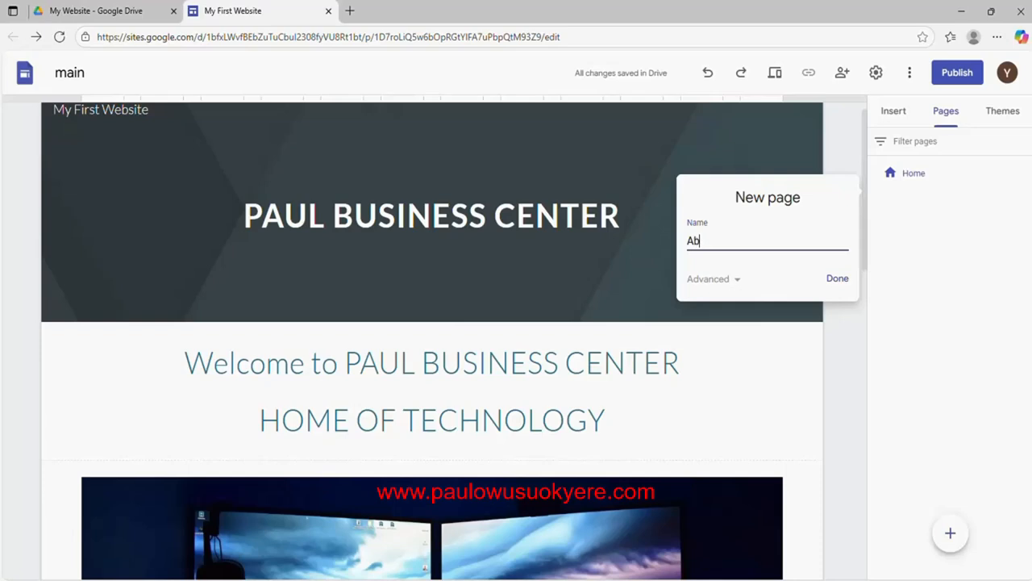
pyautogui.write('out')
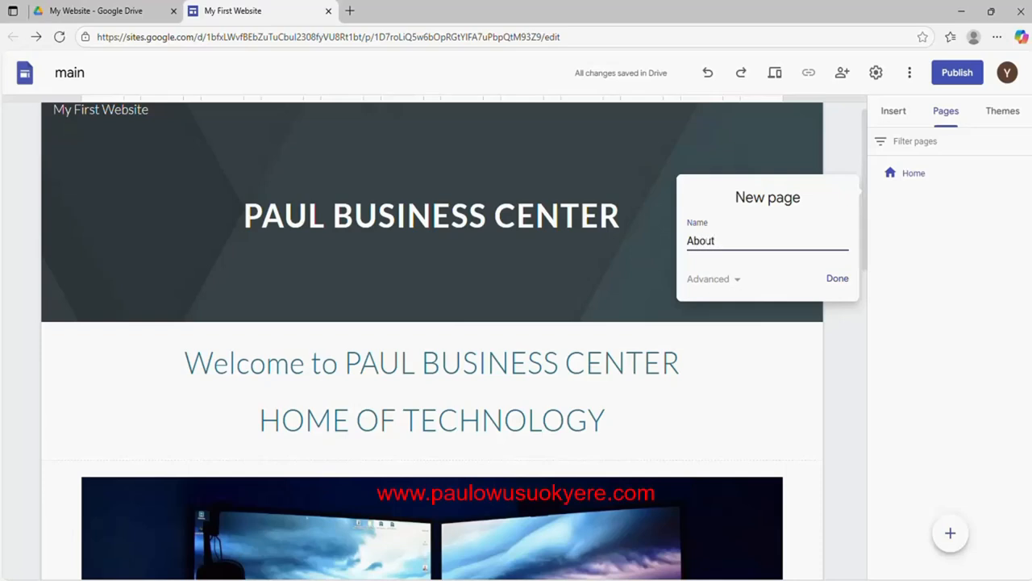
pyautogui.write(' u')
pyautogui.press('BackSpace')
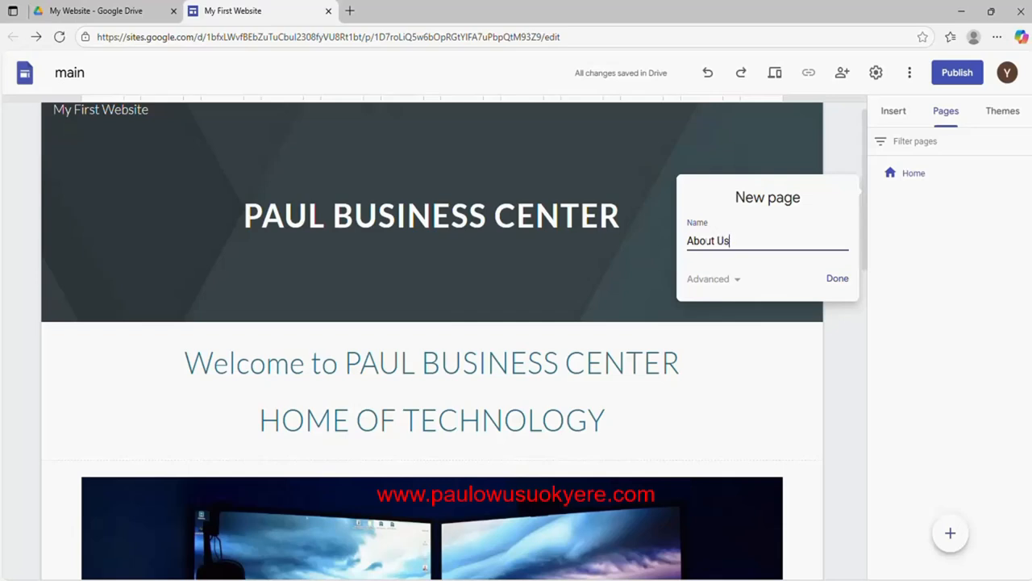
pyautogui.click(838, 279)
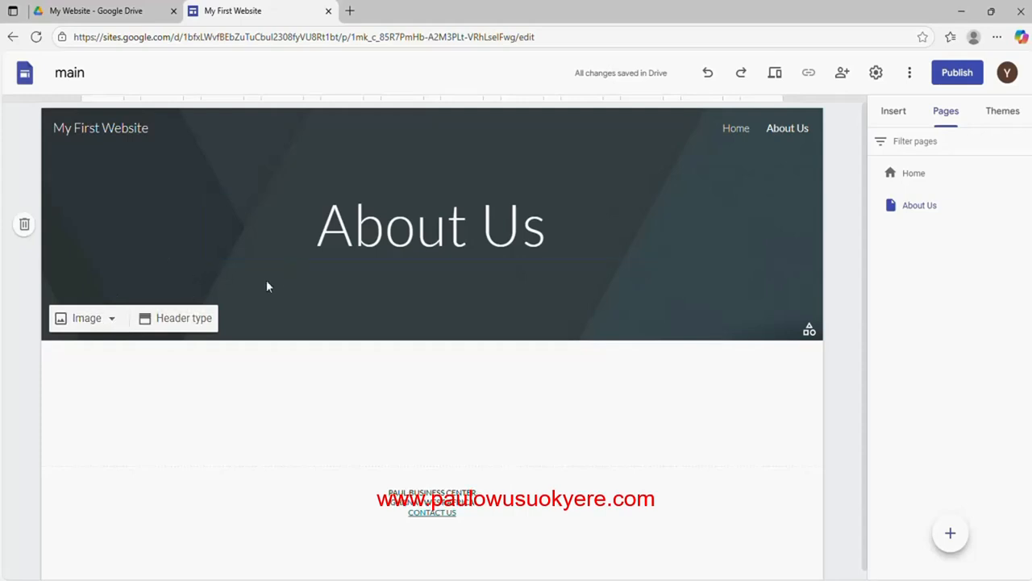
# Upload image file 1 (2) as the About Us header background
pyautogui.click(112, 320)
pyautogui.click(96, 360)
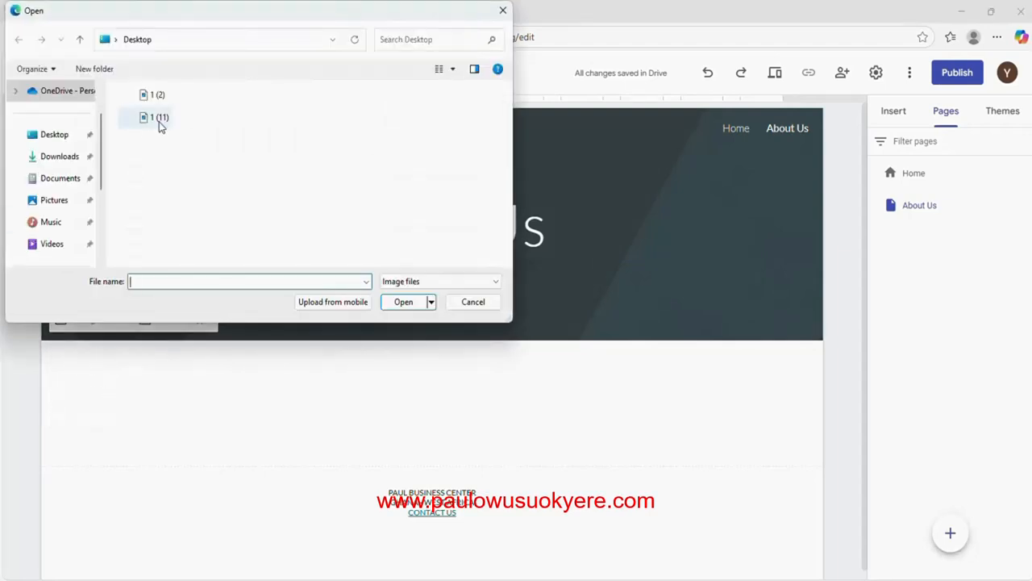
pyautogui.click(156, 99)
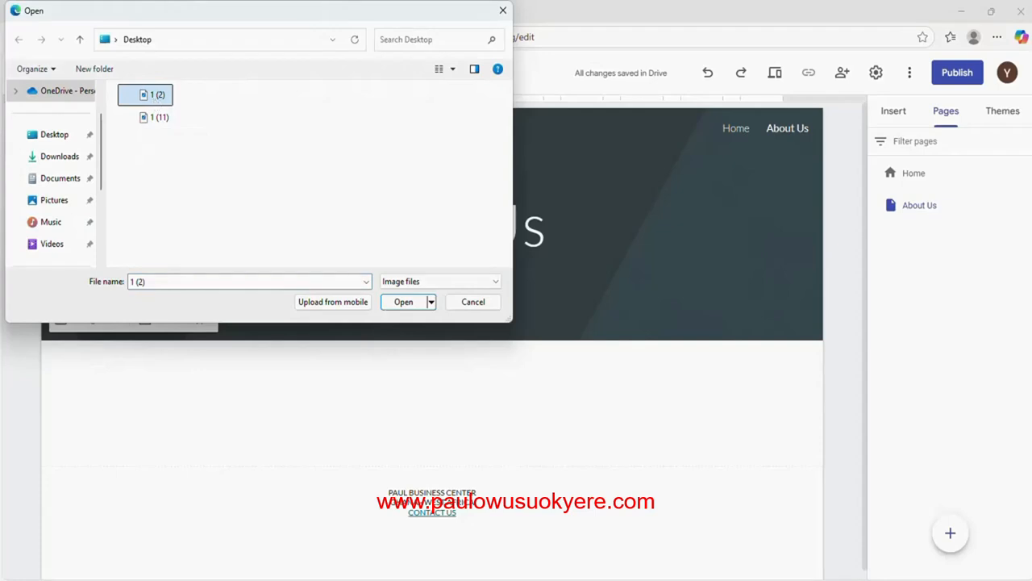
pyautogui.click(391, 301)
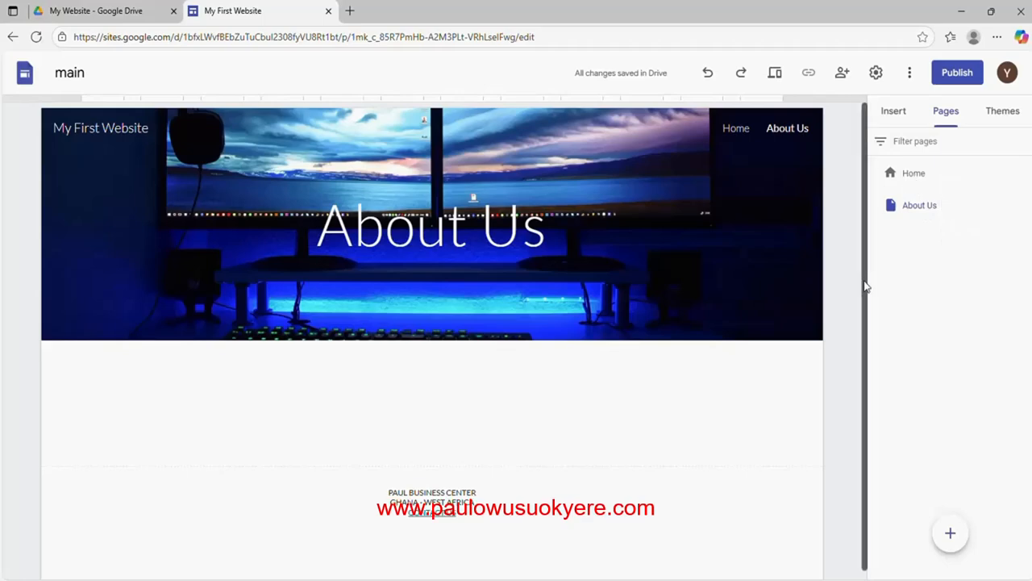
pyautogui.scroll(-1, 863, 285)
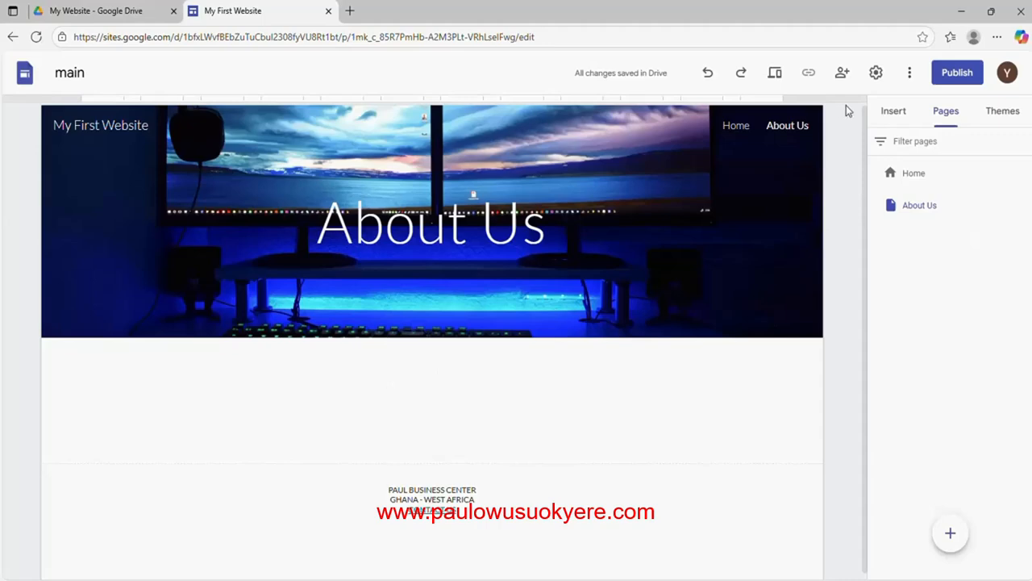
# Add a text box reading 'PAUL BUSINESS CENTER IS AN IT SERVICE PROVIDER' below the header
pyautogui.click(891, 114)
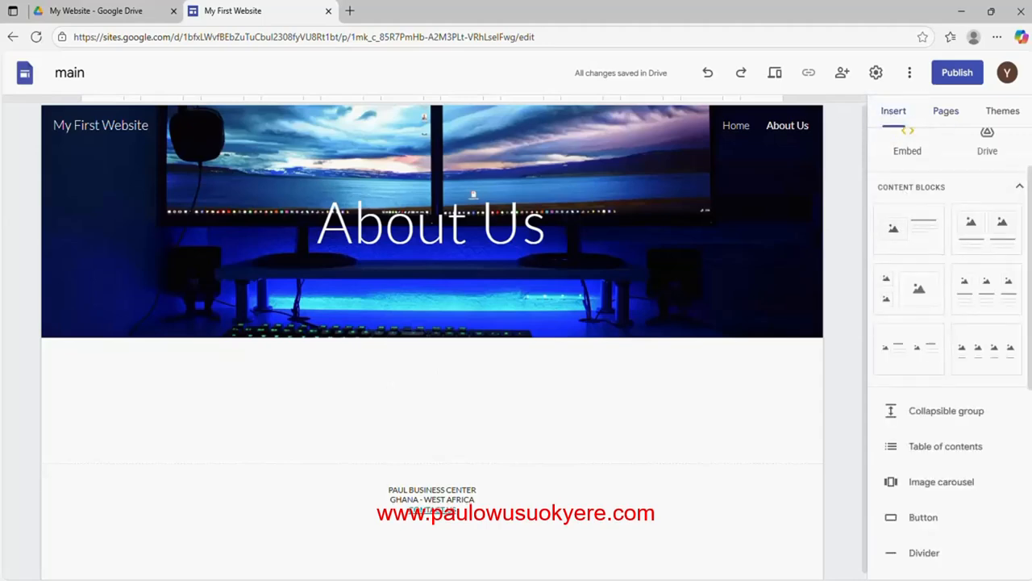
pyautogui.scroll(2, 970, 155)
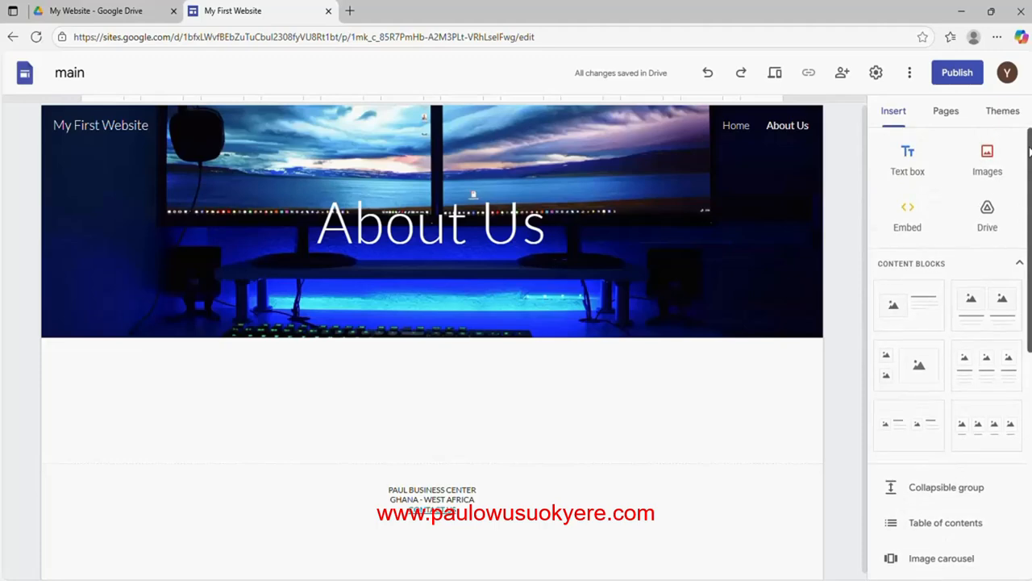
pyautogui.scroll(1, 970, 156)
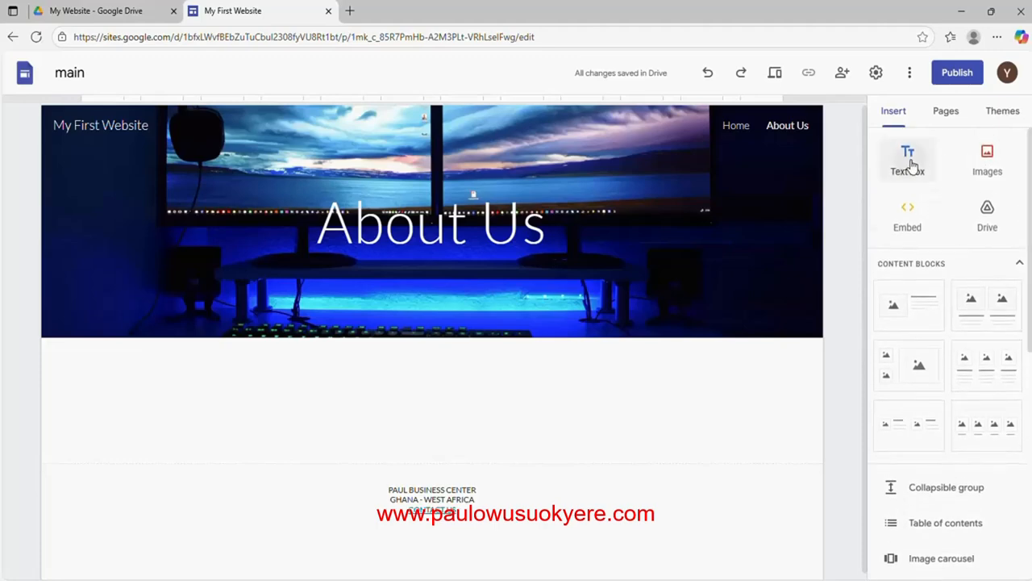
pyautogui.click(911, 166)
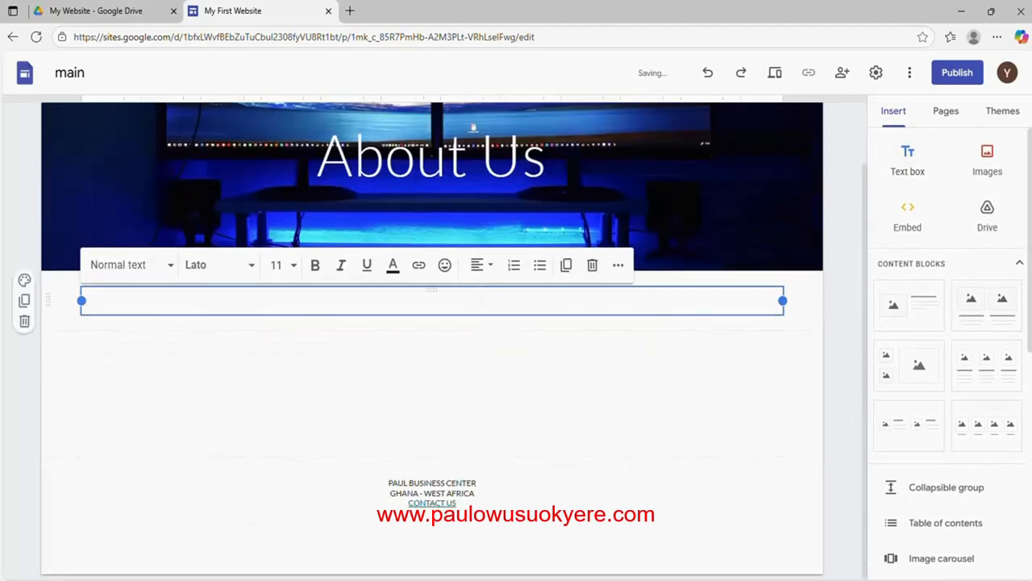
pyautogui.write('Th')
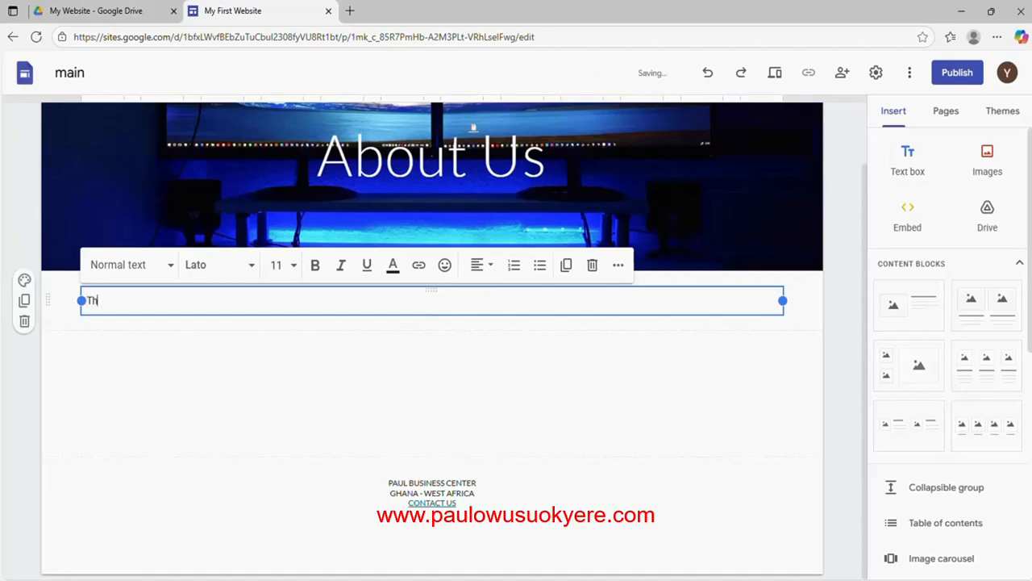
pyautogui.press('BackSpace')
pyautogui.press('BackSpace')
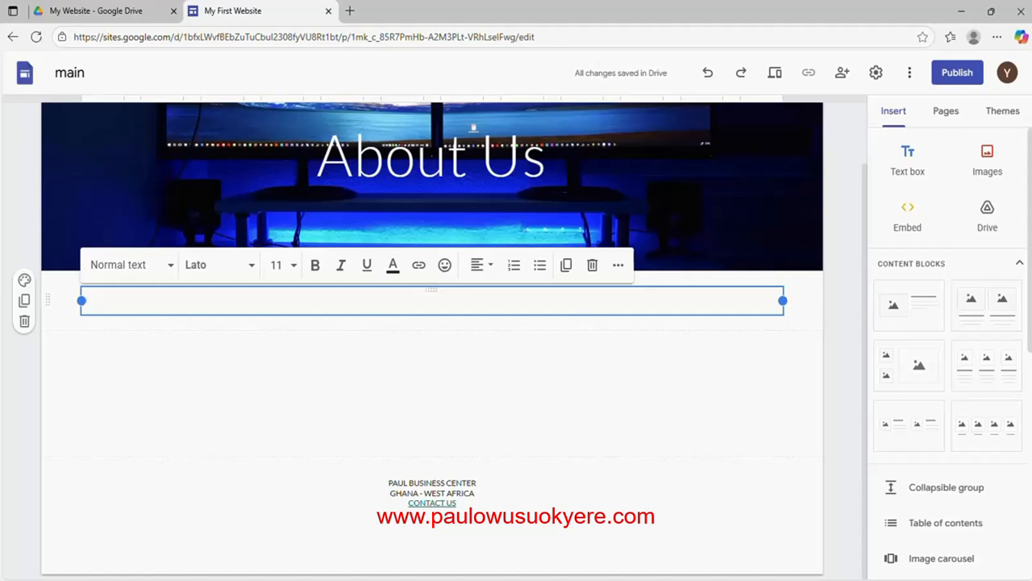
pyautogui.write('P')
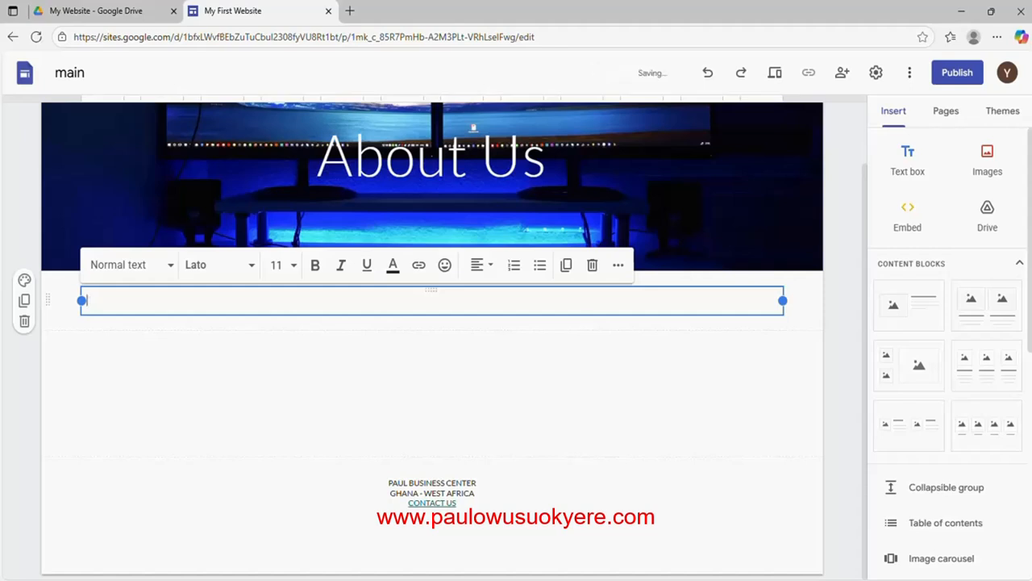
pyautogui.write('AUL')
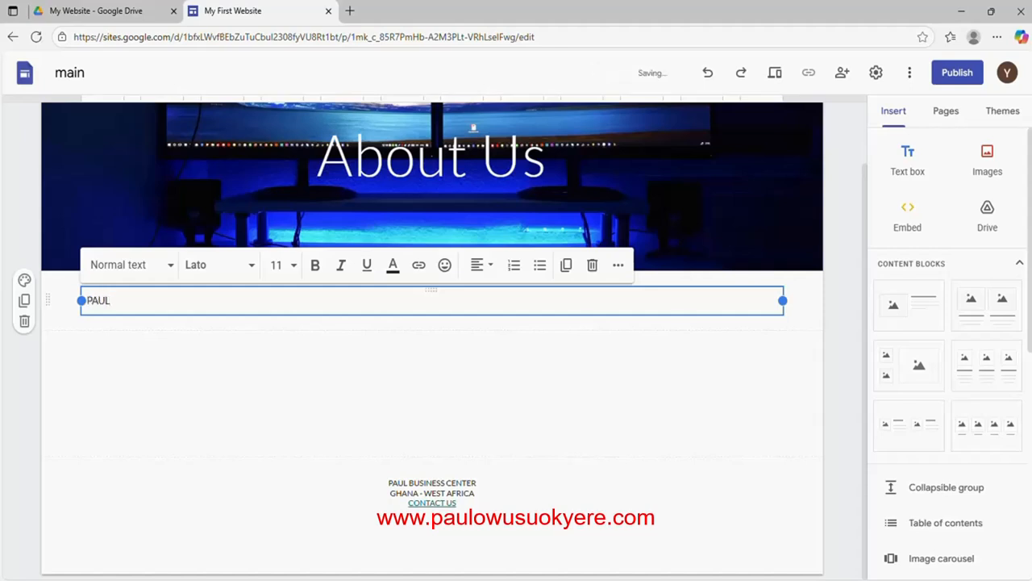
pyautogui.write(' BUSINESS CEN')
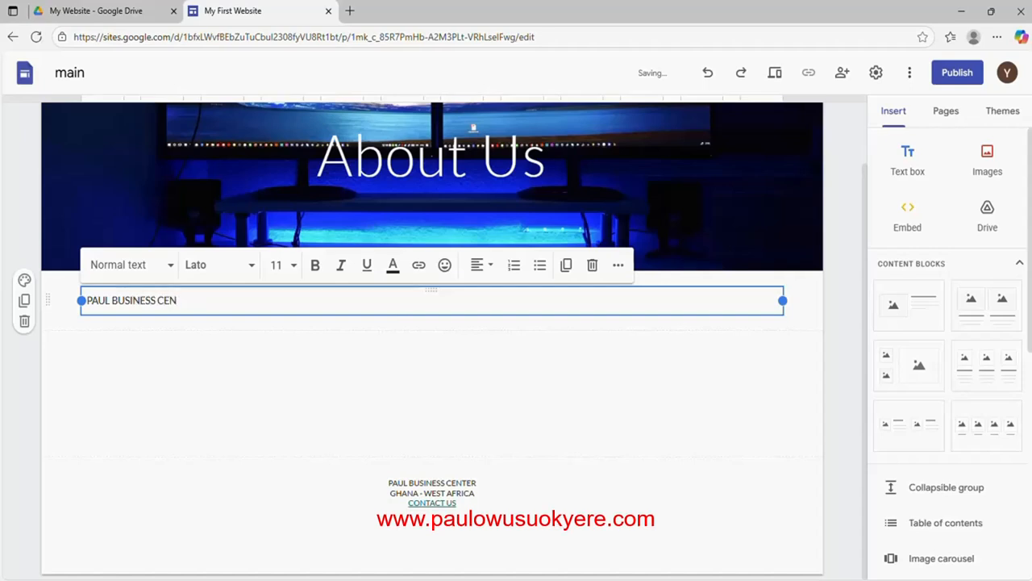
pyautogui.write('ETERTER IS')
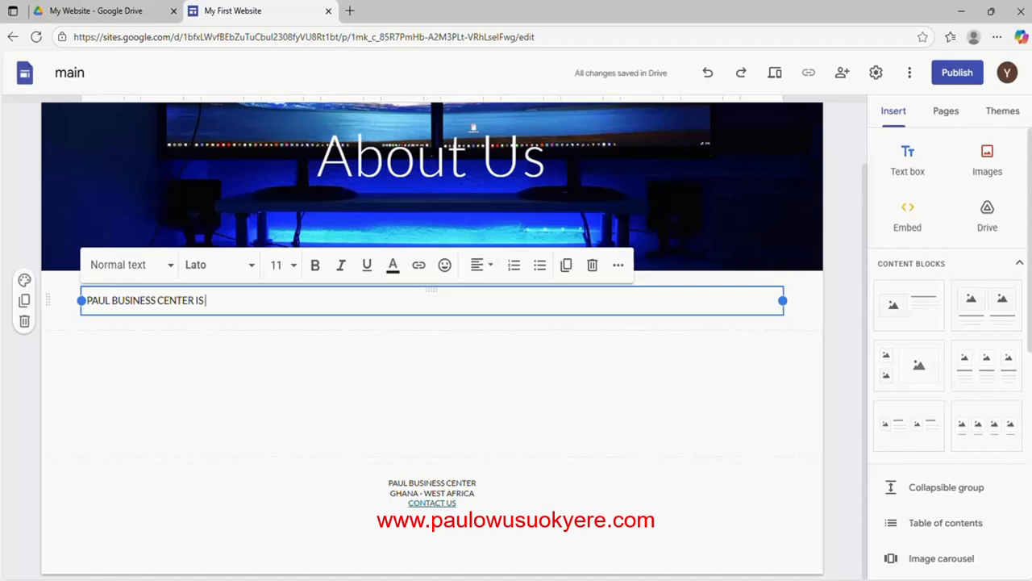
pyautogui.write(' AN')
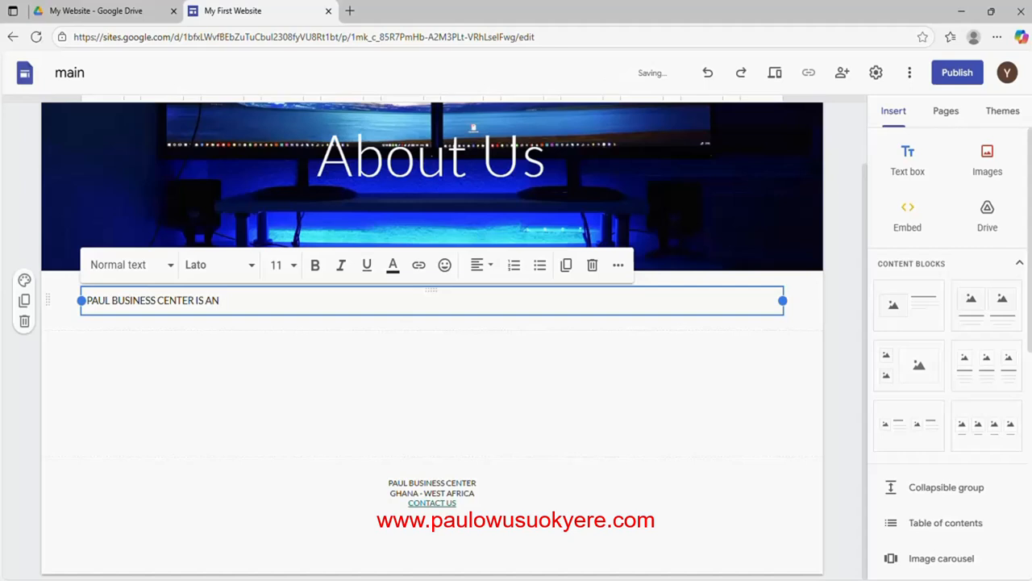
pyautogui.write(' IT SERV')
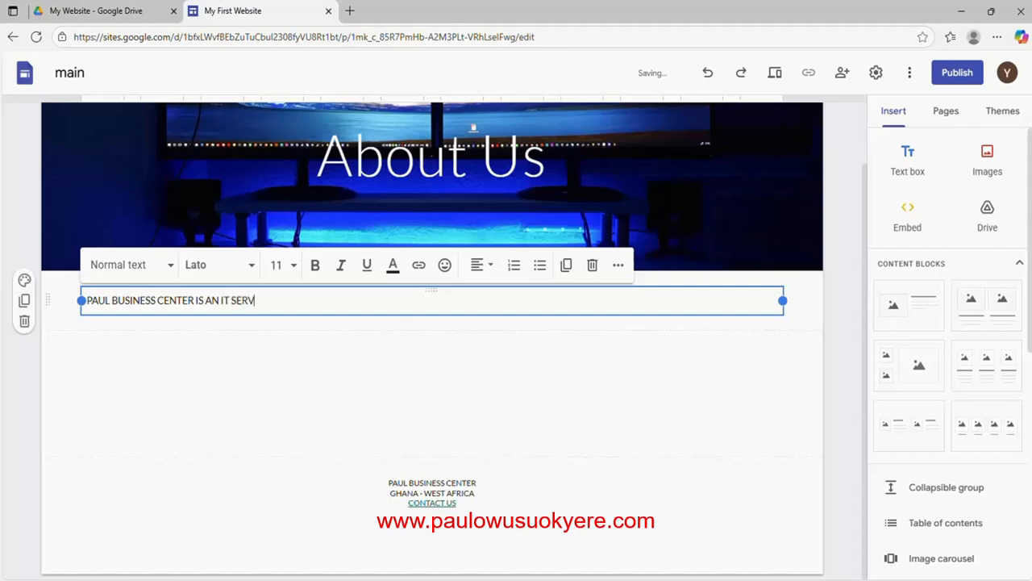
pyautogui.write('ICE PR')
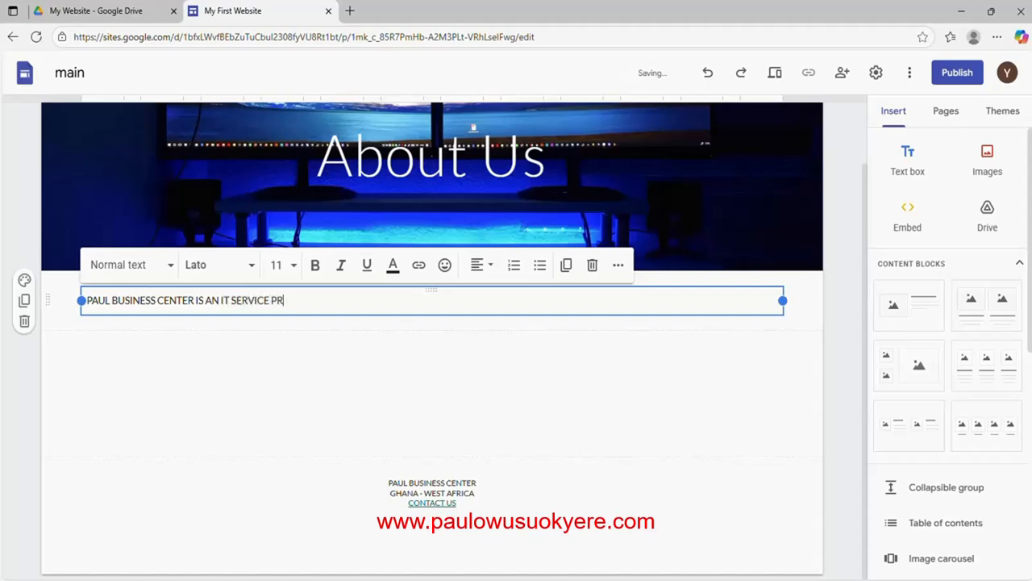
pyautogui.write('OVIDE')
pyautogui.press('BackSpace')
pyautogui.press('BackSpace')
pyautogui.write('ER')
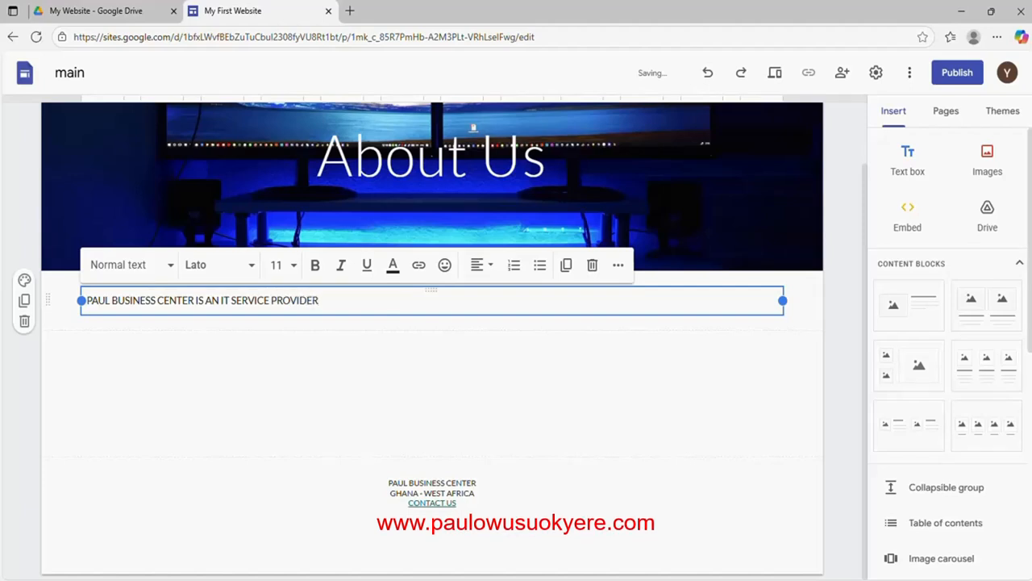
# Center-align the About Us description line
pyautogui.moveTo(320, 300); pyautogui.dragTo(80, 300)
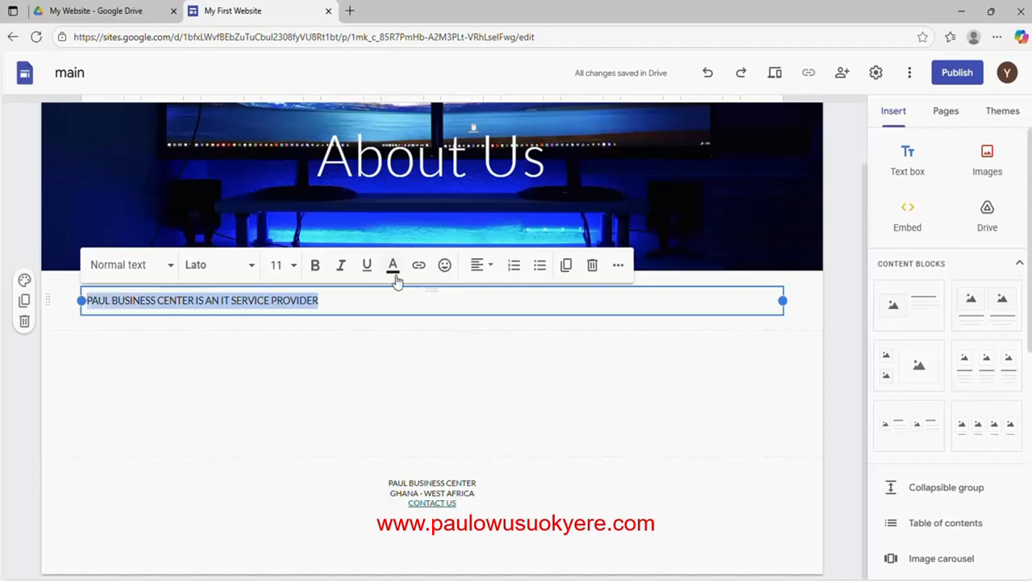
pyautogui.click(490, 269)
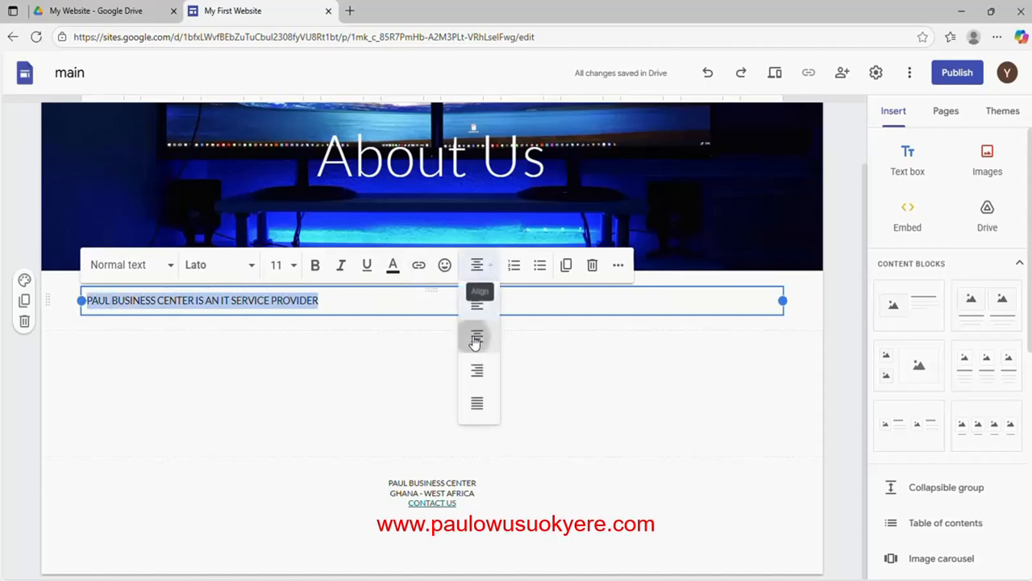
pyautogui.click(477, 336)
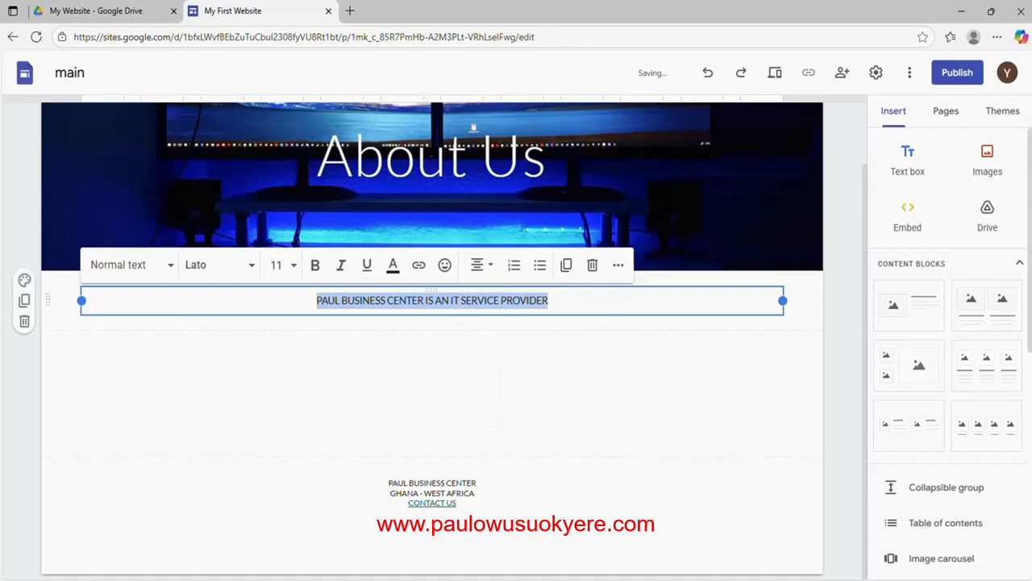
pyautogui.click(566, 300)
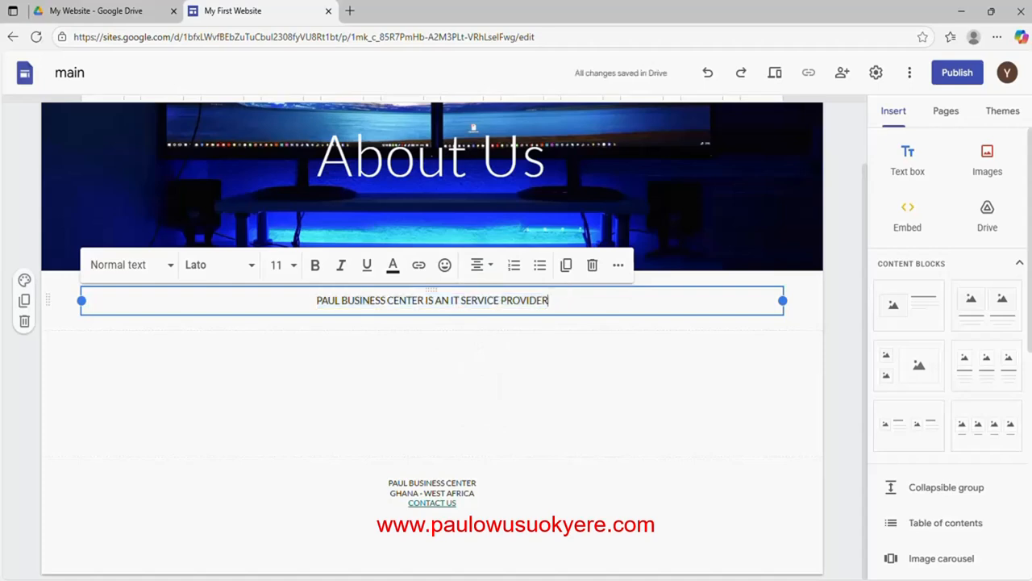
# Replace the line with 'Paul business center is an online It service provider.'
pyautogui.moveTo(550, 300); pyautogui.dragTo(317, 300)
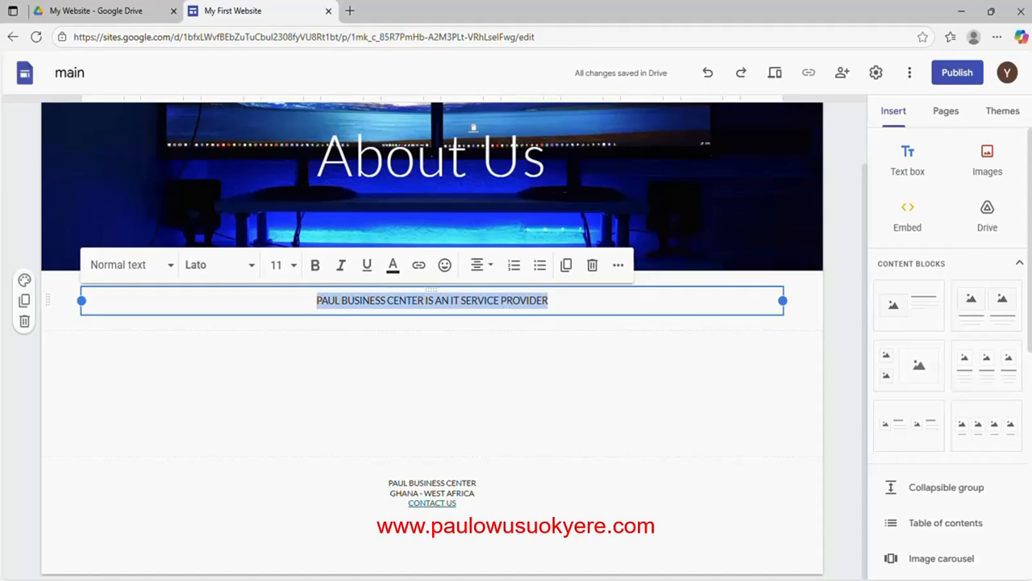
pyautogui.write('P')
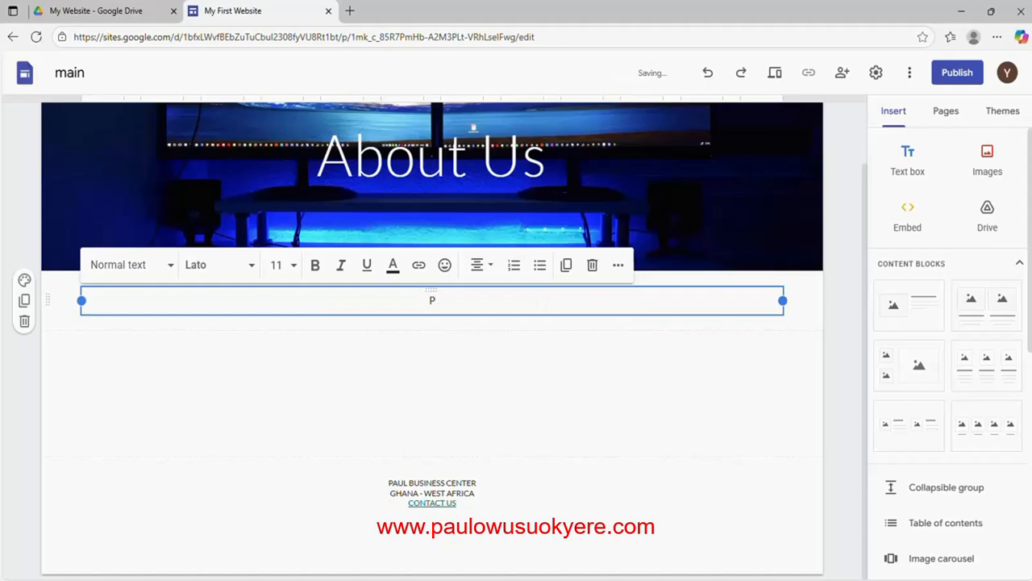
pyautogui.write('aul bu')
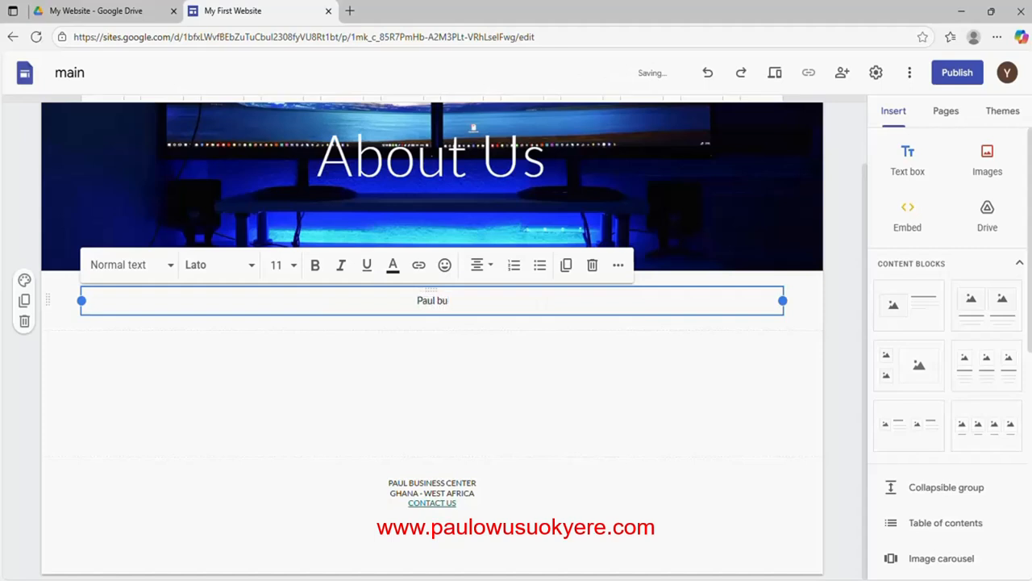
pyautogui.write('siness center a')
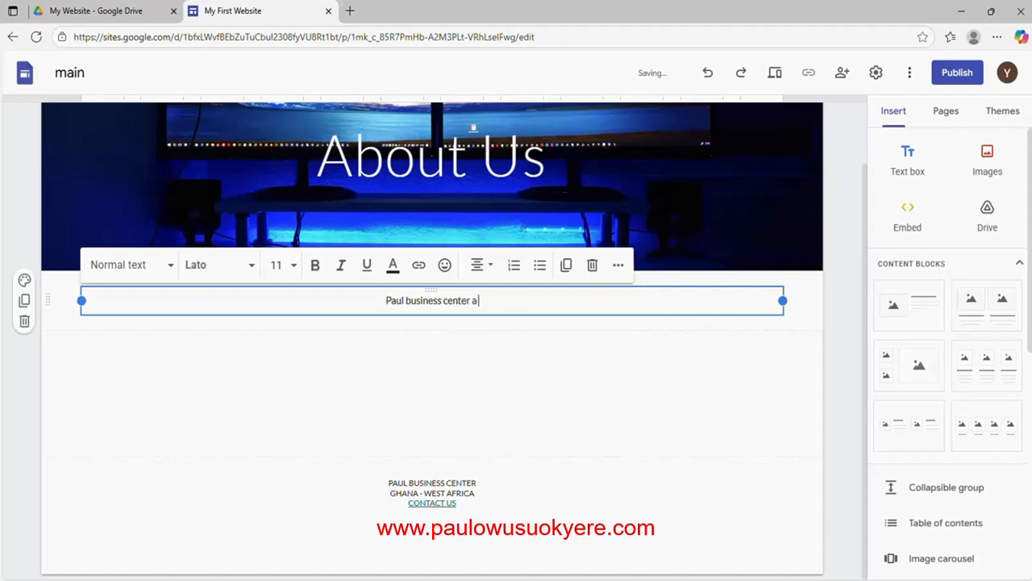
pyautogui.press('BackSpace')
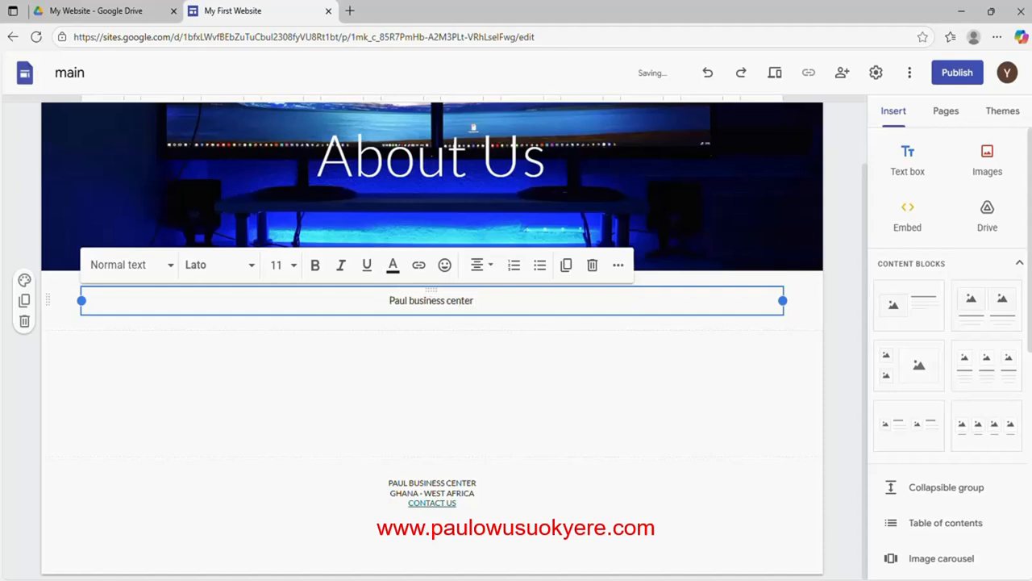
pyautogui.write('is a')
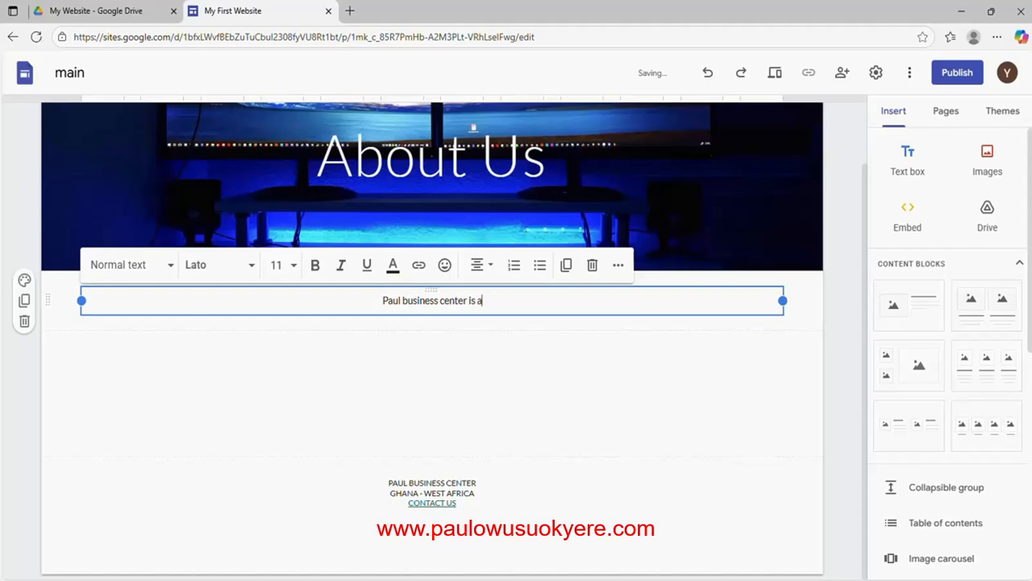
pyautogui.write('n onl')
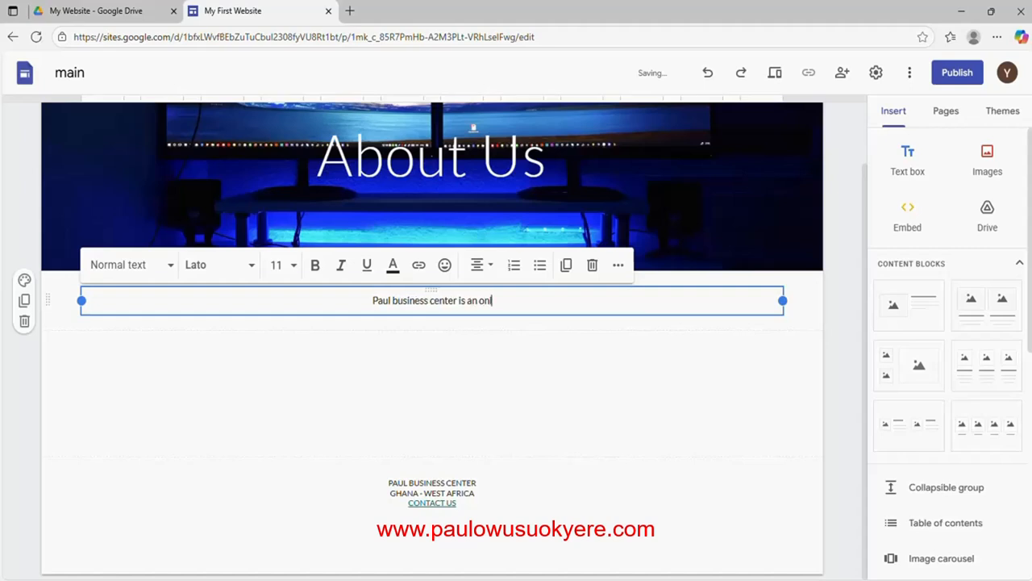
pyautogui.write('ine It')
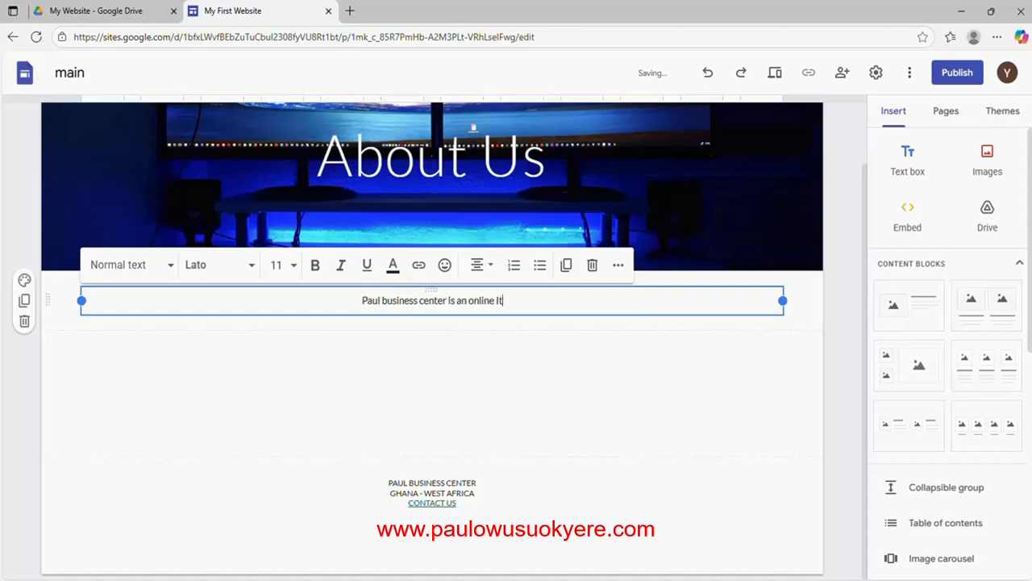
pyautogui.write(' service')
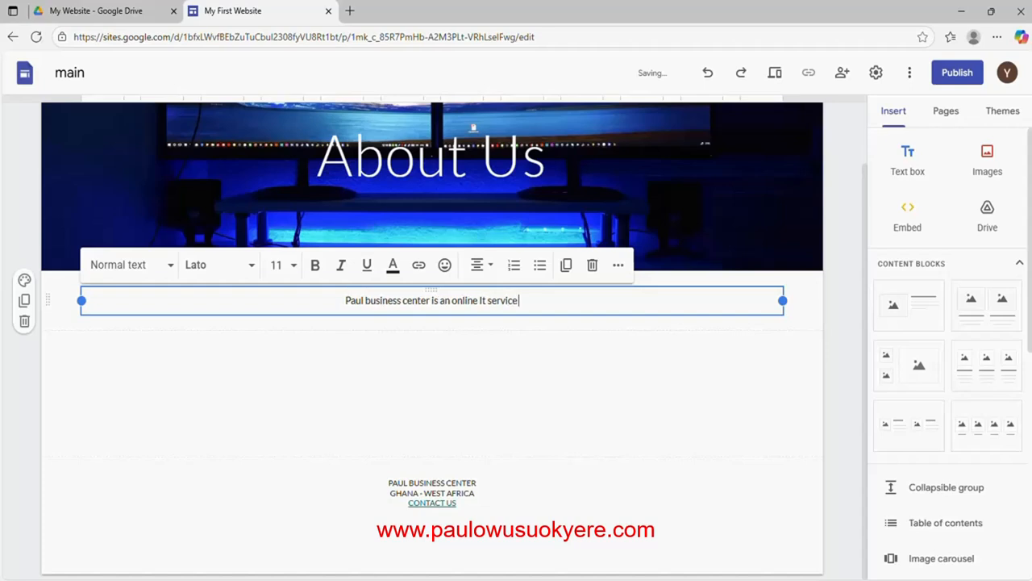
pyautogui.write(' provide')
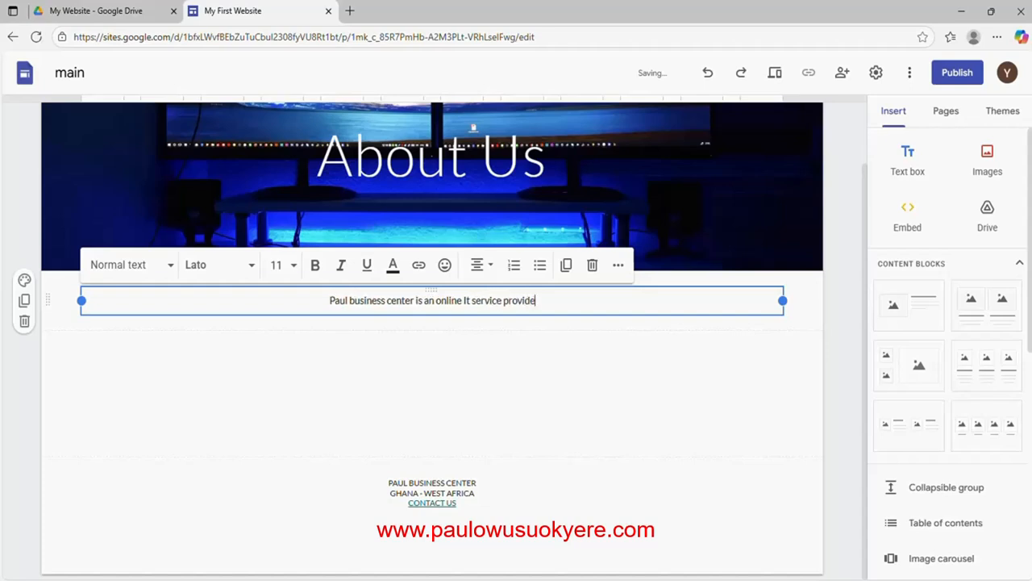
pyautogui.write('r.')
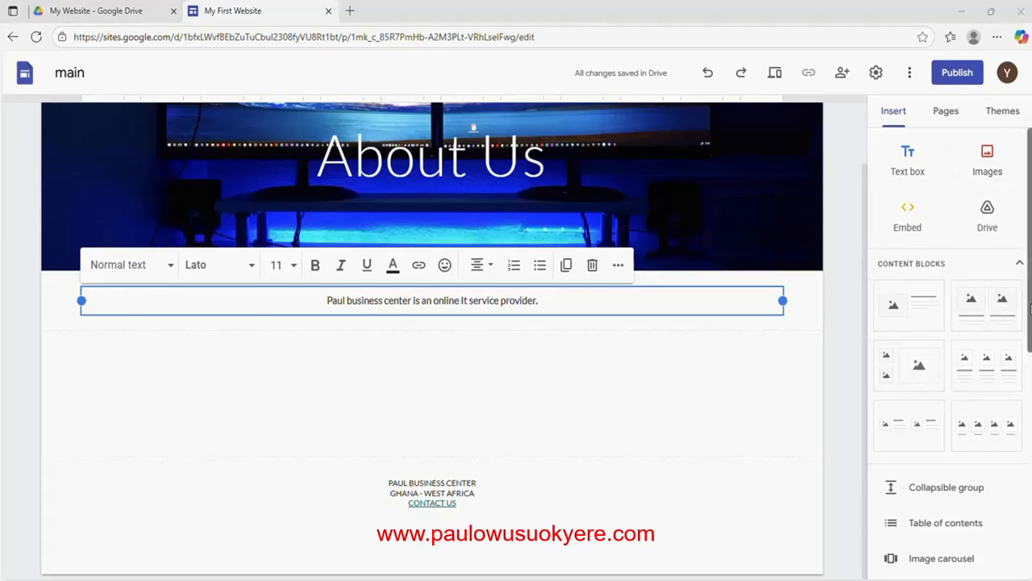
pyautogui.moveTo(1029, 310); pyautogui.dragTo(1028, 457)
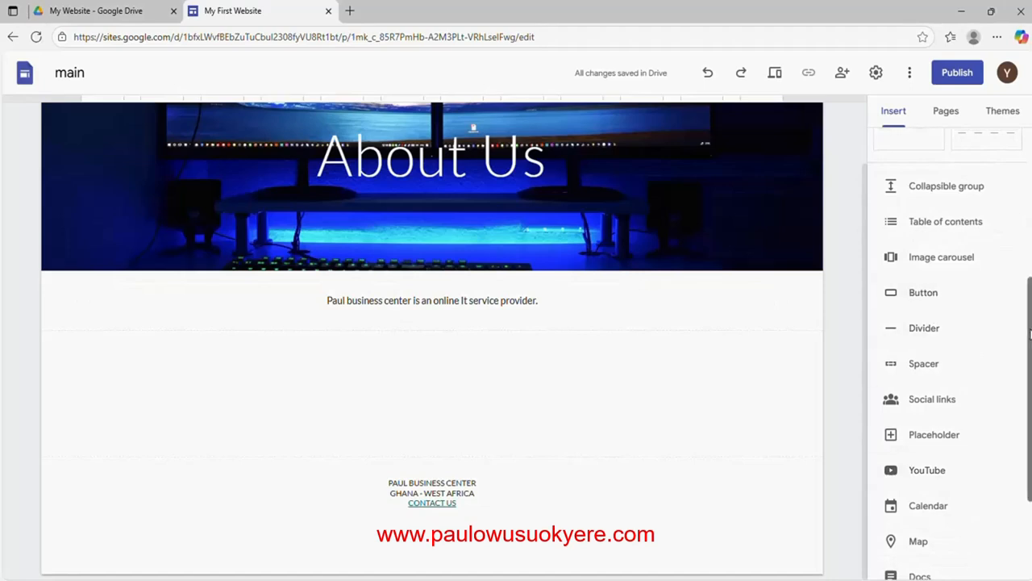
pyautogui.moveTo(1029, 334); pyautogui.dragTo(1027, 421)
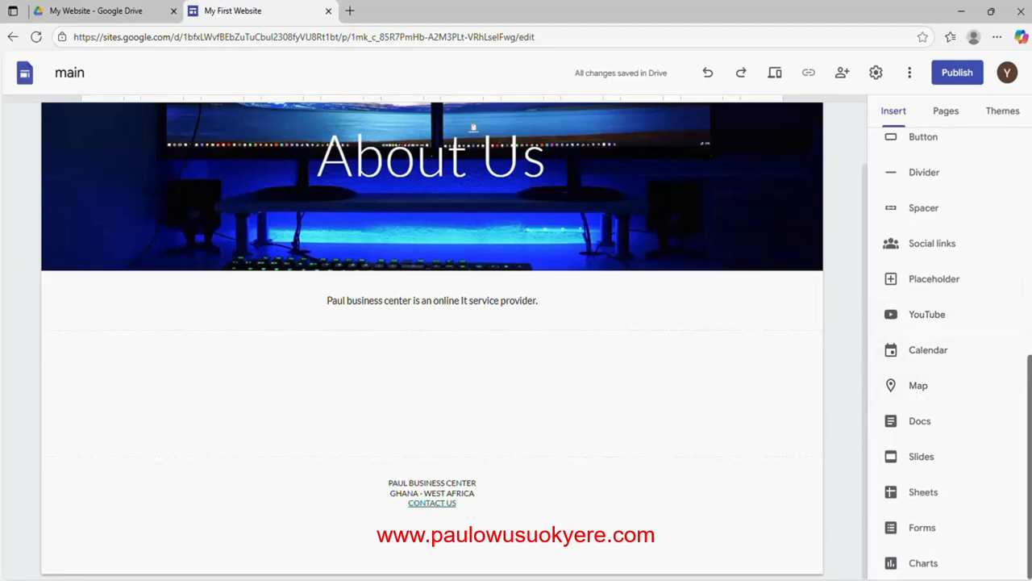
pyautogui.moveTo(1030, 403); pyautogui.dragTo(1030, 175)
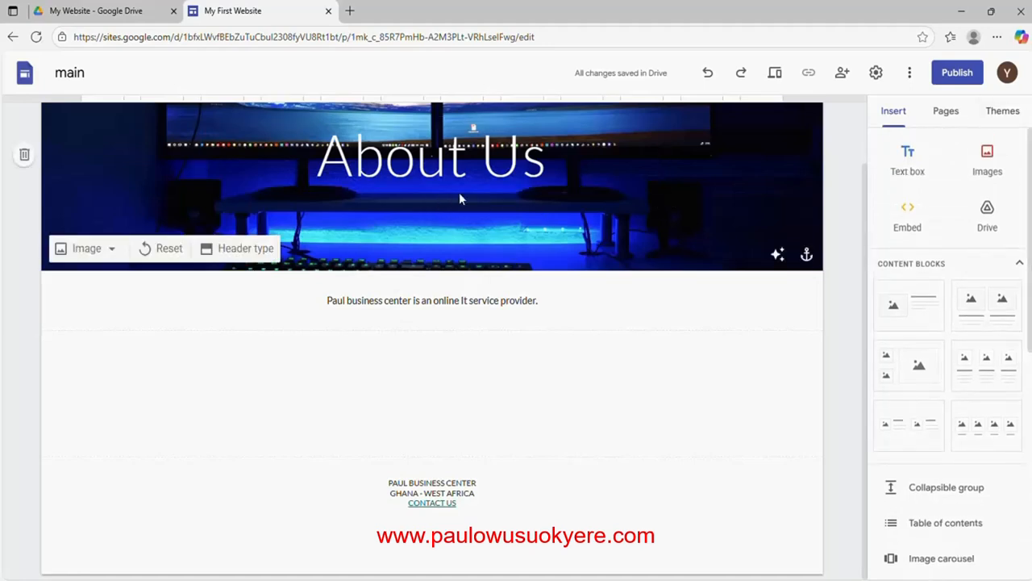
# Create a new page named 'Services' from the Pages list
pyautogui.click(945, 118)
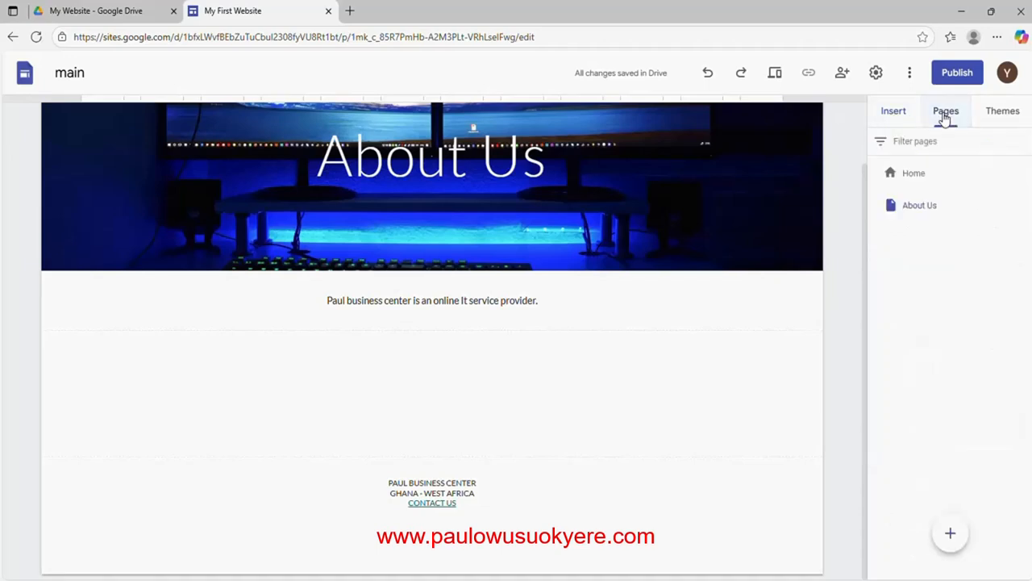
pyautogui.moveTo(949, 534)
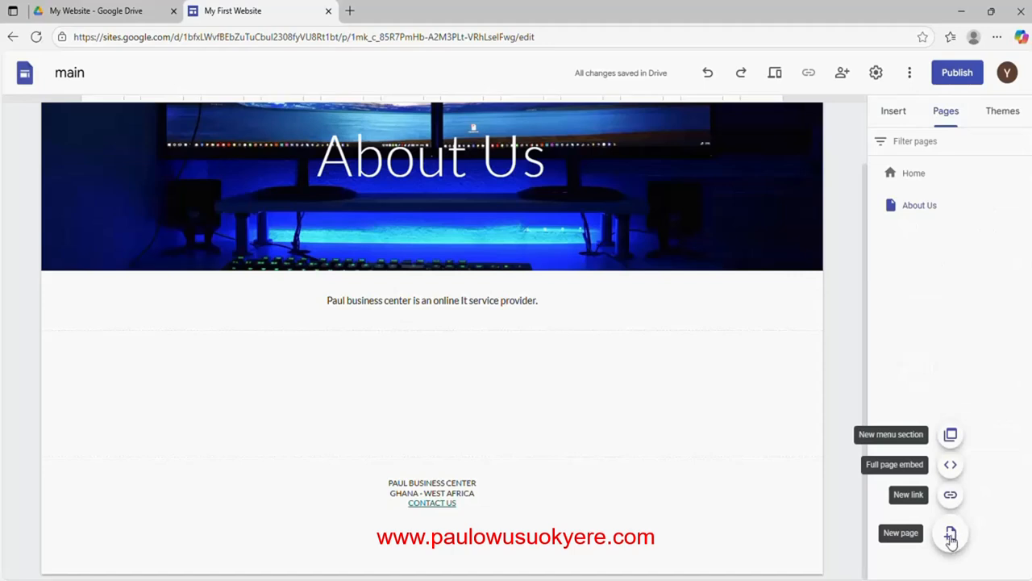
pyautogui.click(951, 536)
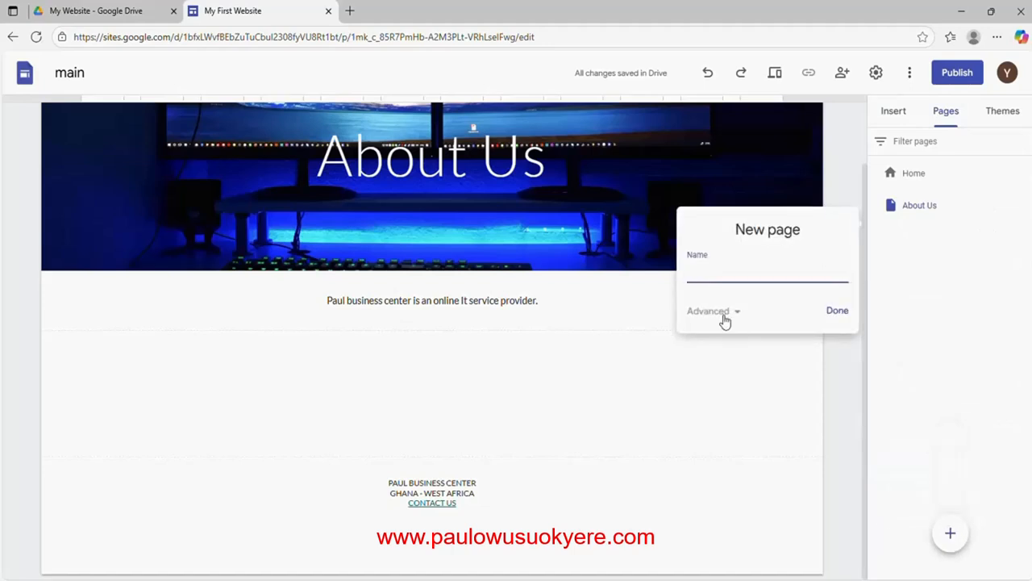
pyautogui.write('Services')
pyautogui.click(837, 312)
pyautogui.moveTo(797, 315)
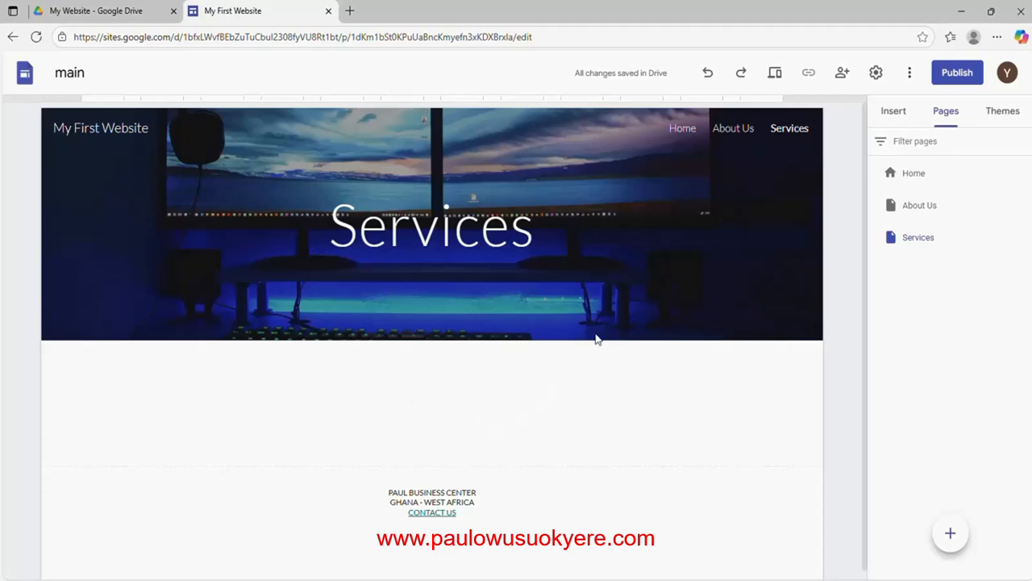
# Visit the Home, About Us and Services pages, then settle back on Home with the Pages list shown
pyautogui.click(681, 131)
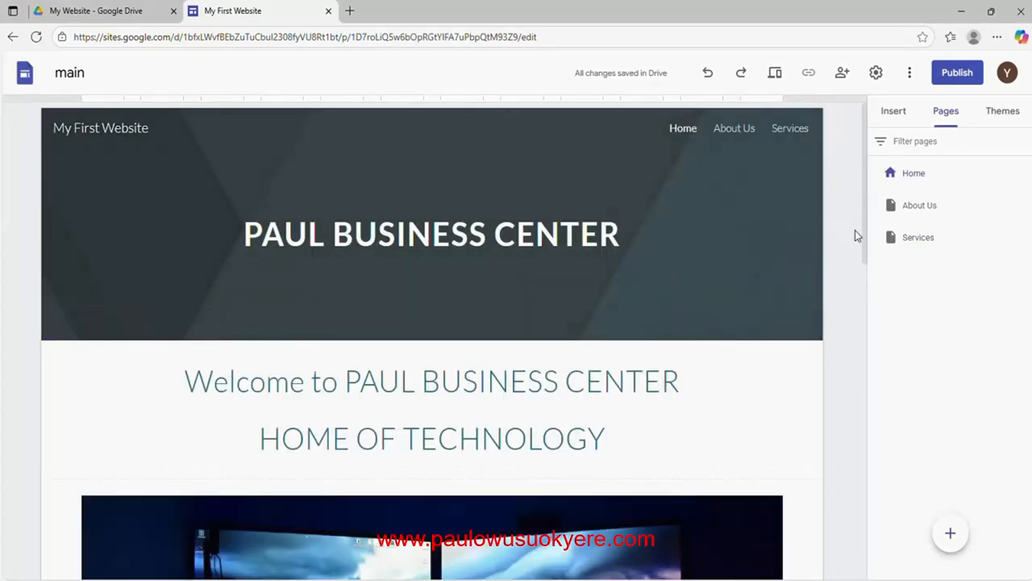
pyautogui.click(732, 131)
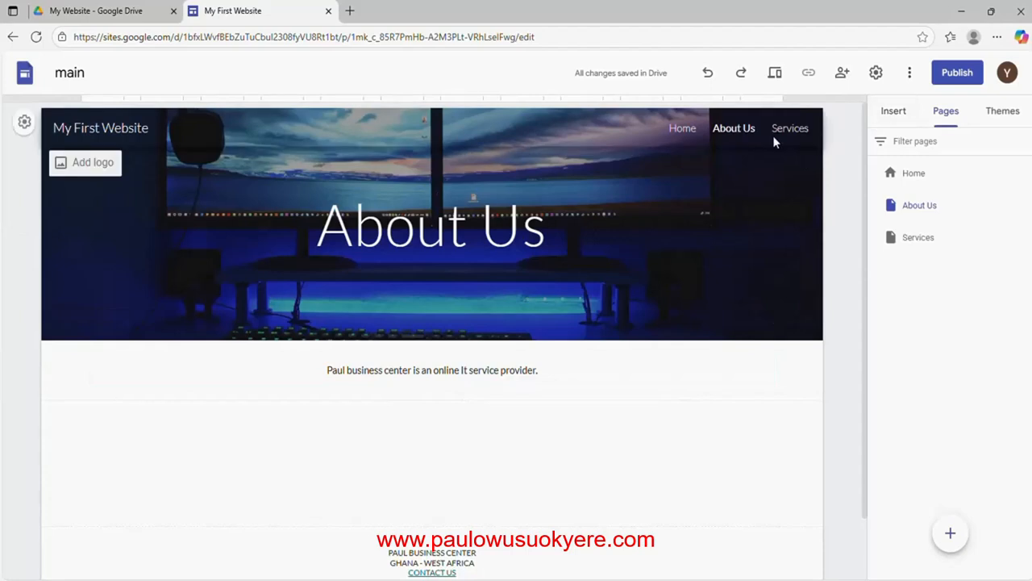
pyautogui.click(793, 134)
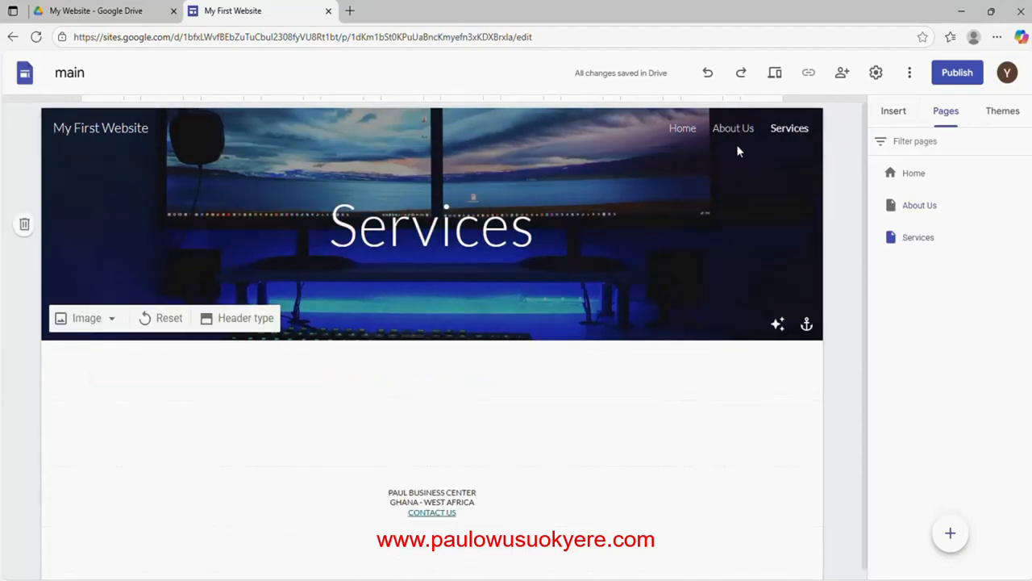
pyautogui.click(682, 133)
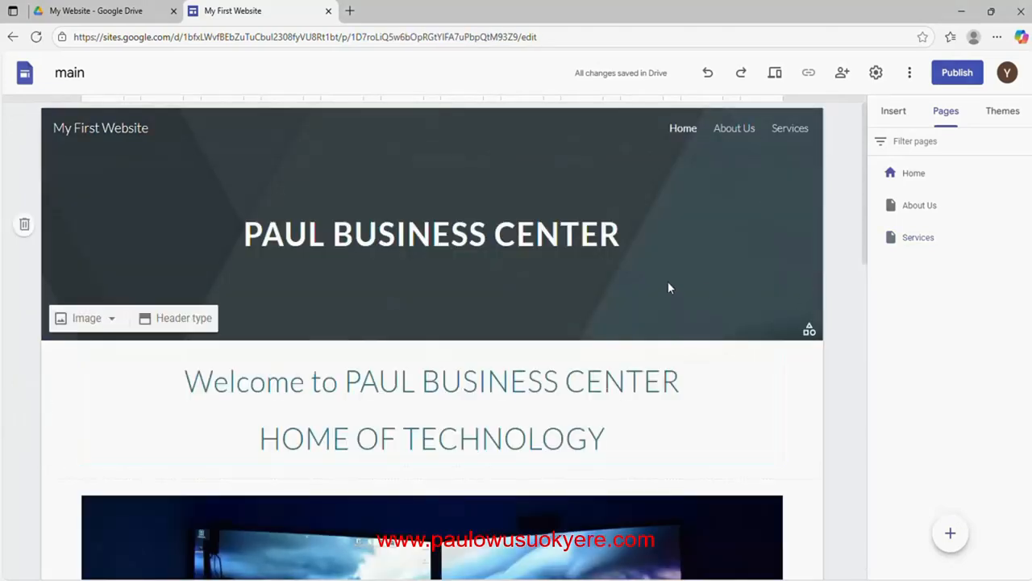
pyautogui.click(894, 111)
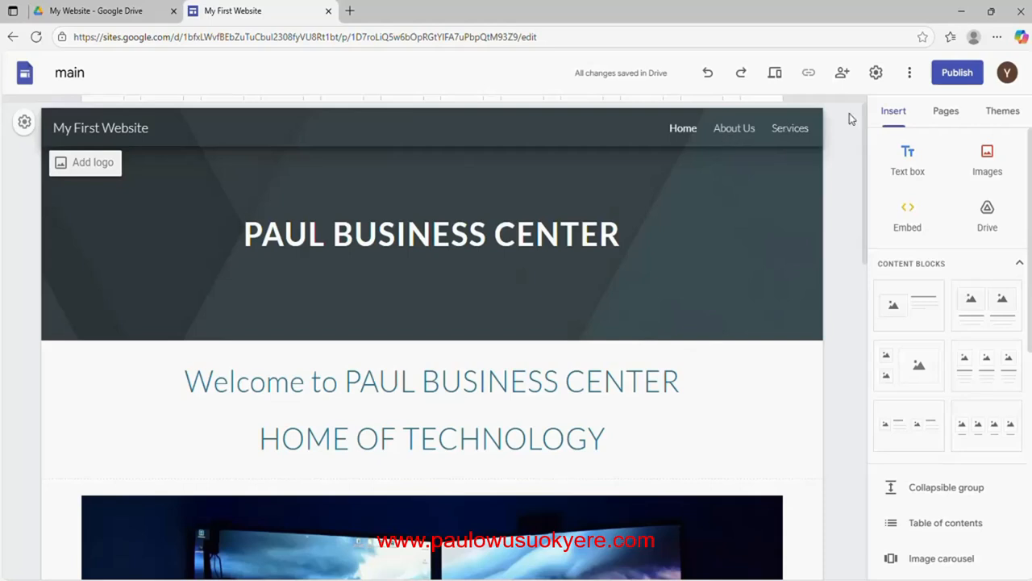
pyautogui.click(953, 117)
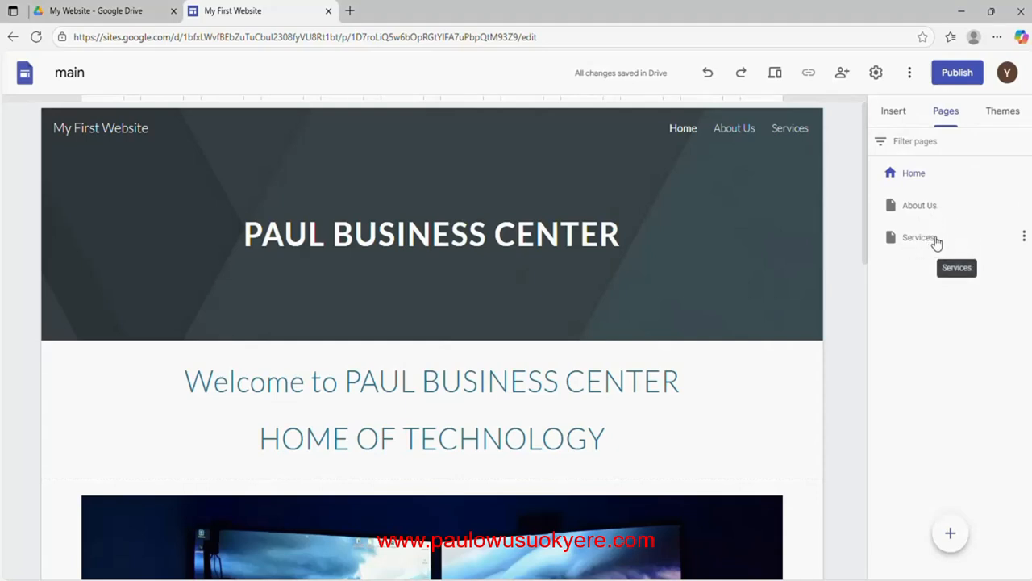
# Delete the existing Services page and create a fresh page named 'Services'
pyautogui.click(1024, 239)
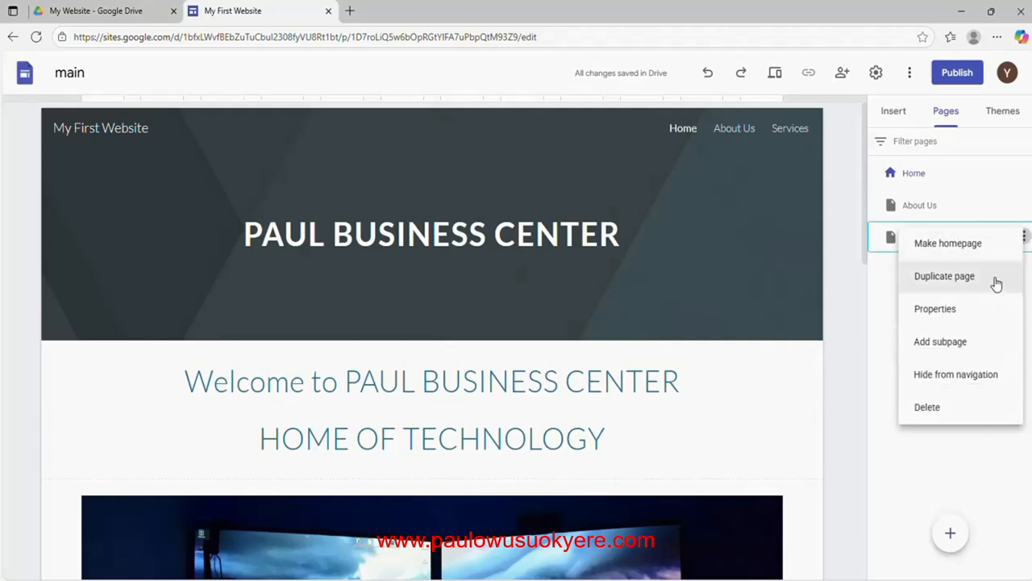
pyautogui.click(940, 410)
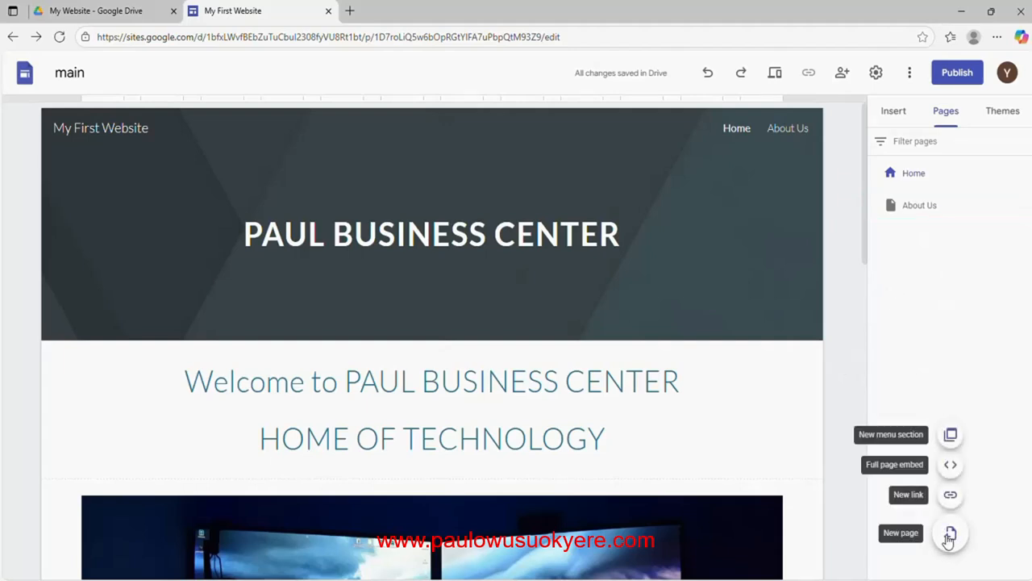
pyautogui.moveTo(949, 536)
pyautogui.click(950, 534)
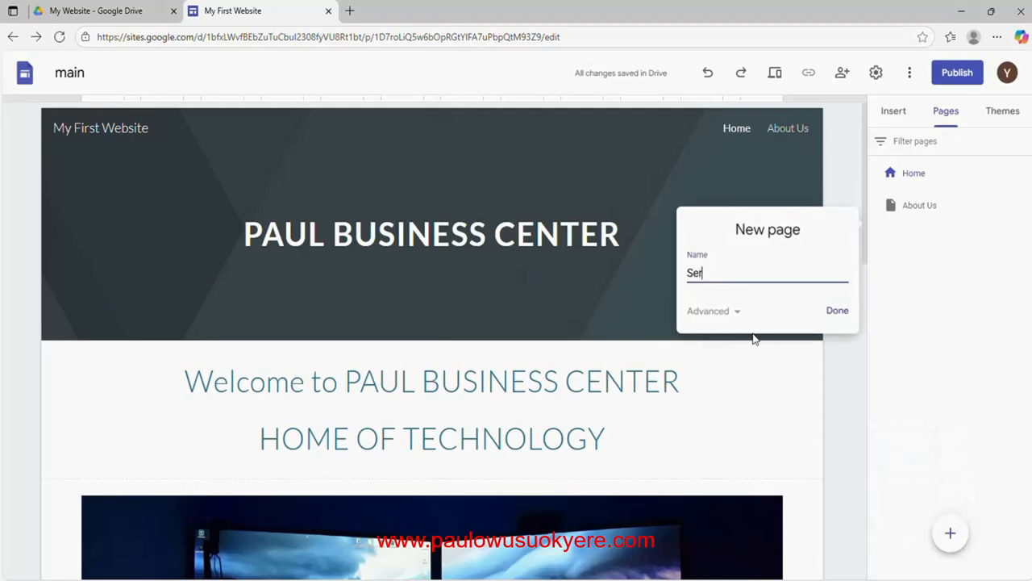
pyautogui.write('Serc')
pyautogui.click(832, 312)
pyautogui.click(835, 311)
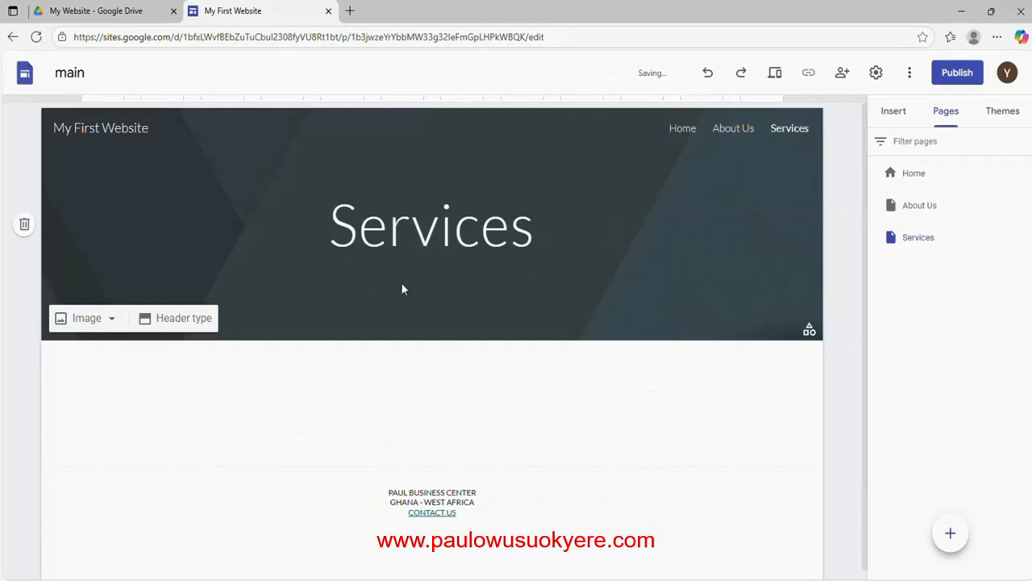
# Upload the Desktop image '1 (2)' as the Services page header background
pyautogui.click(88, 320)
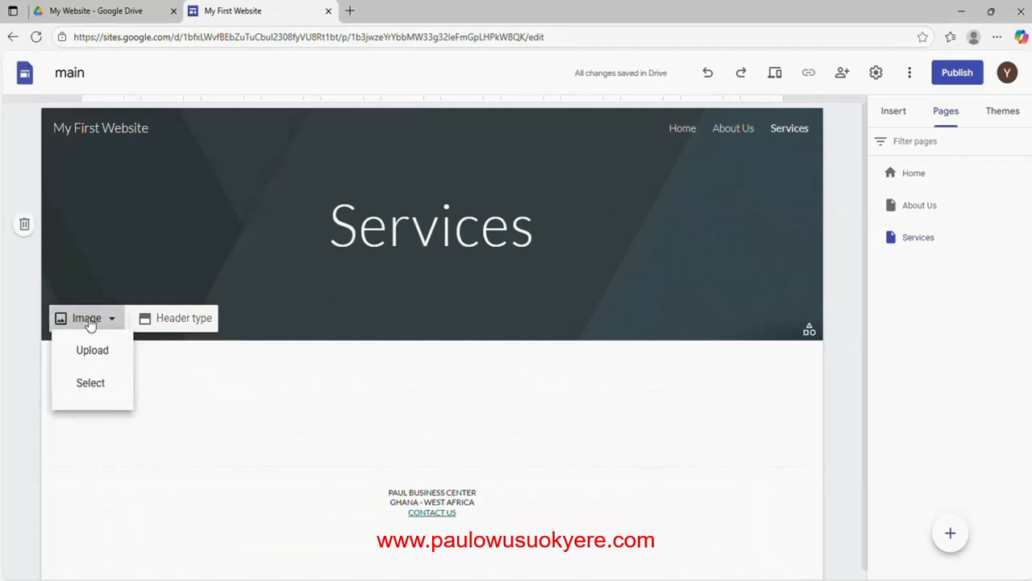
pyautogui.click(92, 358)
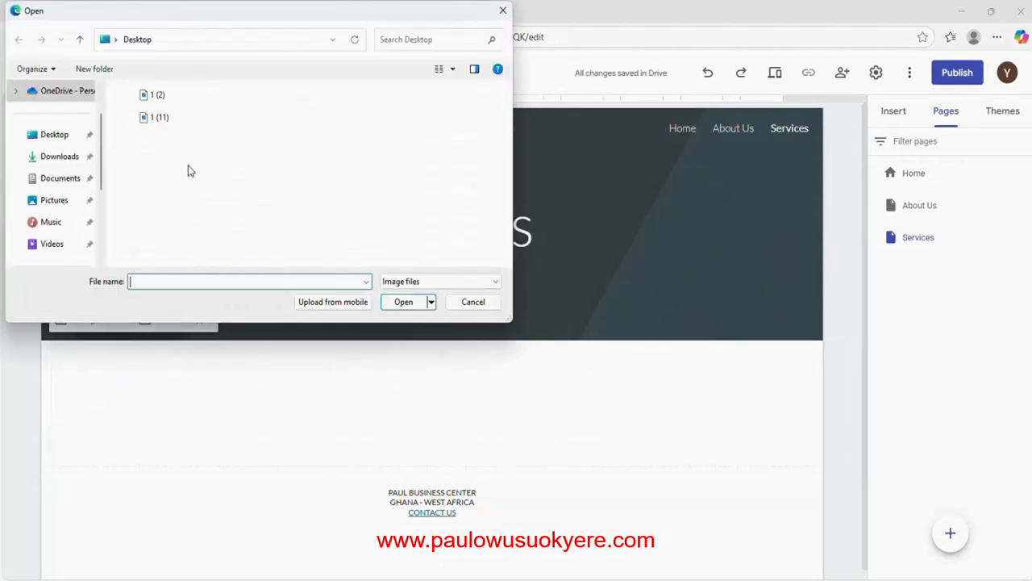
pyautogui.click(156, 97)
pyautogui.click(399, 303)
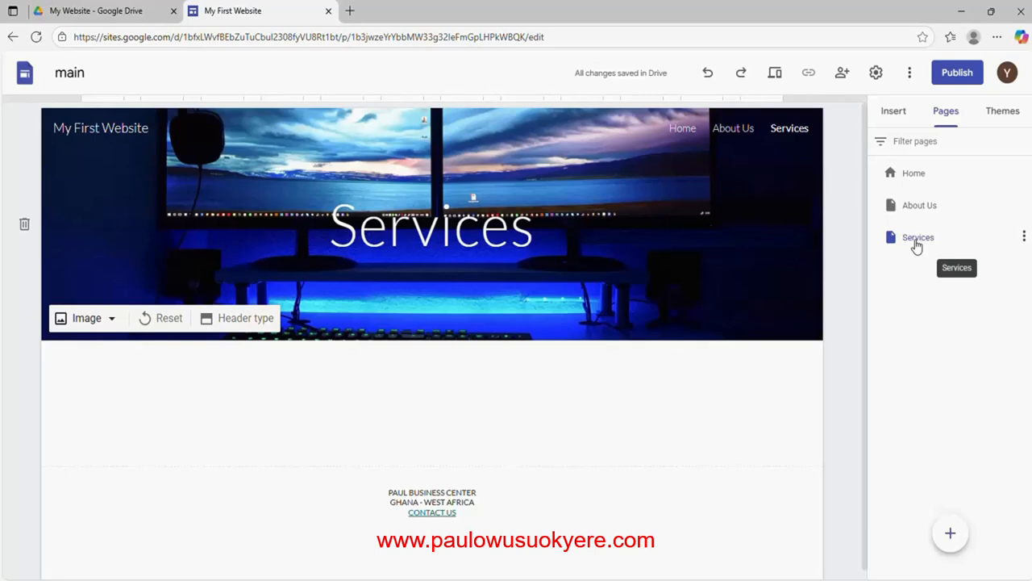
pyautogui.doubleClick(917, 239)
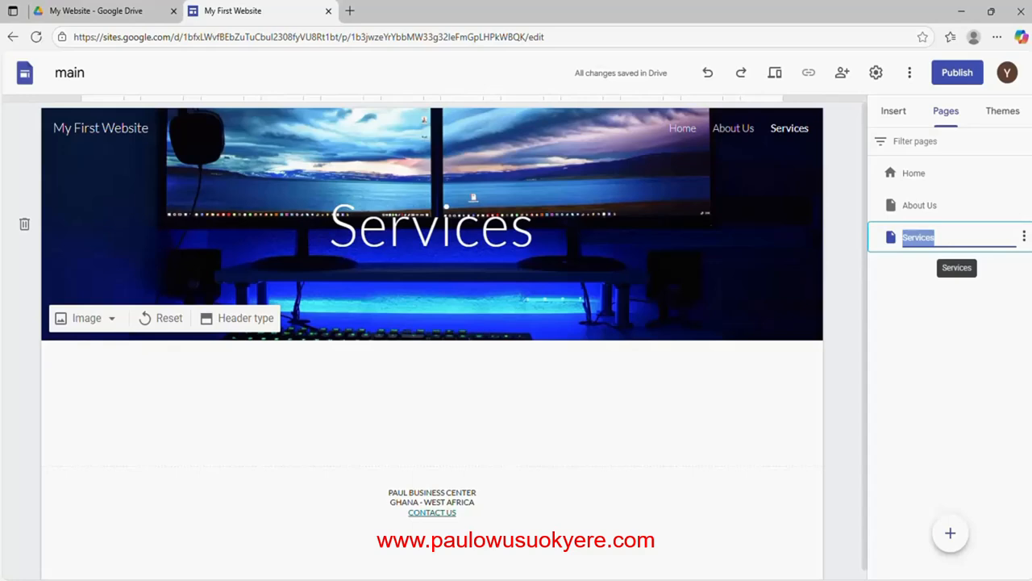
pyautogui.write('O')
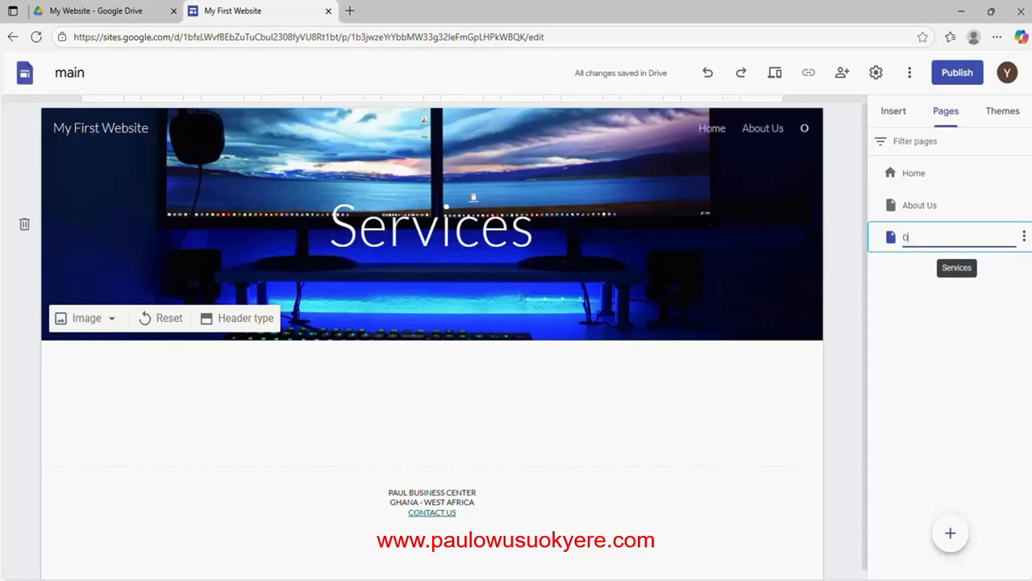
pyautogui.write('ur')
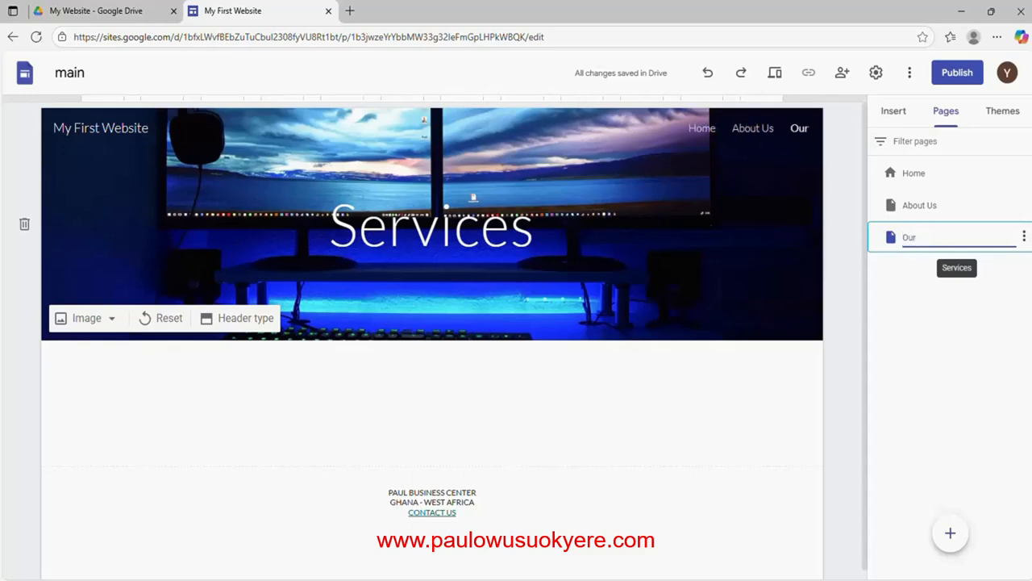
pyautogui.write(' Services')
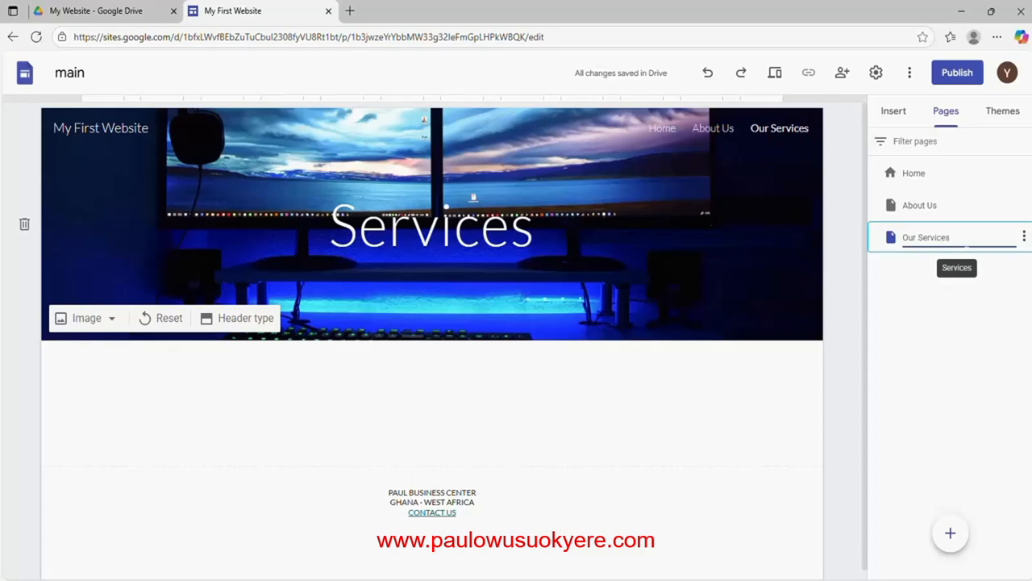
pyautogui.press('Return')
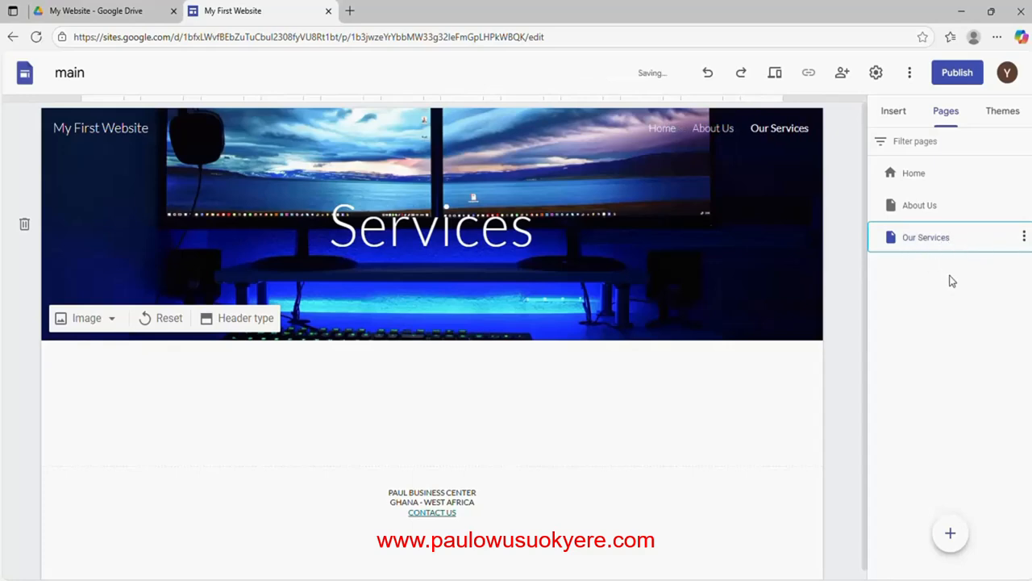
pyautogui.doubleClick(924, 242)
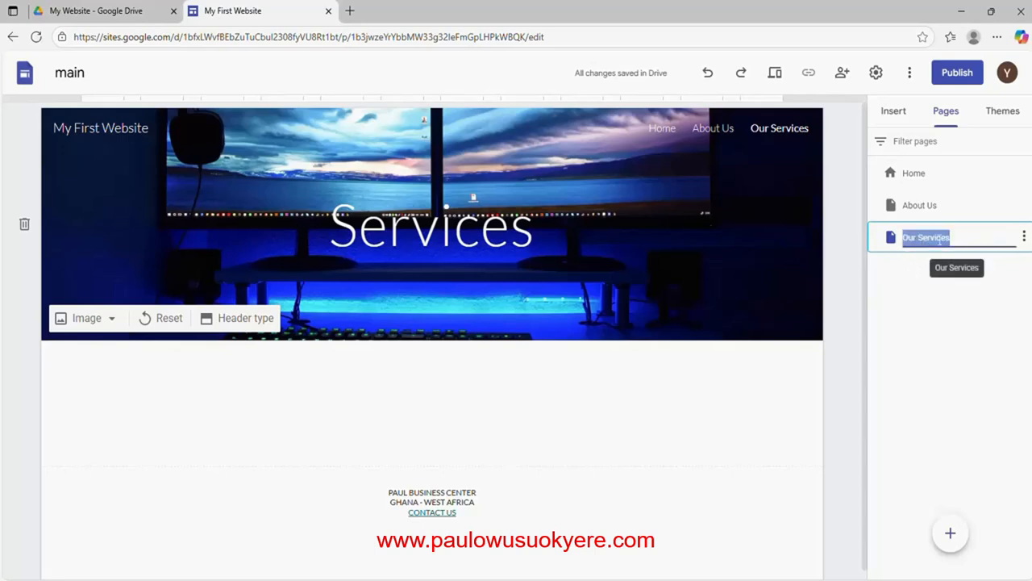
pyautogui.write('Services')
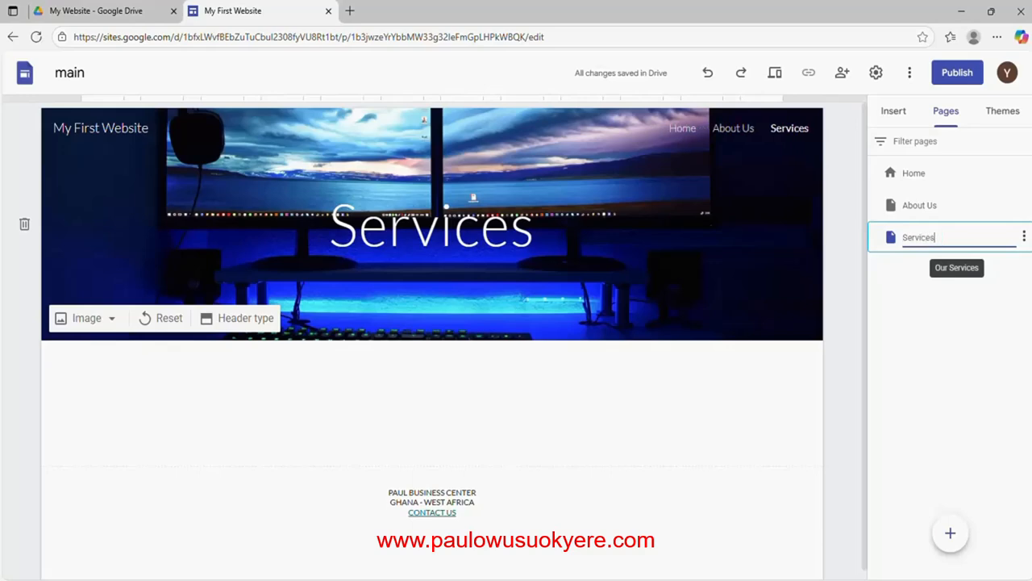
pyautogui.press('Return')
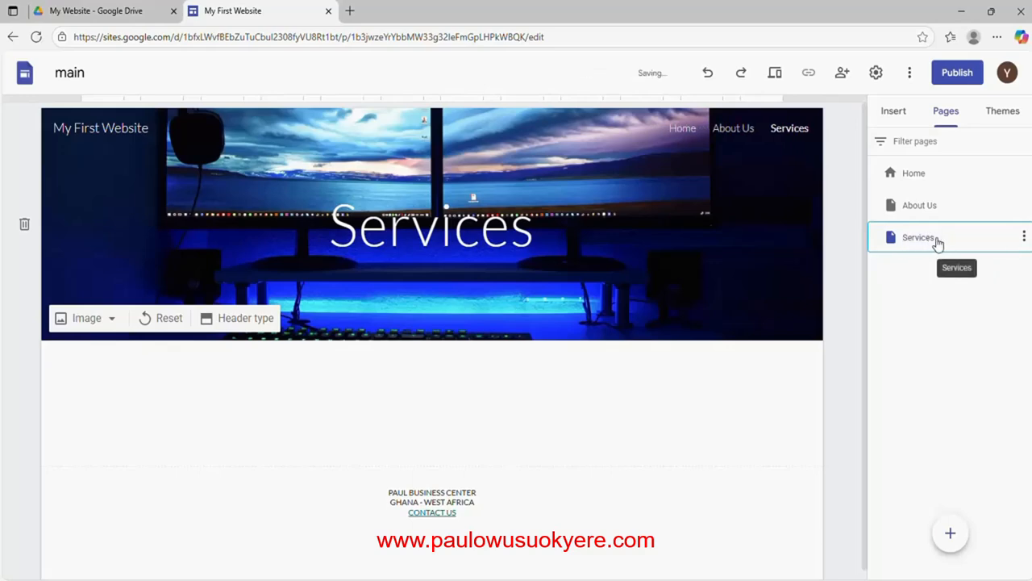
pyautogui.click(1025, 238)
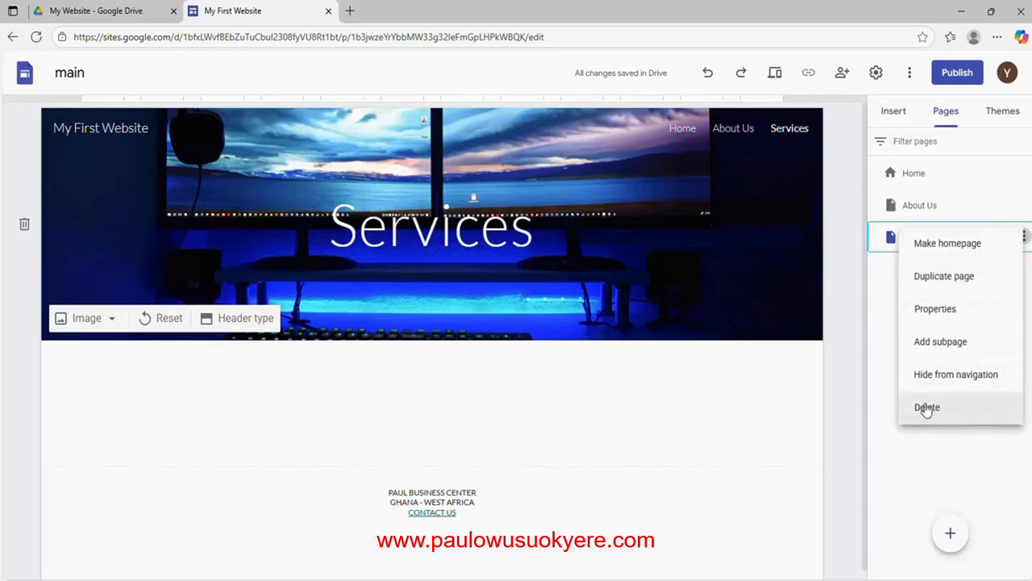
# Dismiss the page menu and browse About Us, Home, About Us, Services, then Home via the navigation
pyautogui.click(786, 403)
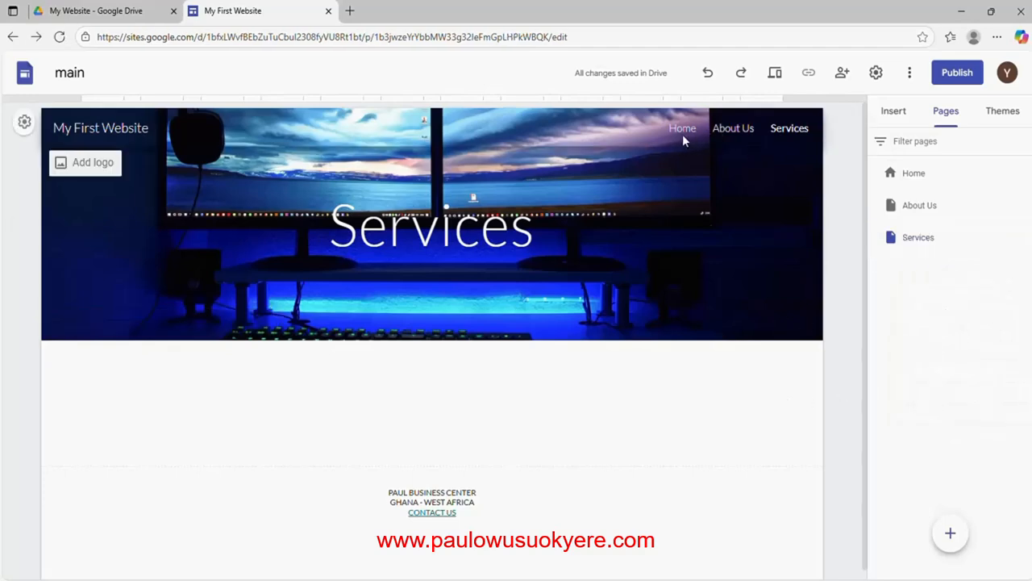
pyautogui.click(731, 137)
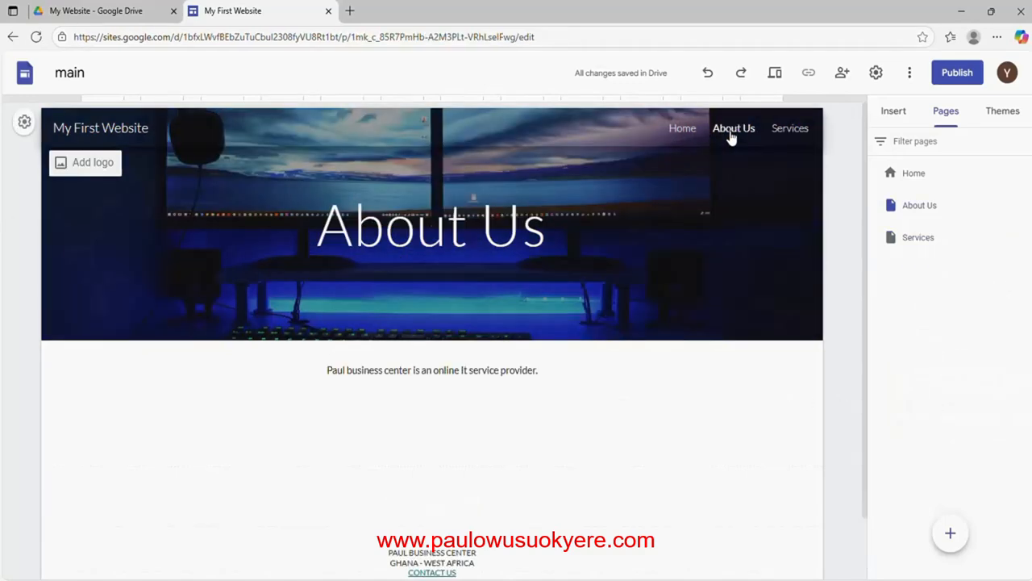
pyautogui.click(679, 139)
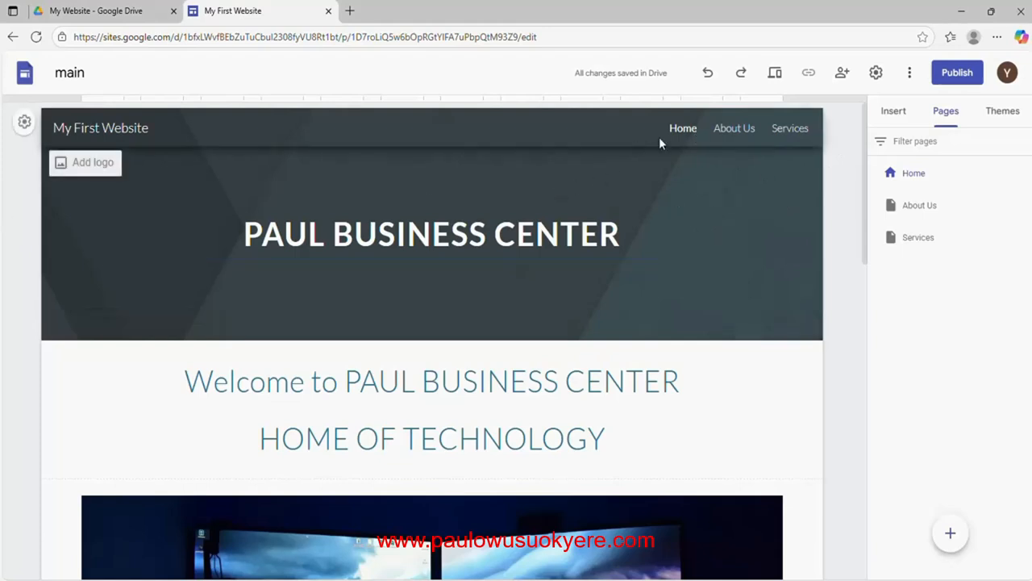
pyautogui.click(731, 131)
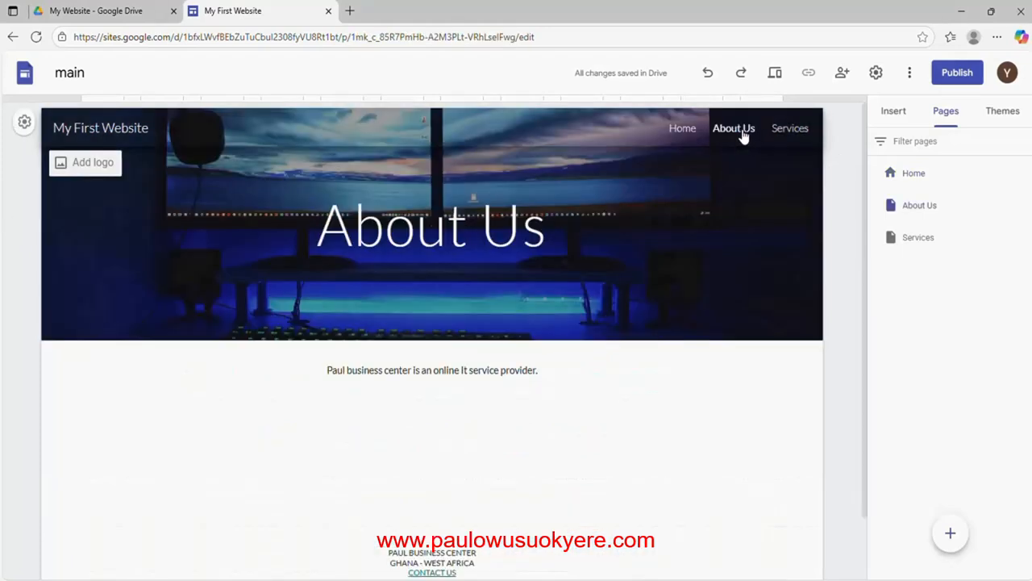
pyautogui.click(783, 133)
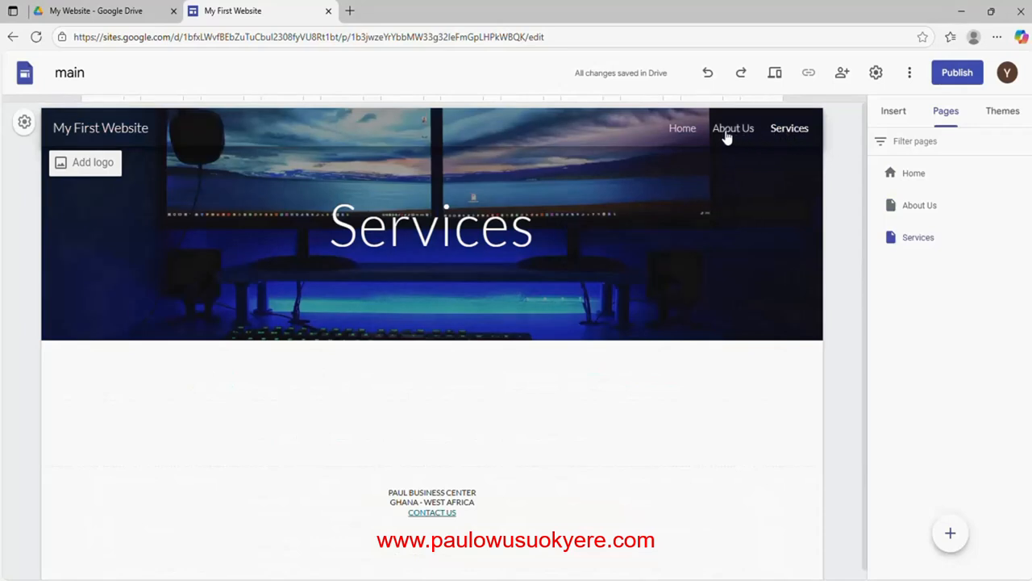
pyautogui.click(683, 130)
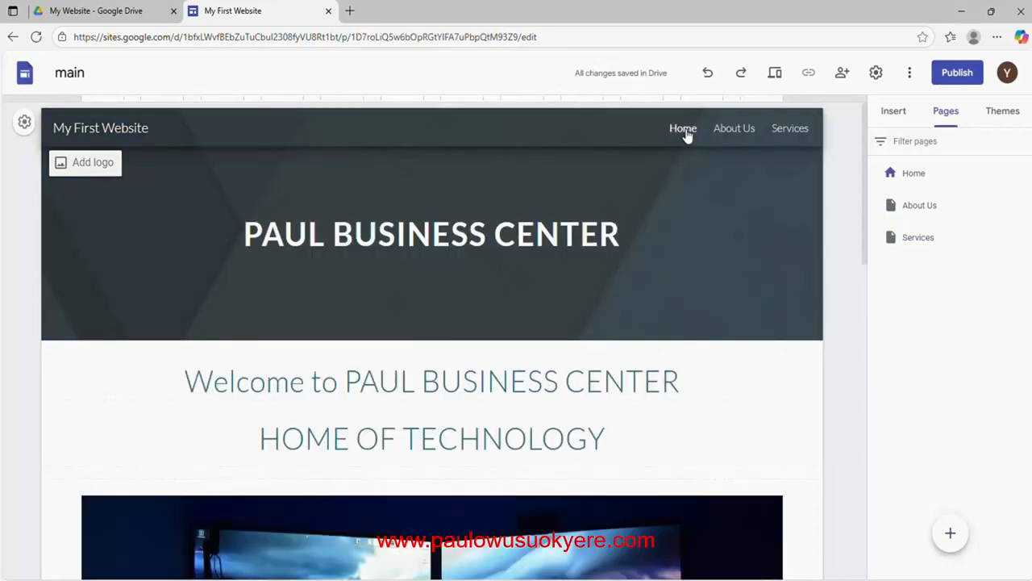